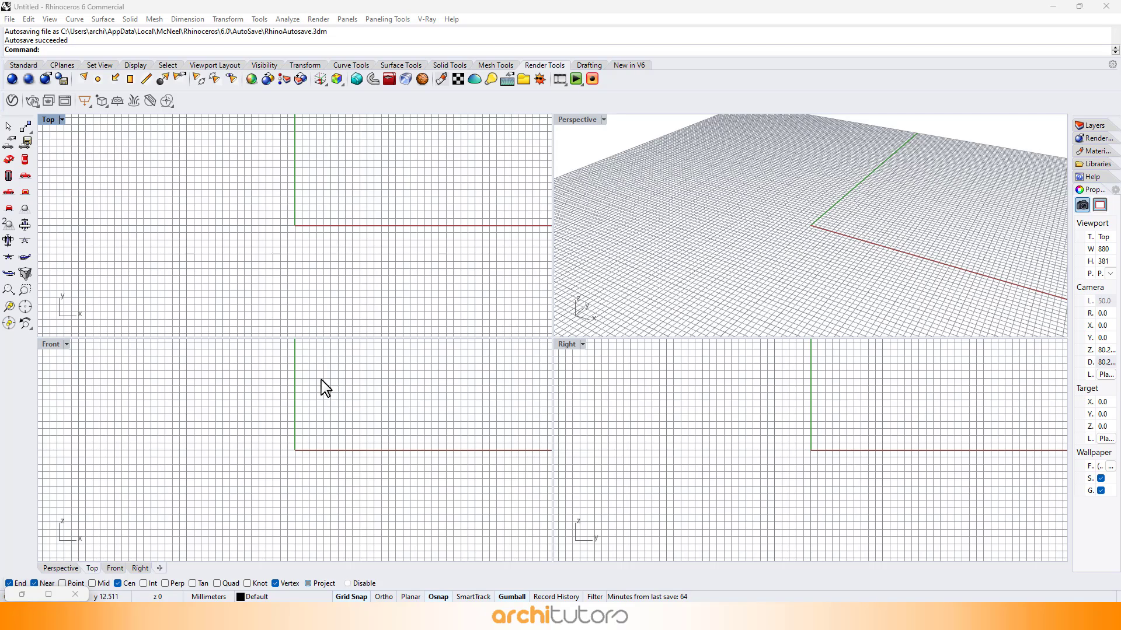
Activate the Front viewport as the drawing view.
{"action": "left_click", "coordinate": [319, 385]}
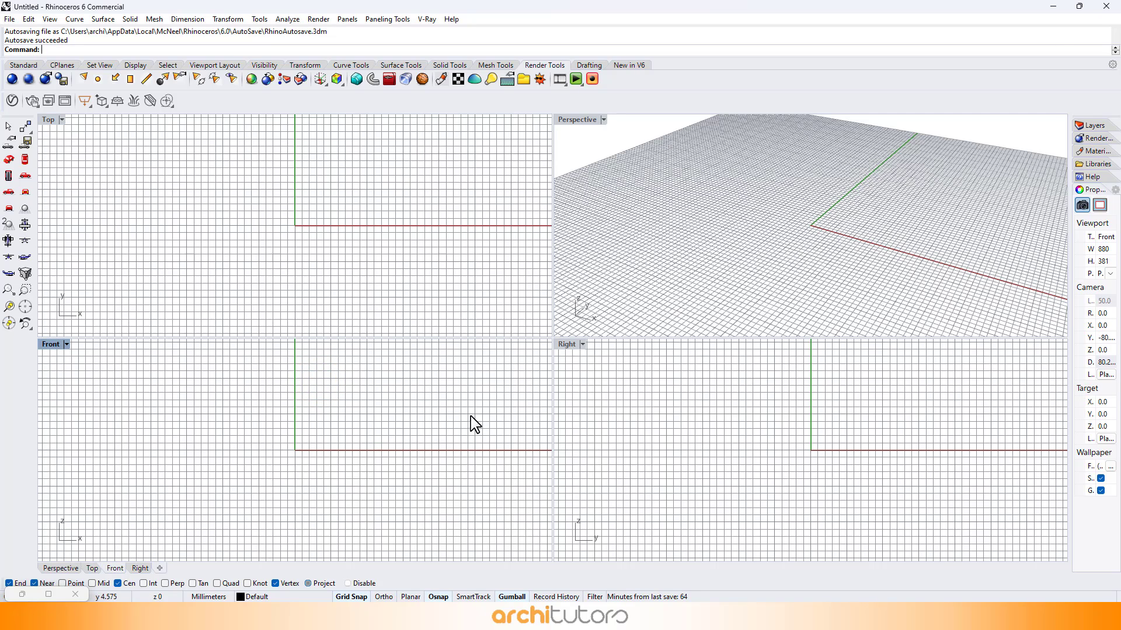
With Grid Snap on, draw a vertical rectangular Plane in the Front view from the origin.
{"action": "type", "text": "Plane"}
{"action": "key", "text": "Return"}
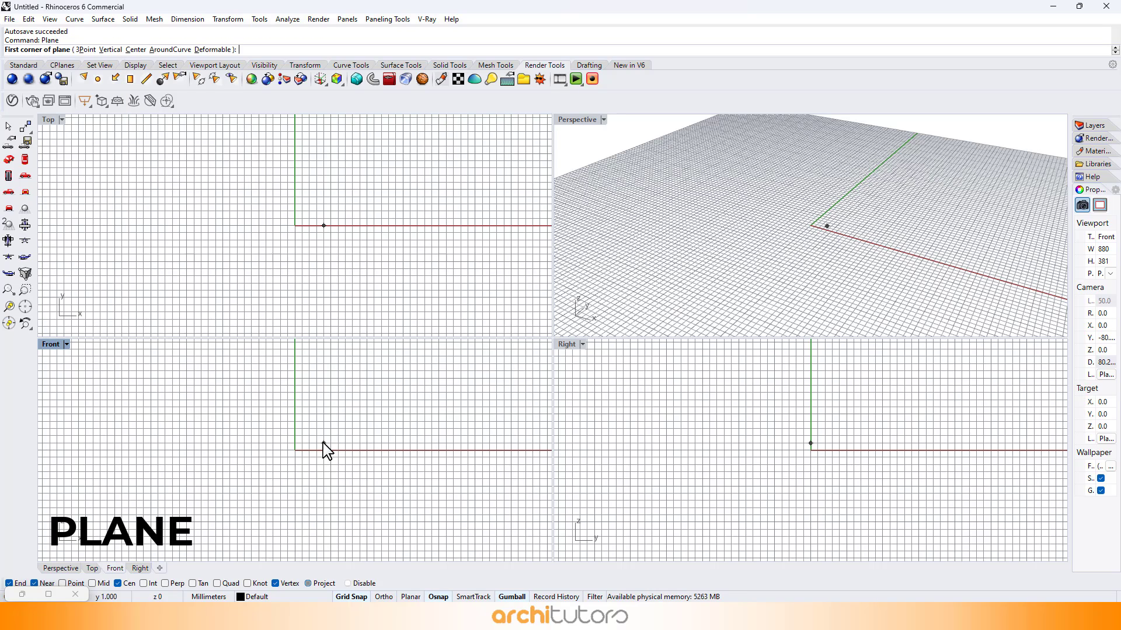
{"action": "left_click", "coordinate": [345, 598]}
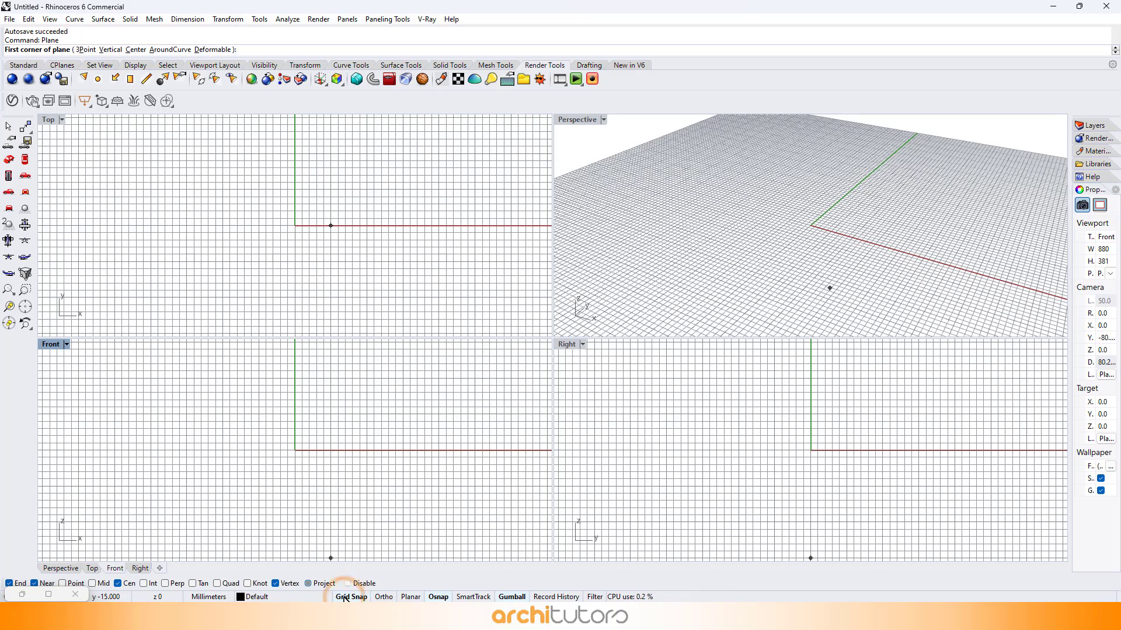
{"action": "left_click", "coordinate": [296, 451]}
{"action": "scroll", "coordinate": [327, 412], "scroll_direction": "down", "scroll_amount": 2}
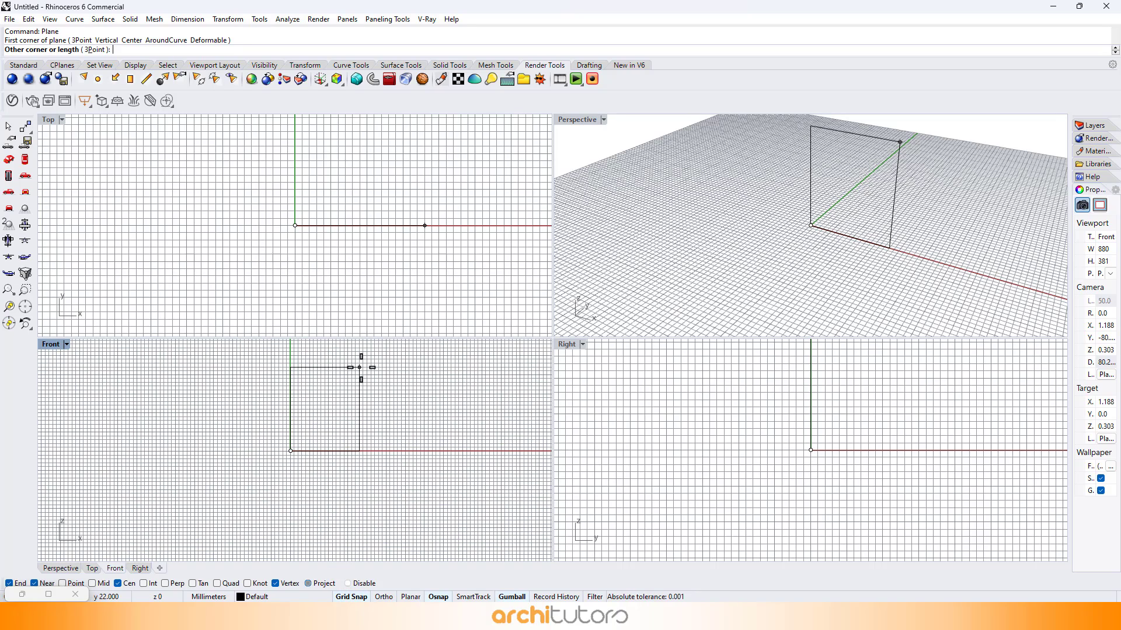
{"action": "scroll", "coordinate": [370, 363], "scroll_direction": "up", "scroll_amount": 2}
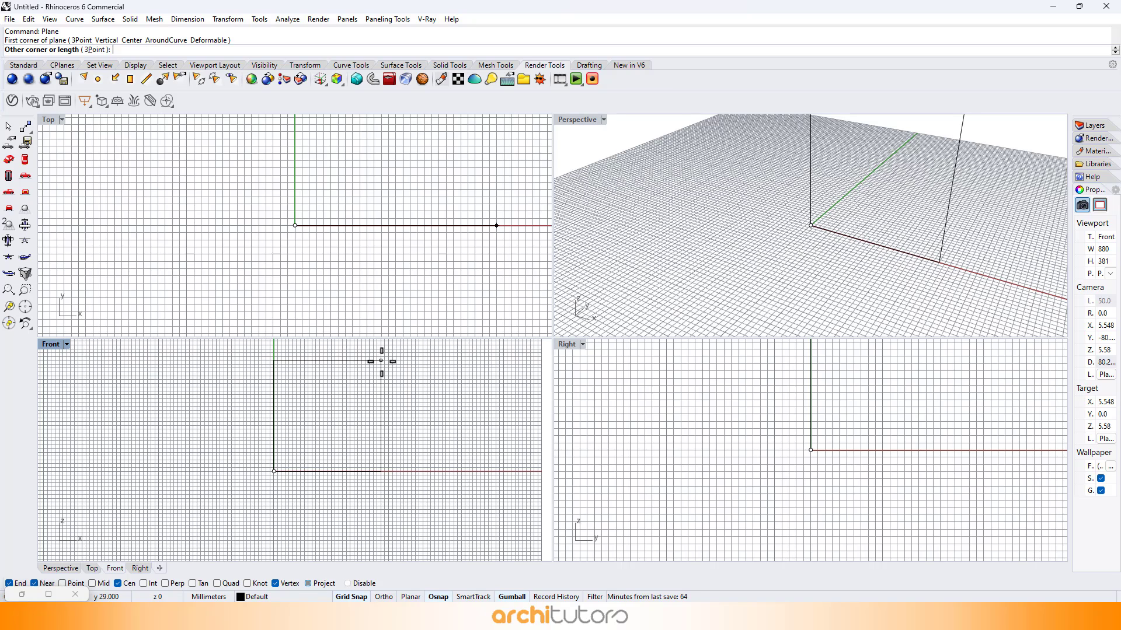
{"action": "left_click", "coordinate": [388, 360]}
{"action": "right_click_drag", "start_coordinate": [817, 236], "coordinate": [799, 257]}
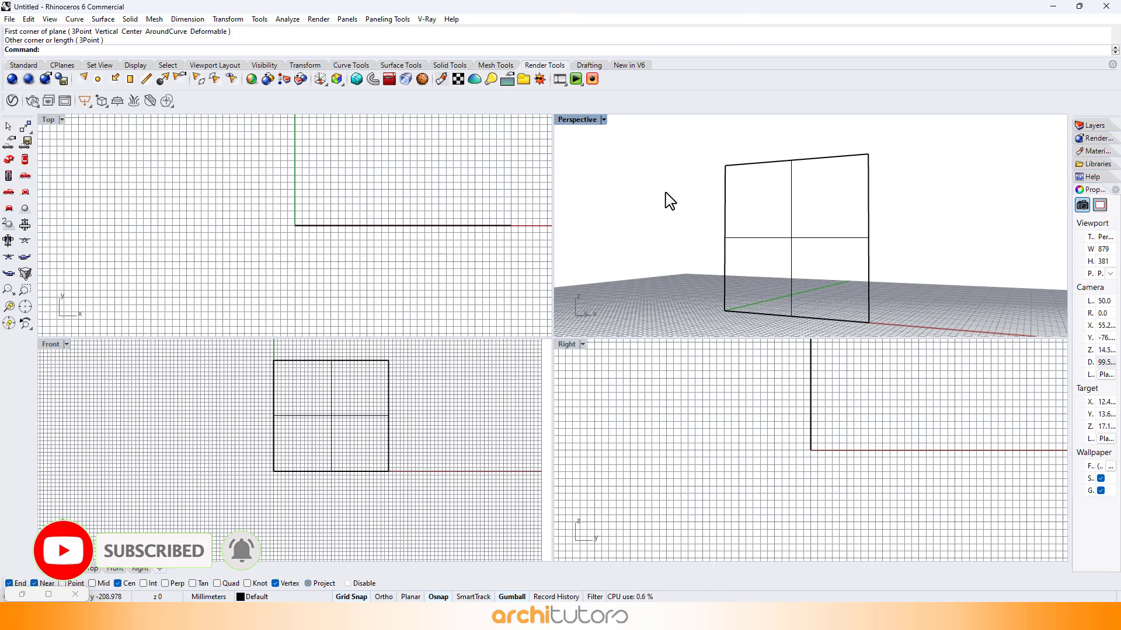
Make the Perspective view taller and orbit it to frame the plane.
{"action": "right_click_drag", "start_coordinate": [741, 230], "coordinate": [743, 236]}
{"action": "left_click_drag", "start_coordinate": [780, 340], "coordinate": [781, 505]}
{"action": "right_click_drag", "start_coordinate": [724, 358], "coordinate": [807, 319]}
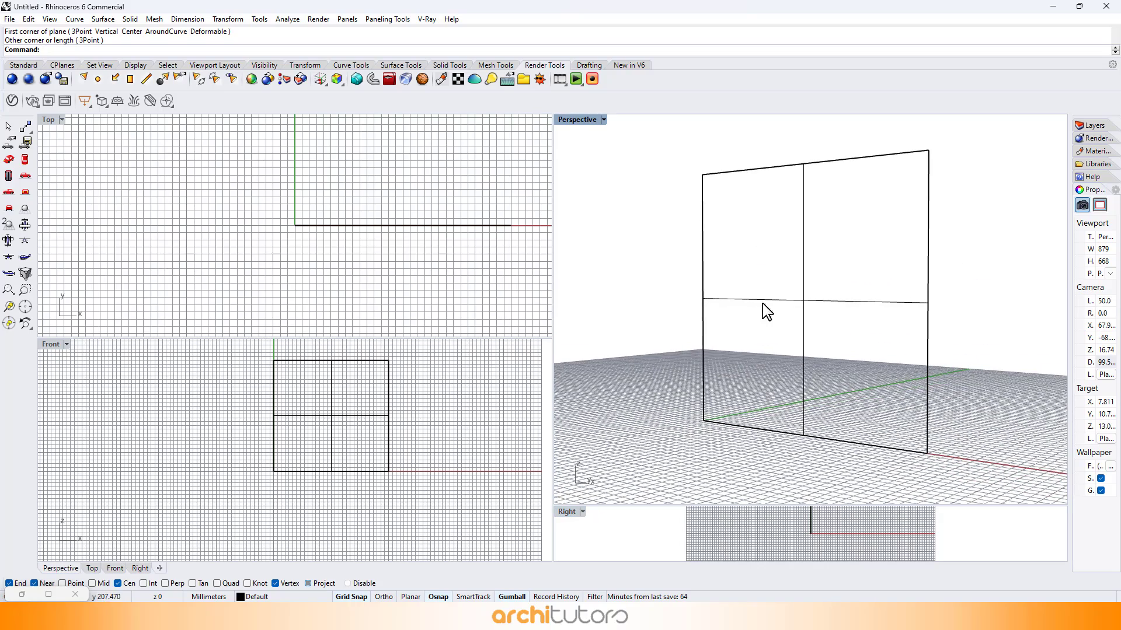
Switch the Perspective view to Shaded display and orbit around the wall.
{"action": "left_click", "coordinate": [602, 119]}
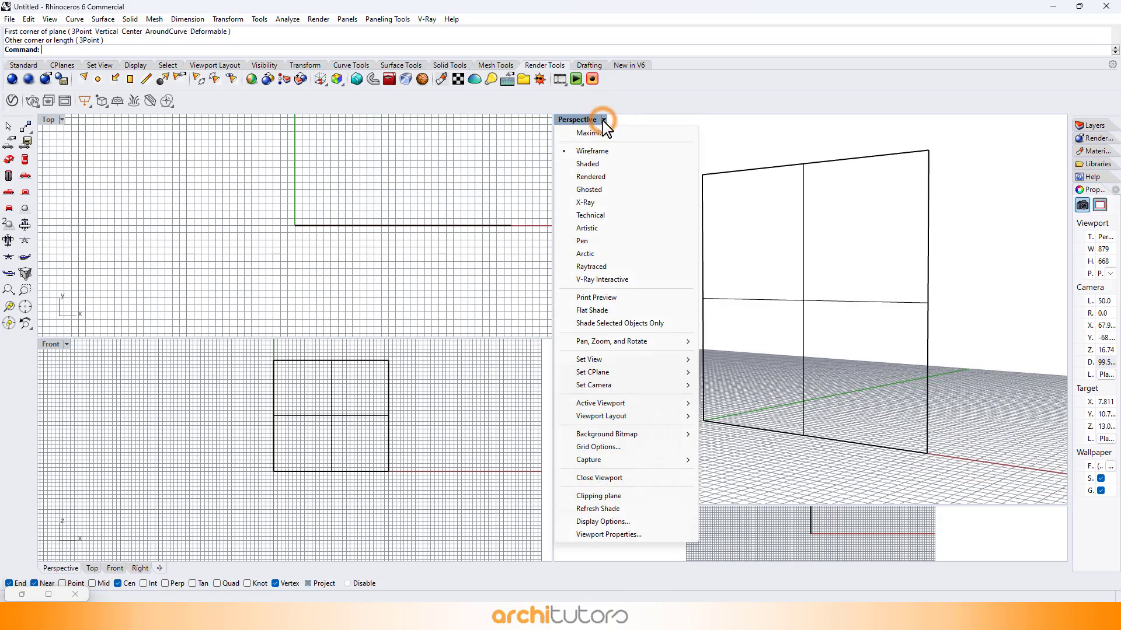
{"action": "left_click", "coordinate": [590, 164]}
{"action": "mouse_move", "coordinate": [655, 213]}
{"action": "right_mouse_down"}
{"action": "mouse_move", "coordinate": [918, 274]}
{"action": "mouse_move", "coordinate": [698, 253]}
{"action": "right_mouse_up"}
{"action": "left_click", "coordinate": [699, 258]}
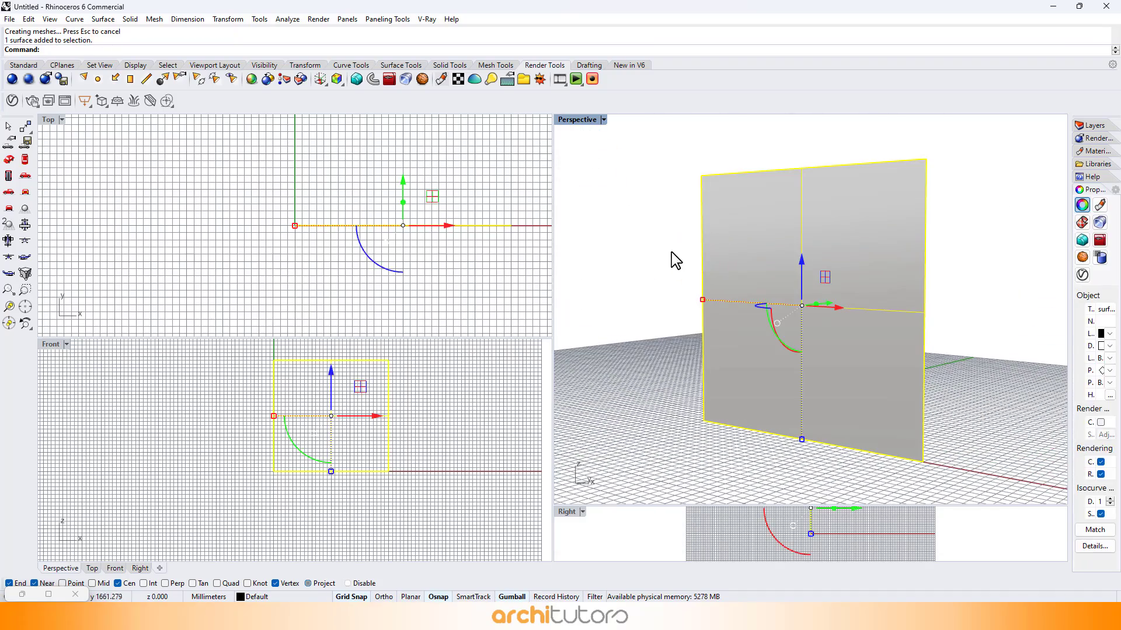
{"action": "left_click", "coordinate": [671, 256]}
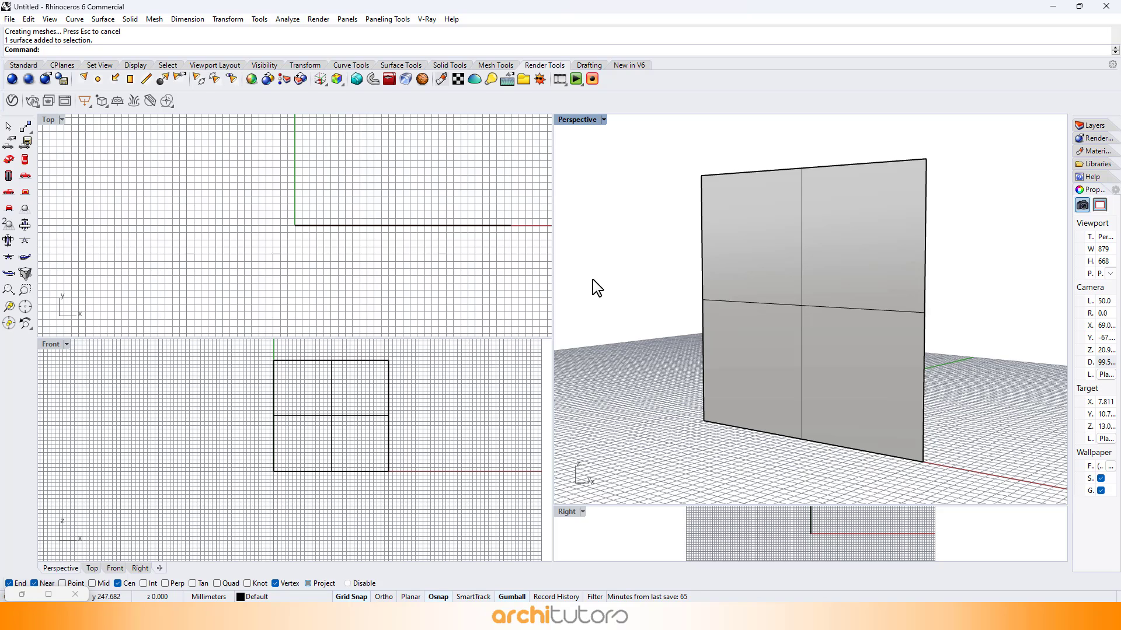
Launch Grasshopper and place a Surface (srf) parameter on the canvas.
{"action": "type", "text": "Grasshopper"}
{"action": "key", "text": "Return"}
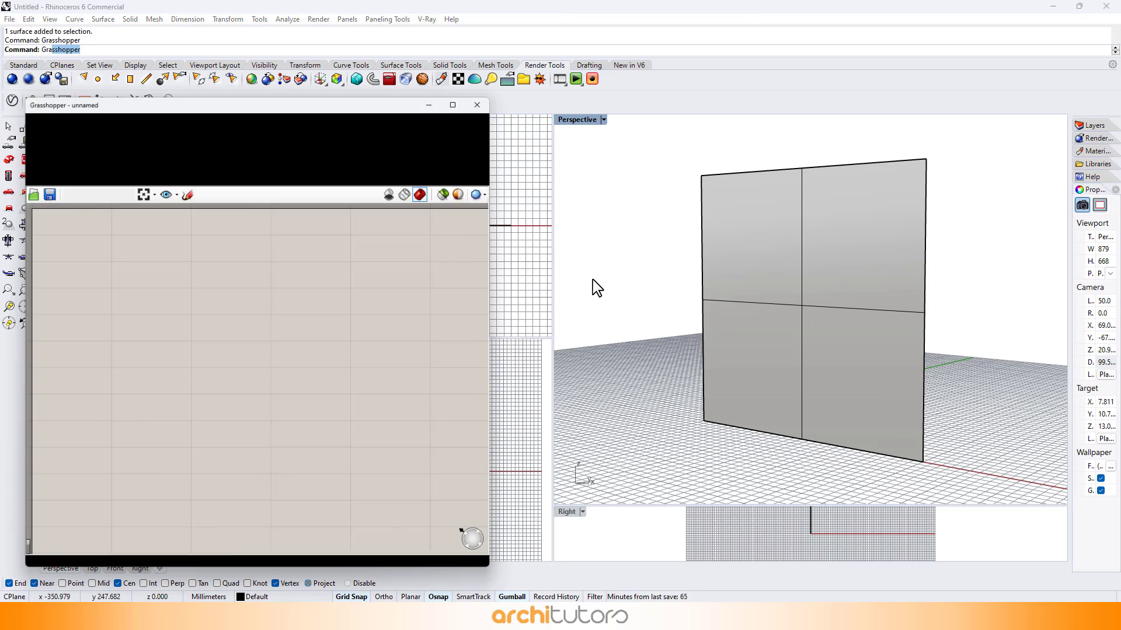
{"action": "scroll", "coordinate": [150, 263], "scroll_direction": "up", "scroll_amount": 2}
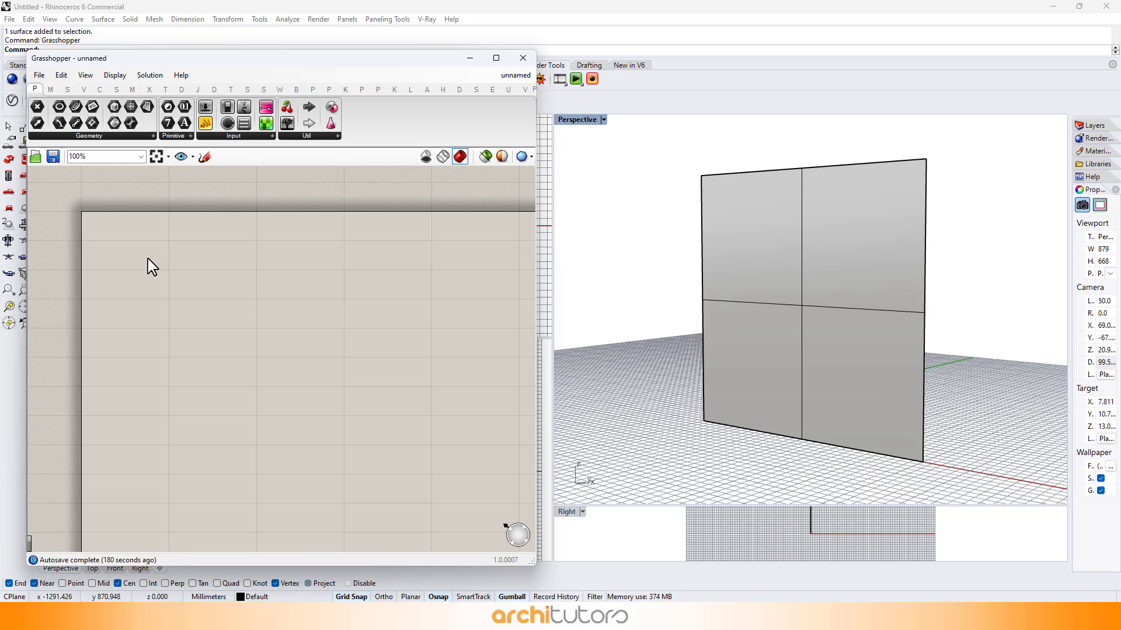
{"action": "double_click", "coordinate": [149, 257]}
{"action": "type", "text": "srf"}
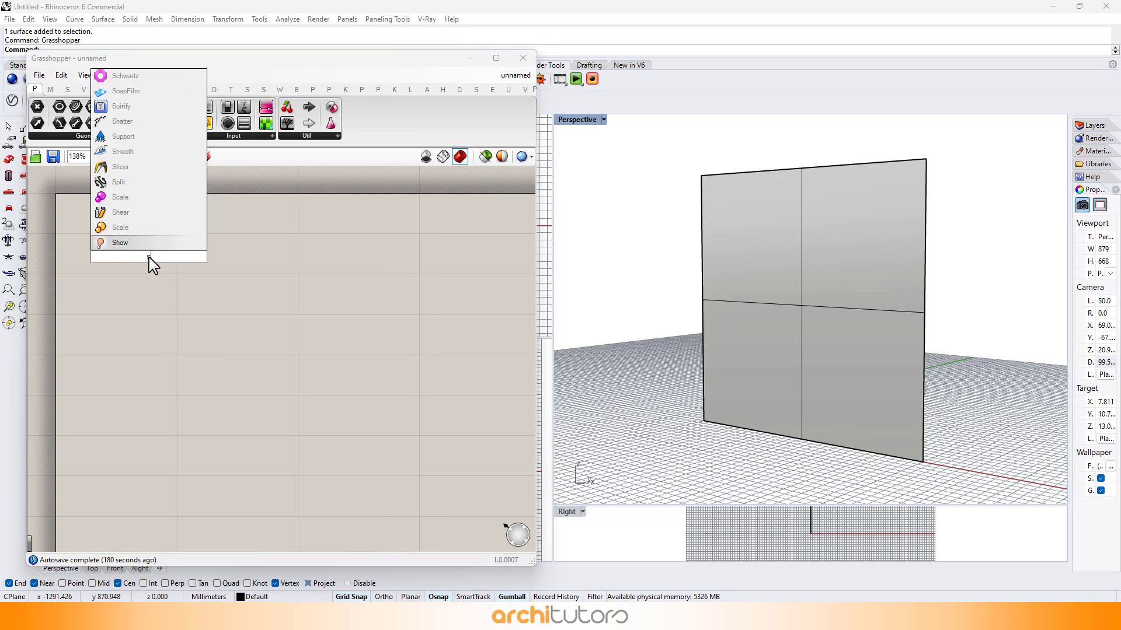
{"action": "left_click", "coordinate": [146, 228]}
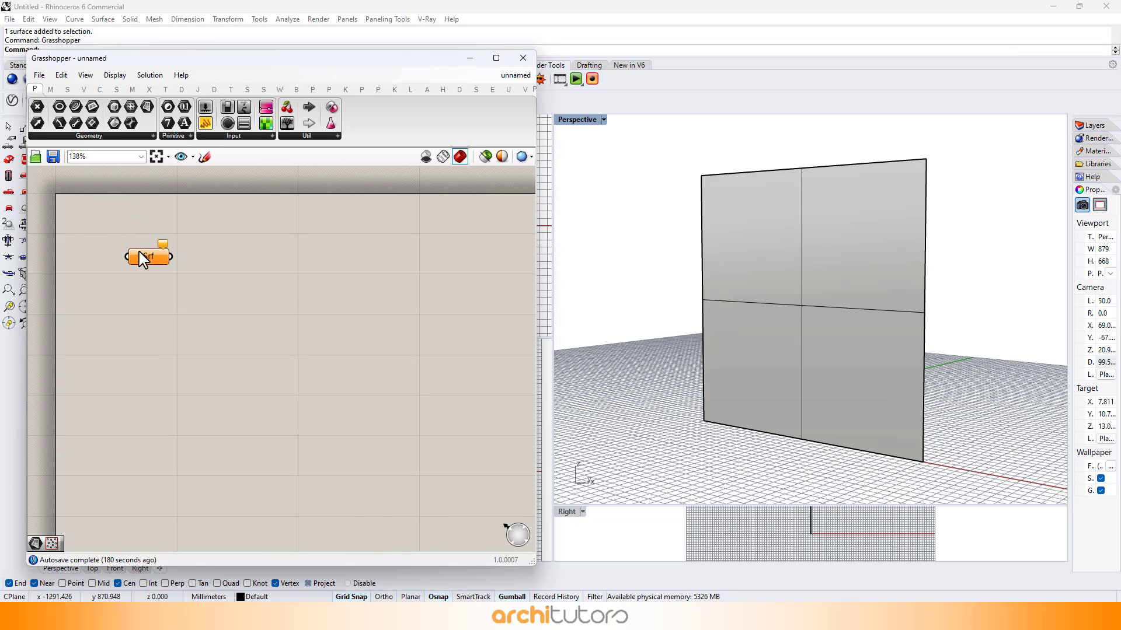
Set the Srf parameter to reference the Rhino wall plane, then minimize Grasshopper.
{"action": "right_click", "coordinate": [141, 256]}
{"action": "left_click", "coordinate": [185, 412]}
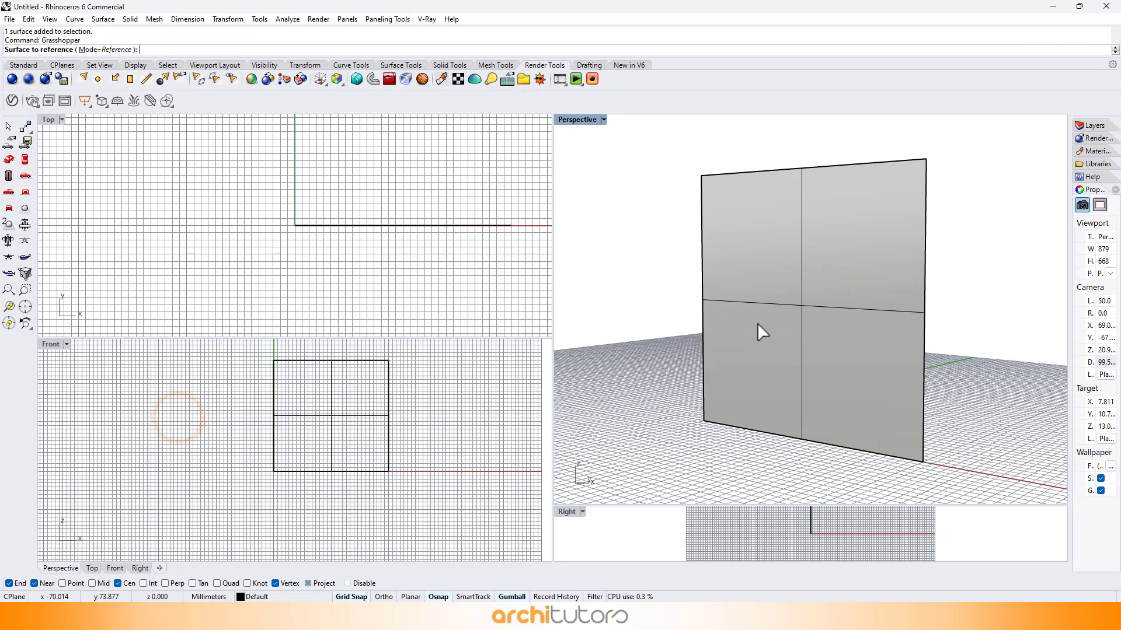
{"action": "left_click", "coordinate": [786, 305]}
{"action": "left_click", "coordinate": [216, 299]}
{"action": "left_click", "coordinate": [150, 259]}
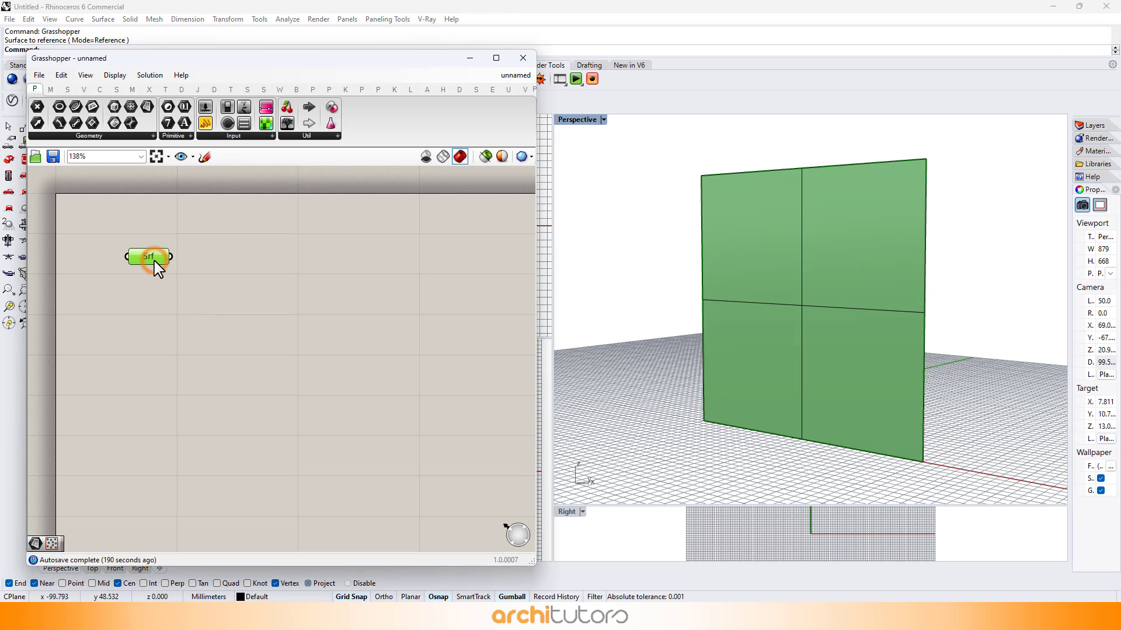
{"action": "left_click", "coordinate": [172, 282]}
{"action": "right_click_drag", "start_coordinate": [833, 295], "coordinate": [800, 272]}
{"action": "left_click", "coordinate": [249, 252]}
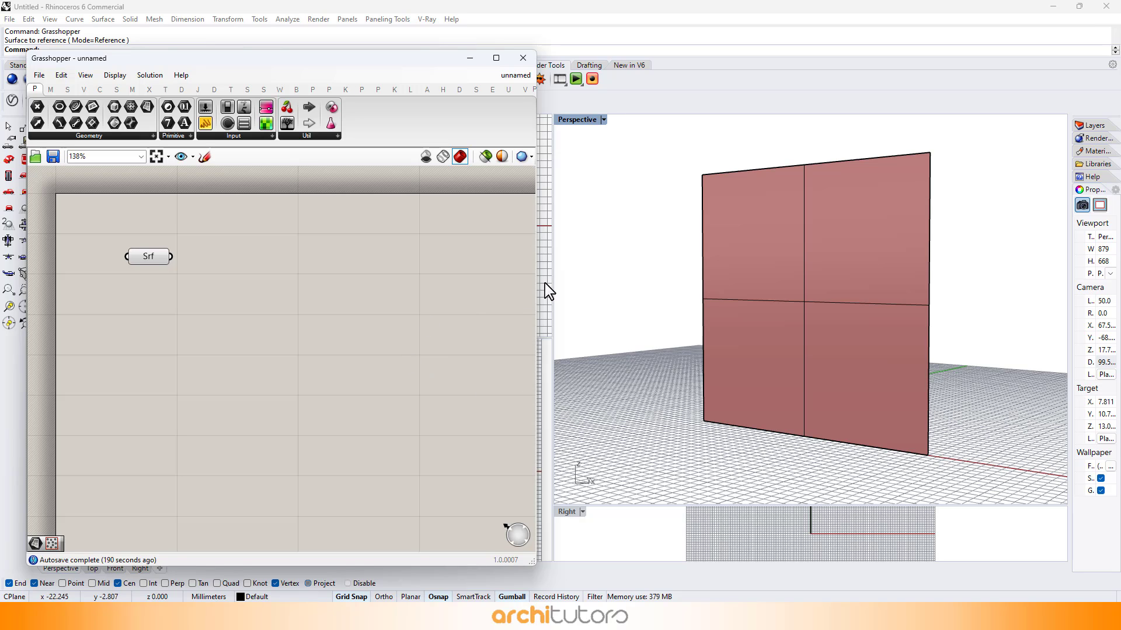
{"action": "left_click", "coordinate": [469, 58]}
{"action": "left_click", "coordinate": [608, 240]}
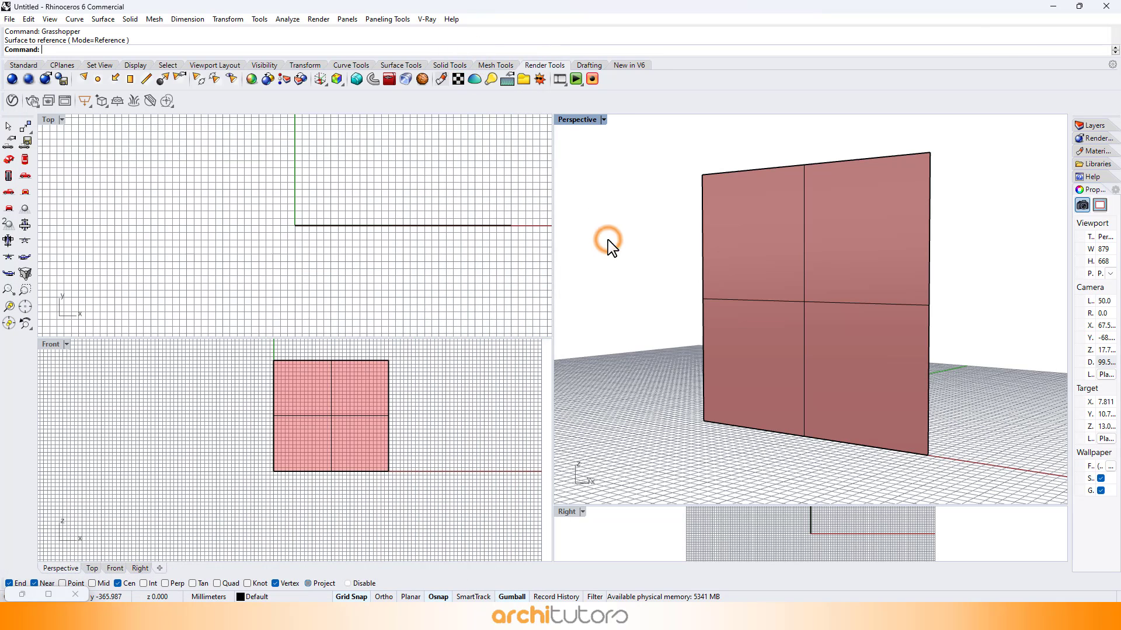
Run Rebuild on the wall surface and set U and V degree to 3.
{"action": "left_click", "coordinate": [726, 248]}
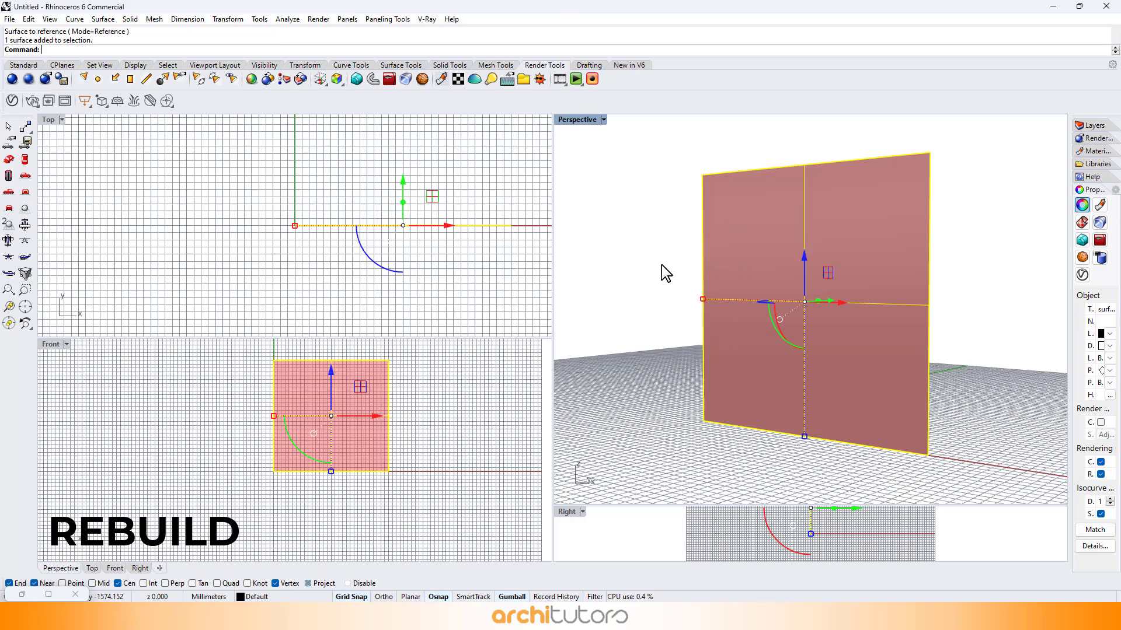
{"action": "type", "text": "Re"}
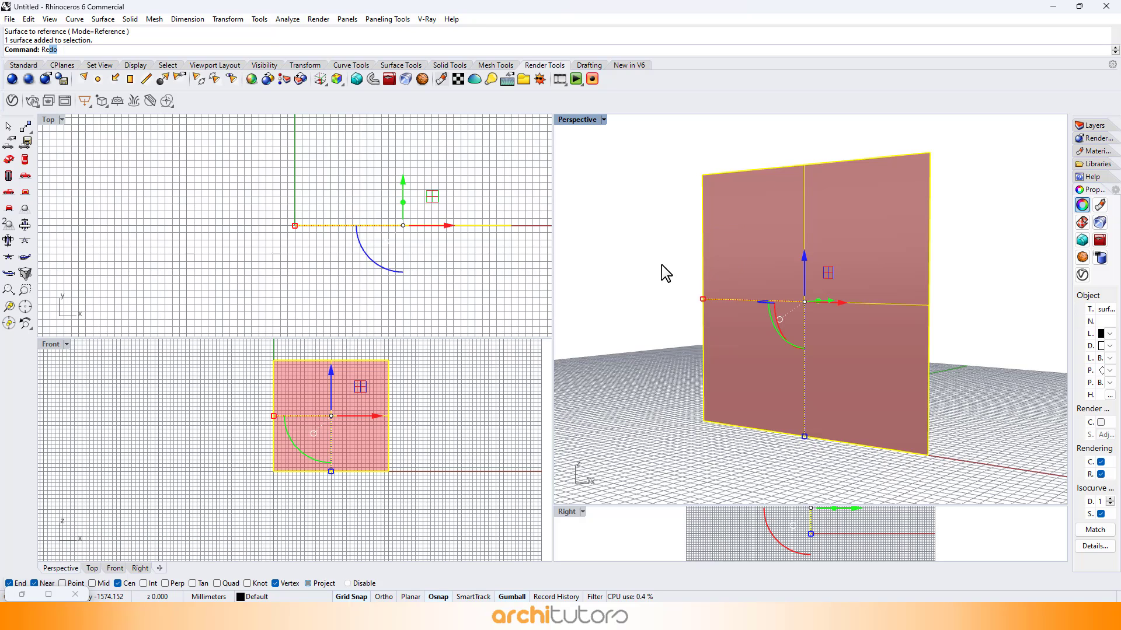
{"action": "type", "text": "bu"}
{"action": "key", "text": "Return"}
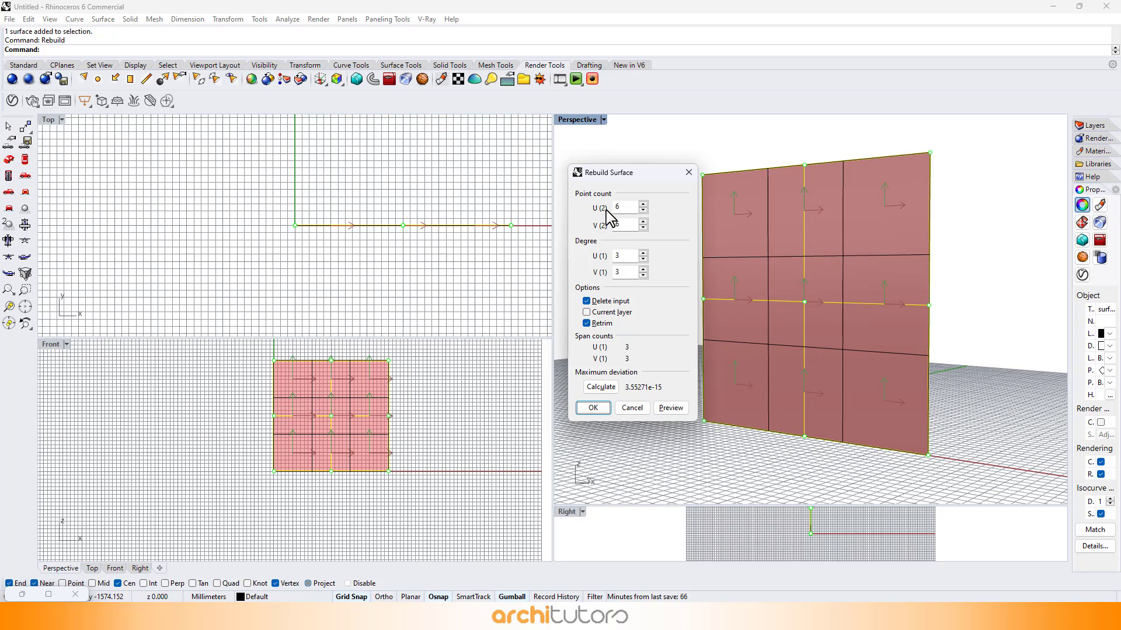
{"action": "left_click_drag", "start_coordinate": [604, 178], "coordinate": [599, 179]}
{"action": "double_click", "coordinate": [607, 209]}
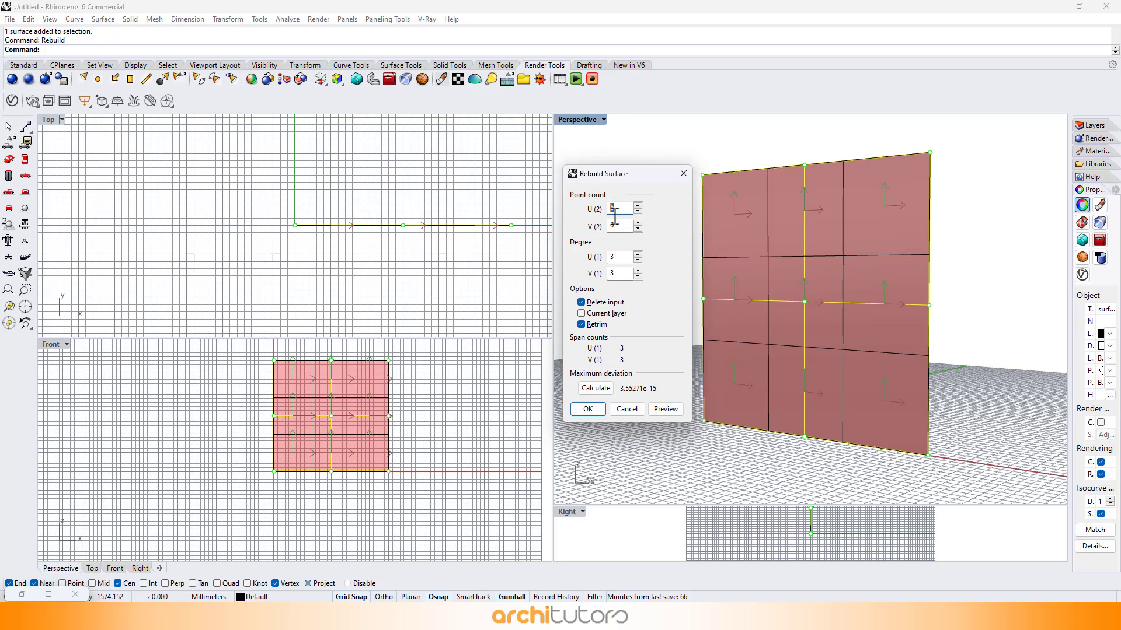
{"action": "double_click", "coordinate": [620, 258]}
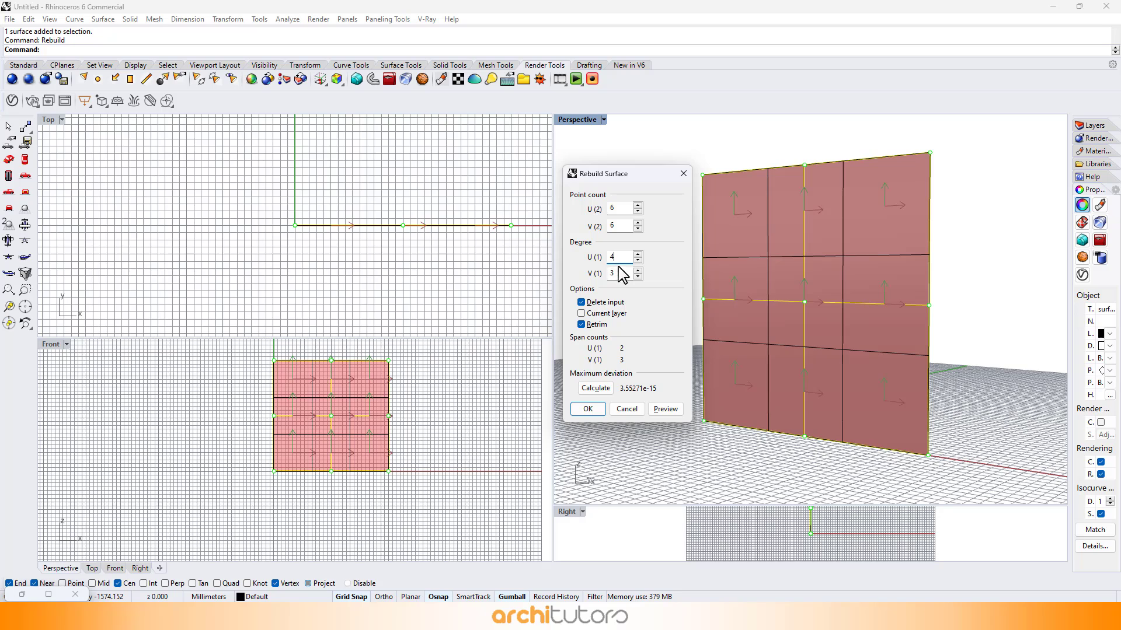
{"action": "double_click", "coordinate": [611, 273]}
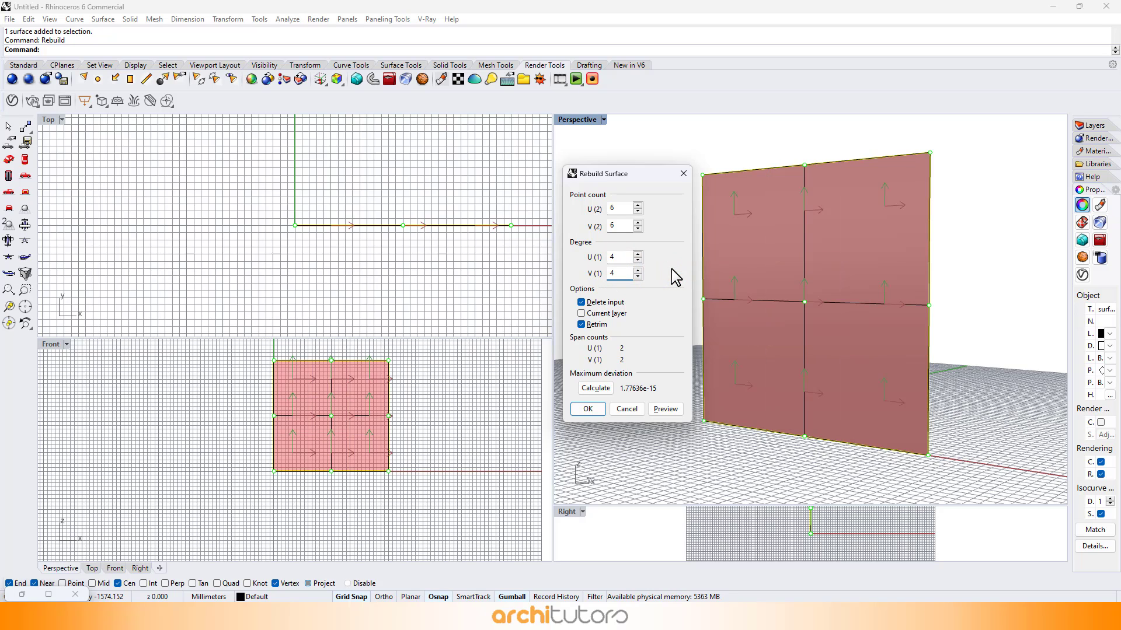
{"action": "double_click", "coordinate": [617, 258]}
{"action": "type", "text": "3"}
{"action": "double_click", "coordinate": [619, 274]}
{"action": "type", "text": "3"}
{"action": "left_click", "coordinate": [676, 263]}
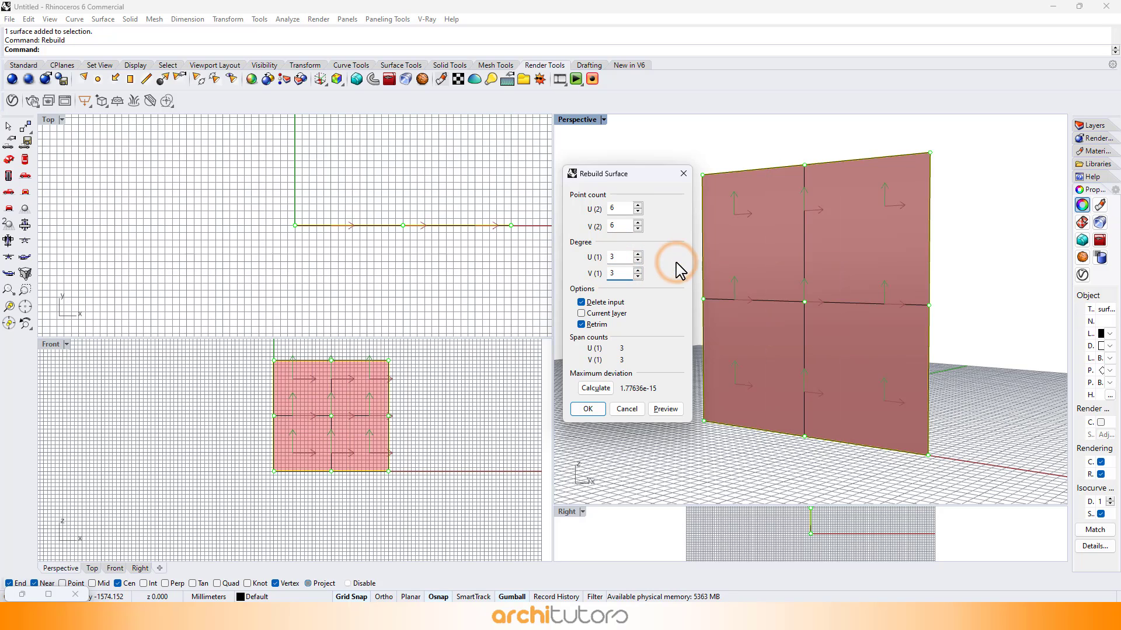
Try a degree of 6, dismiss the range warning, and return the degree to 3.
{"action": "double_click", "coordinate": [618, 256]}
{"action": "type", "text": "6"}
{"action": "double_click", "coordinate": [618, 275]}
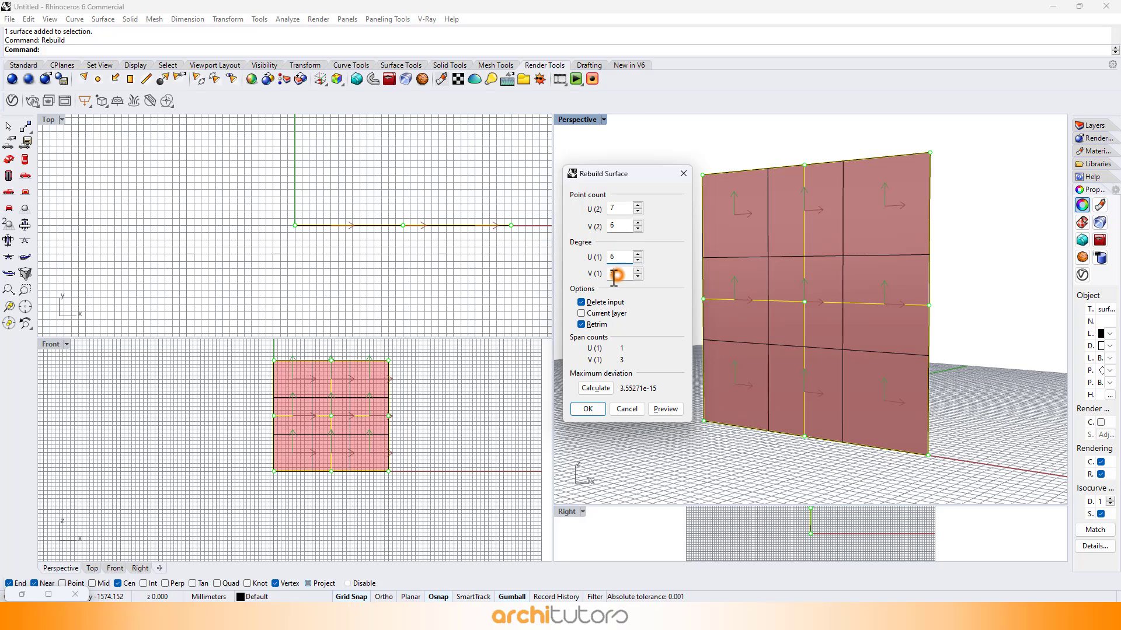
{"action": "type", "text": "66"}
{"action": "left_click", "coordinate": [615, 349]}
{"action": "left_click", "coordinate": [698, 274]}
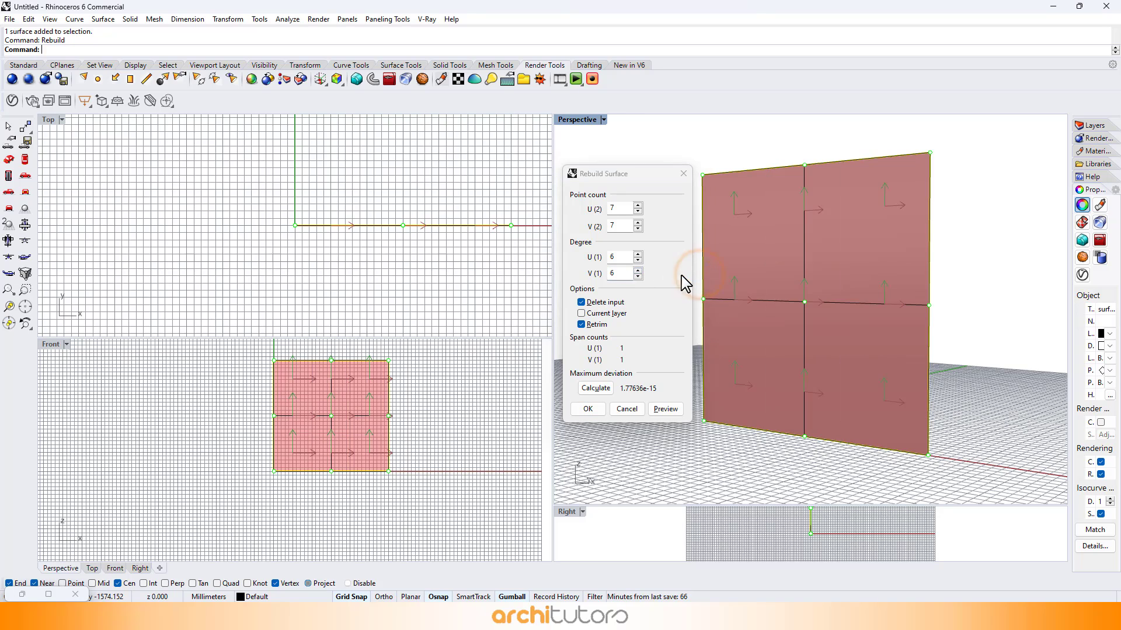
{"action": "double_click", "coordinate": [630, 258]}
{"action": "type", "text": "33"}
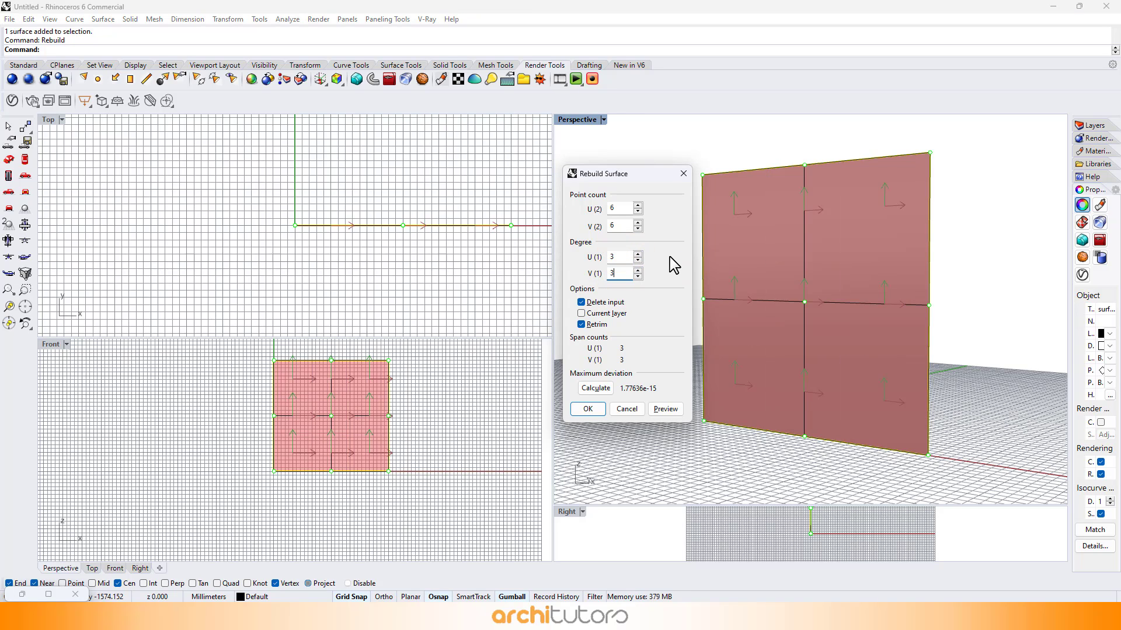
{"action": "left_click", "coordinate": [672, 260]}
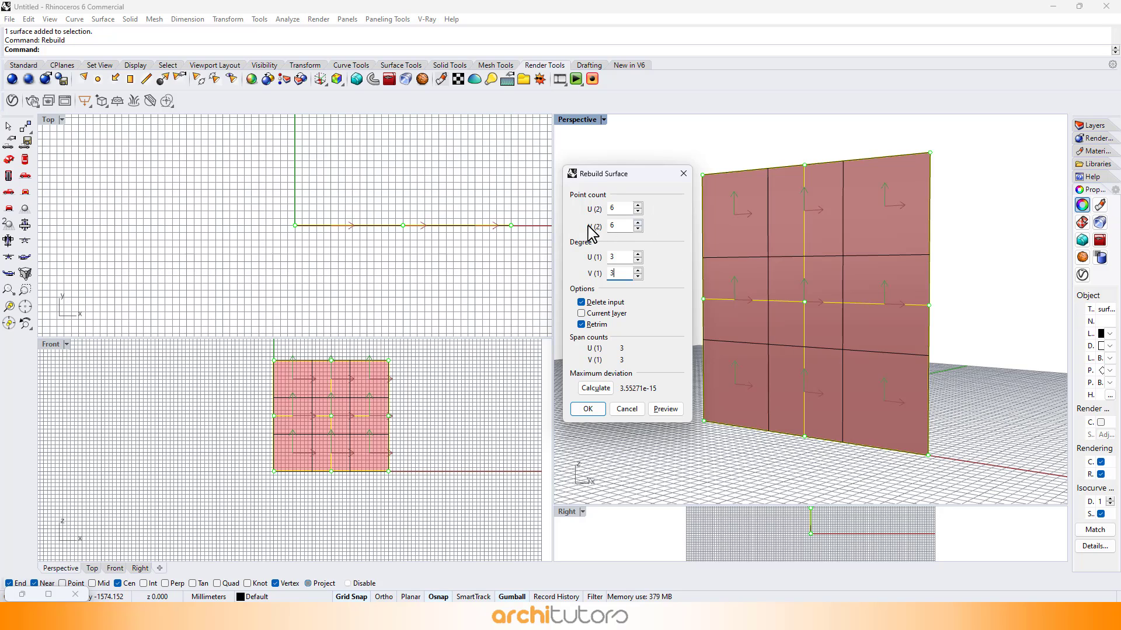
Set the point count to 6 in U and V and confirm the rebuild.
{"action": "double_click", "coordinate": [611, 209]}
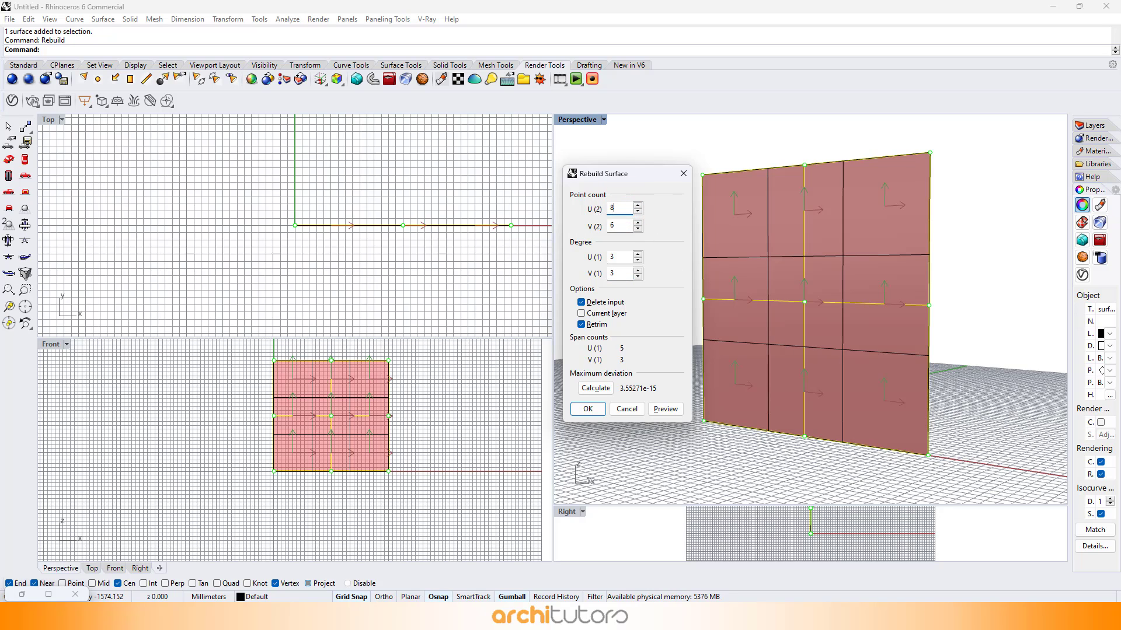
{"action": "double_click", "coordinate": [617, 229]}
{"action": "type", "text": "8"}
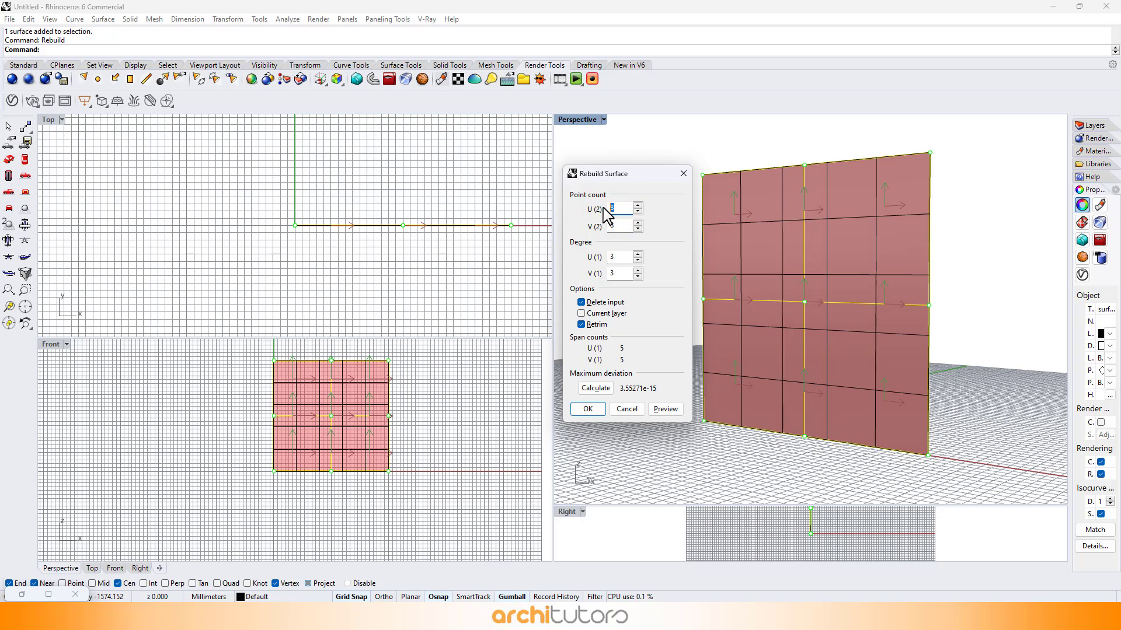
{"action": "left_click", "coordinate": [638, 229]}
{"action": "left_click", "coordinate": [637, 229]}
{"action": "left_click", "coordinate": [686, 239]}
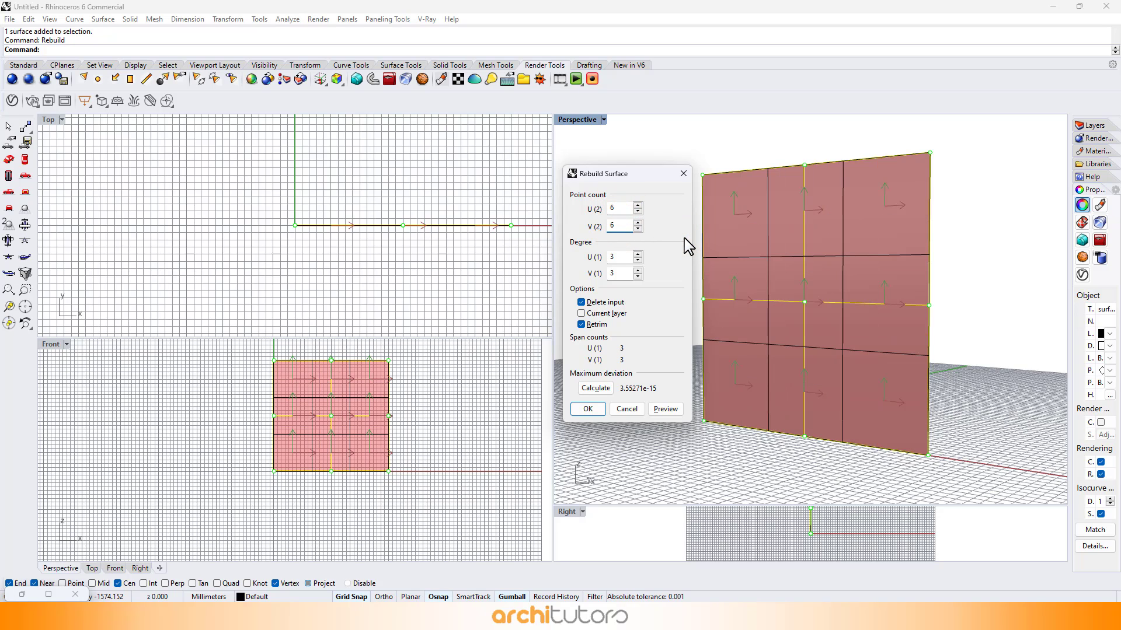
{"action": "left_click", "coordinate": [588, 410]}
{"action": "right_click_drag", "start_coordinate": [700, 374], "coordinate": [806, 350]}
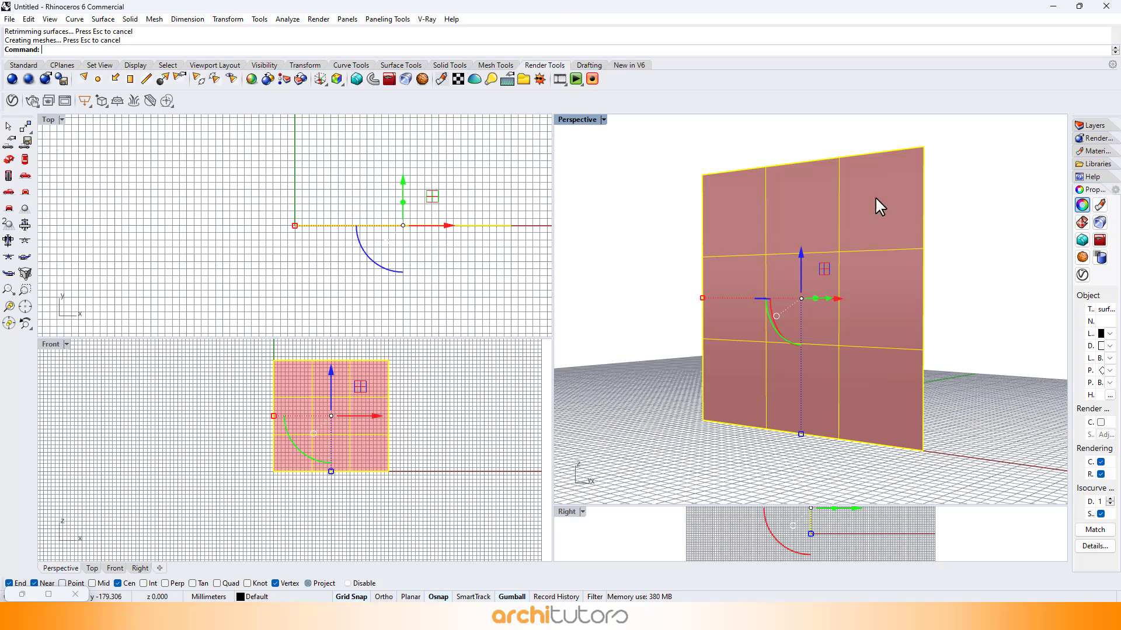
Show the wall's control points with PointsOn and select a single control point.
{"action": "left_click", "coordinate": [945, 325]}
{"action": "left_click", "coordinate": [847, 311]}
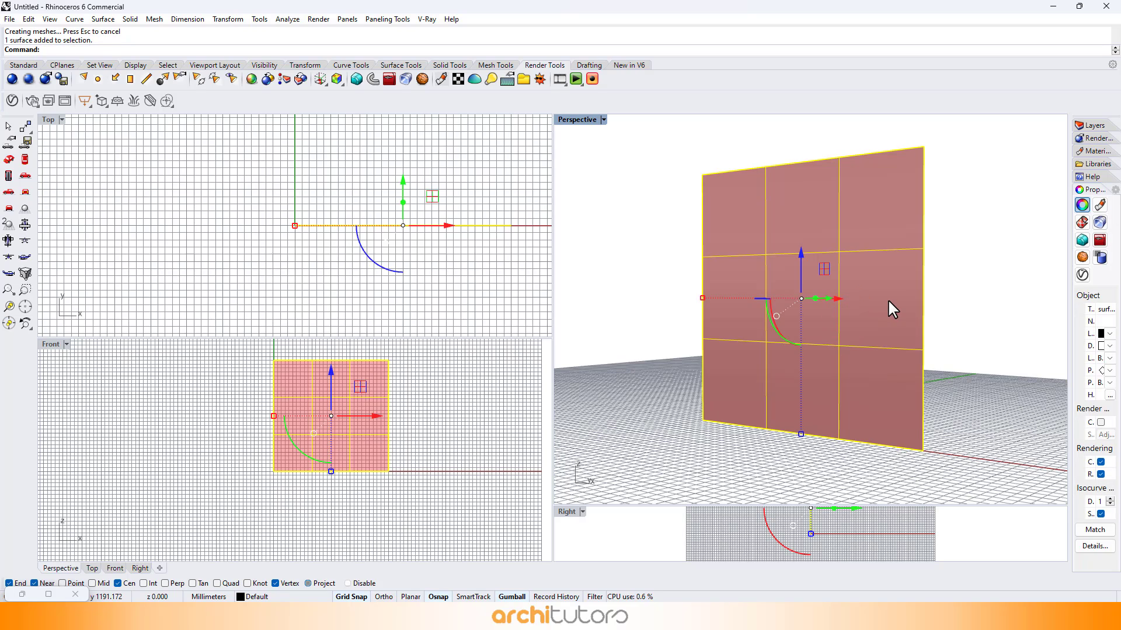
{"action": "type", "text": "P"}
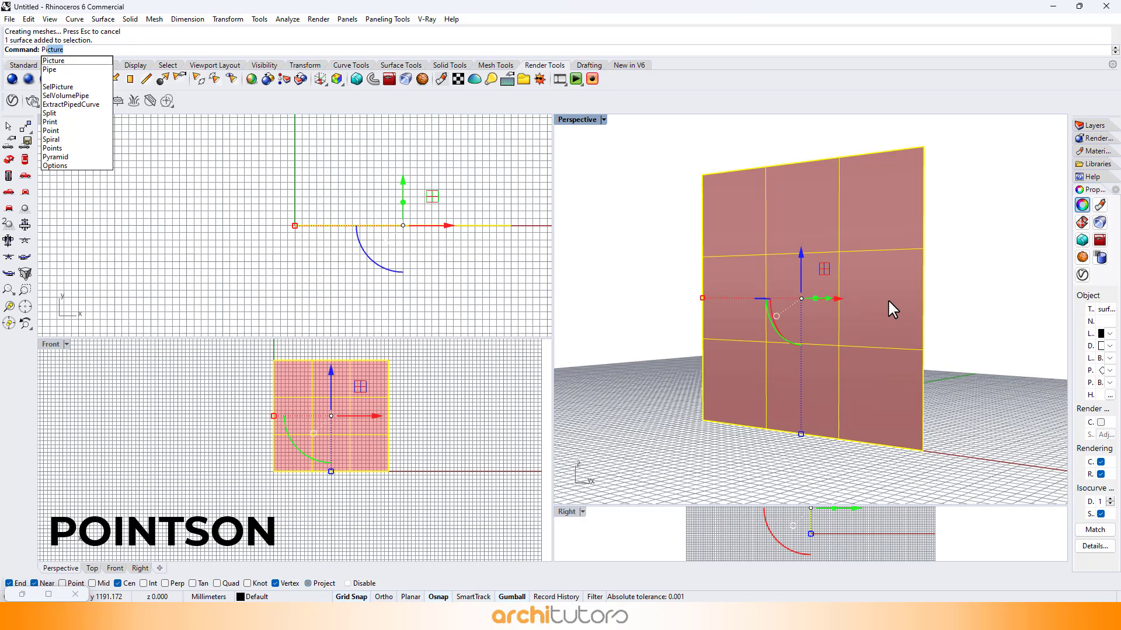
{"action": "type", "text": "oint"}
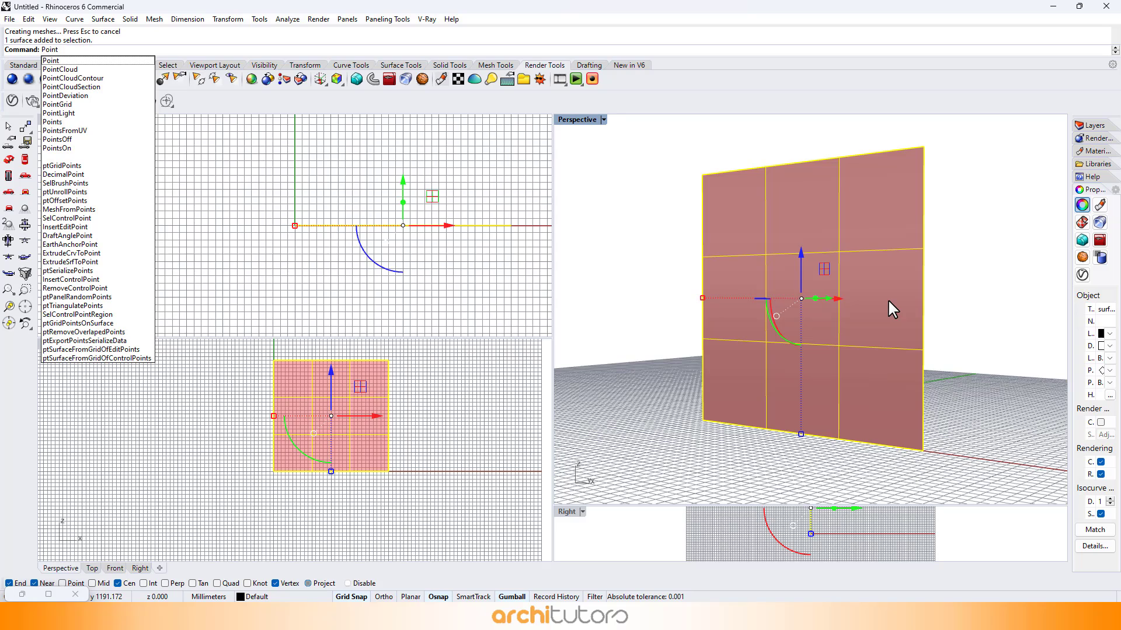
{"action": "type", "text": "s"}
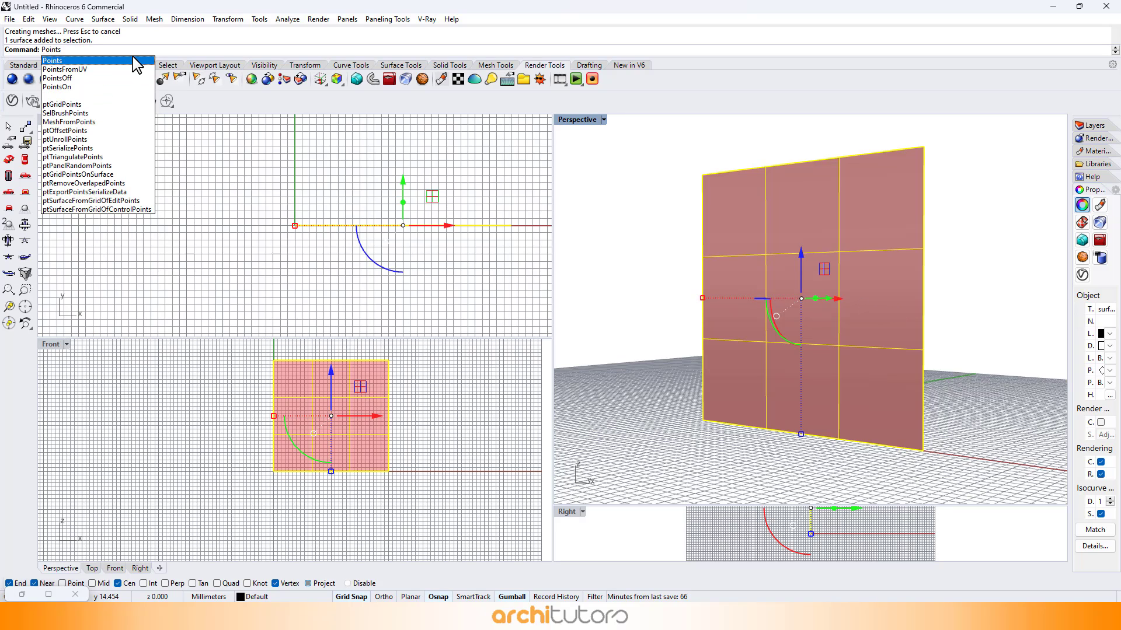
{"action": "left_click", "coordinate": [62, 88]}
{"action": "mouse_move", "coordinate": [923, 255]}
{"action": "right_mouse_down"}
{"action": "mouse_move", "coordinate": [903, 245]}
{"action": "mouse_move", "coordinate": [929, 249]}
{"action": "right_mouse_up"}
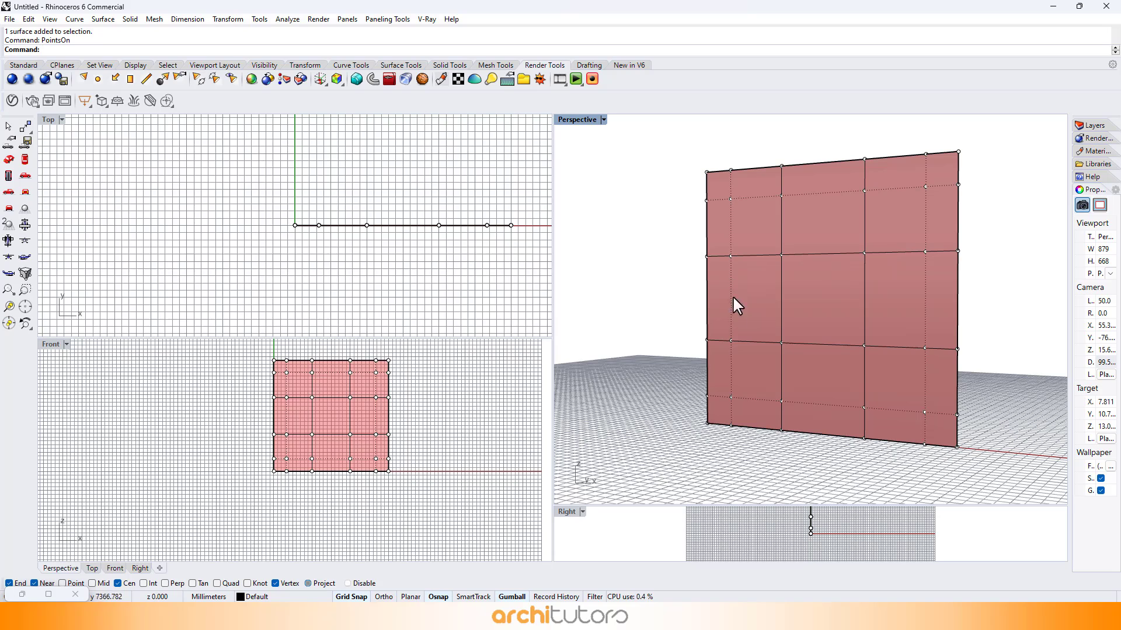
{"action": "left_click", "coordinate": [865, 251]}
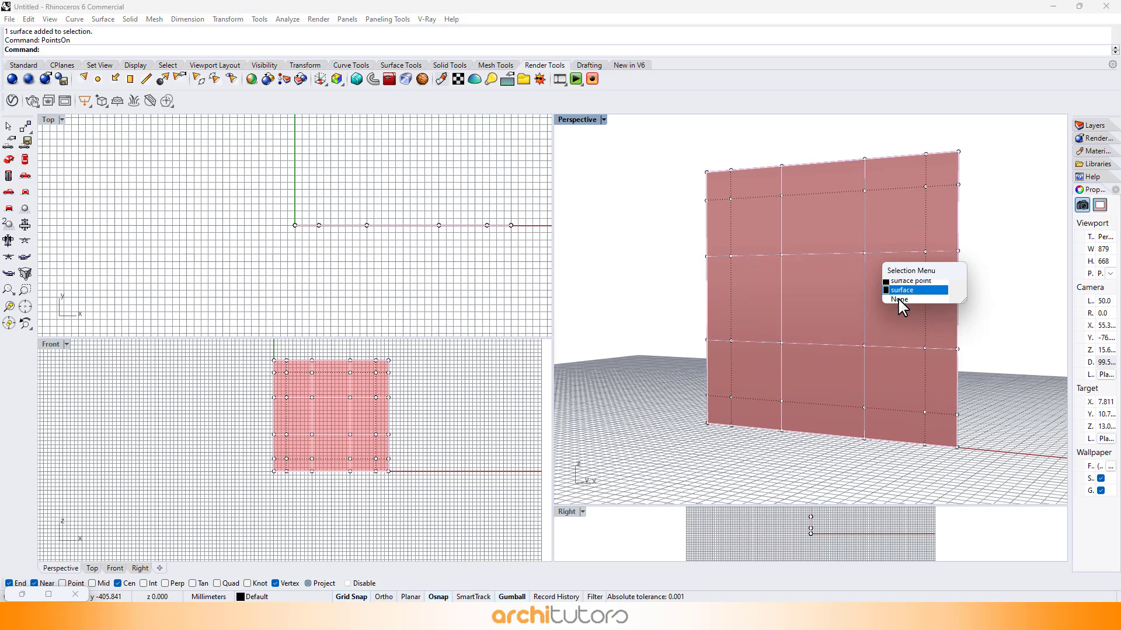
{"action": "key", "text": "Escape"}
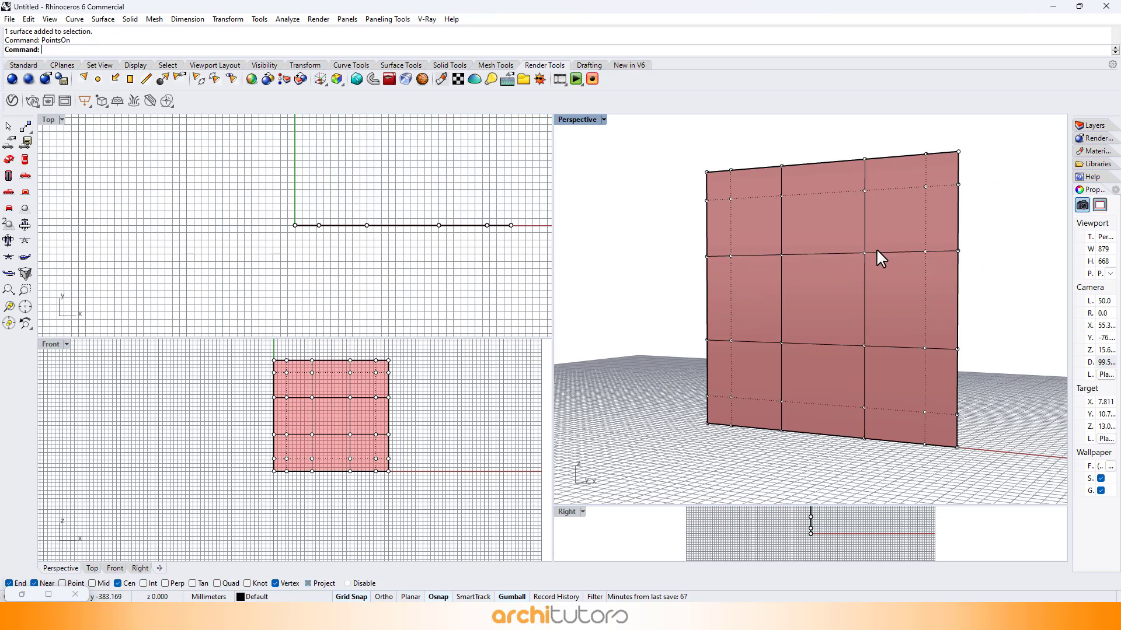
{"action": "left_click", "coordinate": [865, 252]}
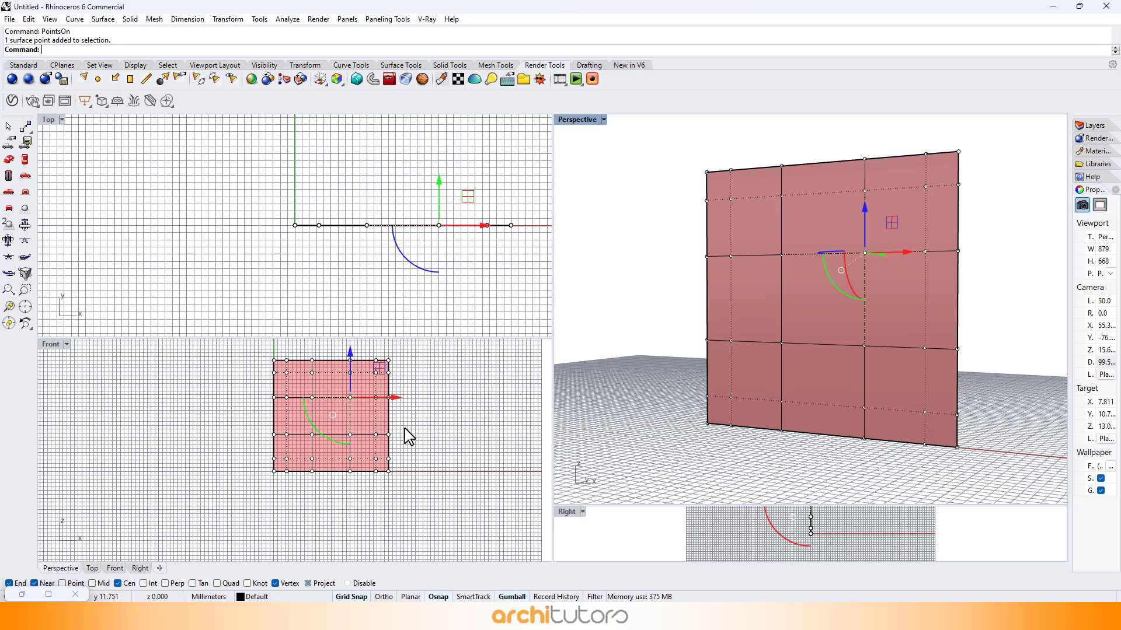
Enable Gumball and drag the selected control point along Y and X to bulge the wall.
{"action": "left_click", "coordinate": [507, 596]}
{"action": "left_click", "coordinate": [506, 596]}
{"action": "left_click", "coordinate": [505, 598]}
{"action": "left_click", "coordinate": [506, 598]}
{"action": "right_click_drag", "start_coordinate": [891, 293], "coordinate": [850, 306]}
{"action": "scroll", "coordinate": [850, 305], "scroll_direction": "up", "scroll_amount": 2}
{"action": "mouse_move", "coordinate": [856, 271]}
{"action": "left_mouse_down"}
{"action": "mouse_move", "coordinate": [811, 339]}
{"action": "mouse_move", "coordinate": [782, 349]}
{"action": "left_mouse_up"}
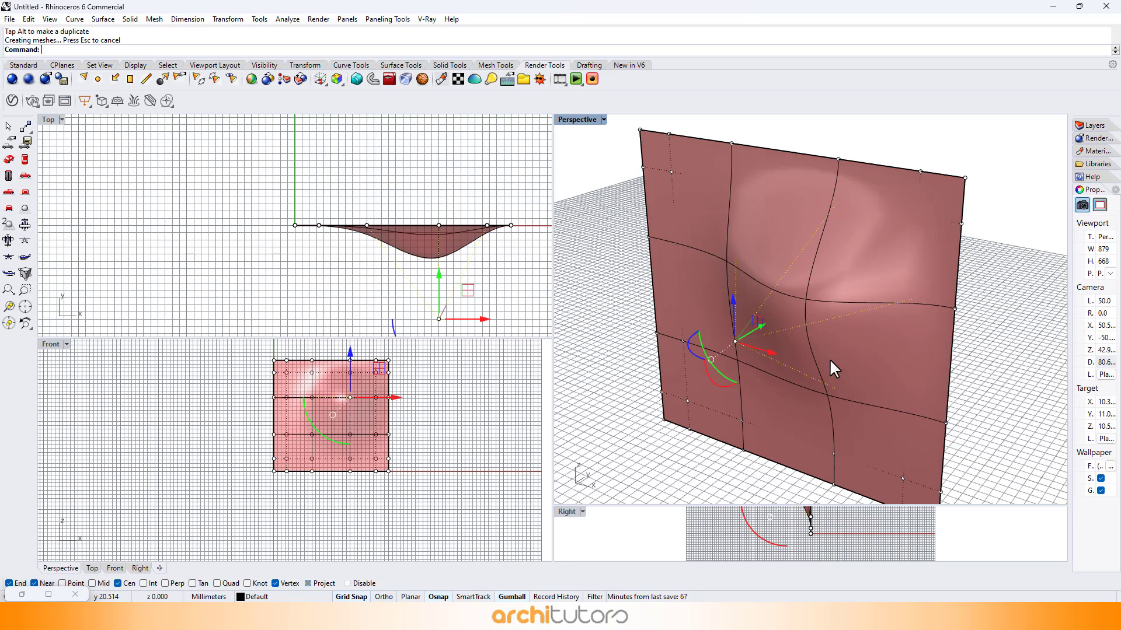
{"action": "left_click", "coordinate": [960, 541]}
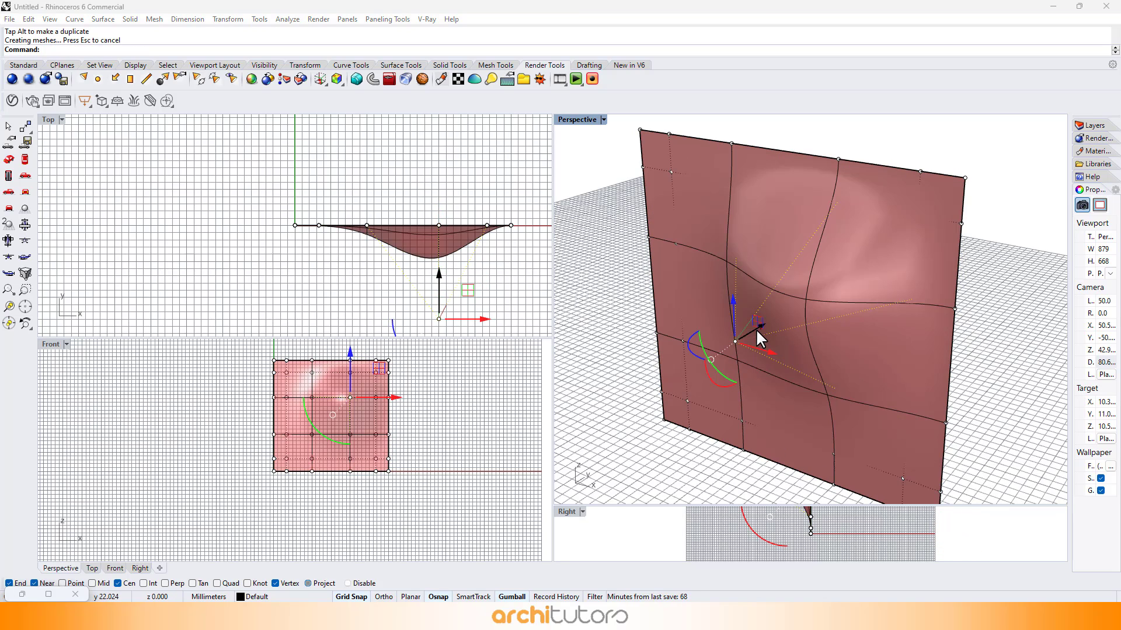
{"action": "left_click_drag", "start_coordinate": [757, 330], "coordinate": [704, 365]}
{"action": "right_click_drag", "start_coordinate": [647, 236], "coordinate": [980, 333]}
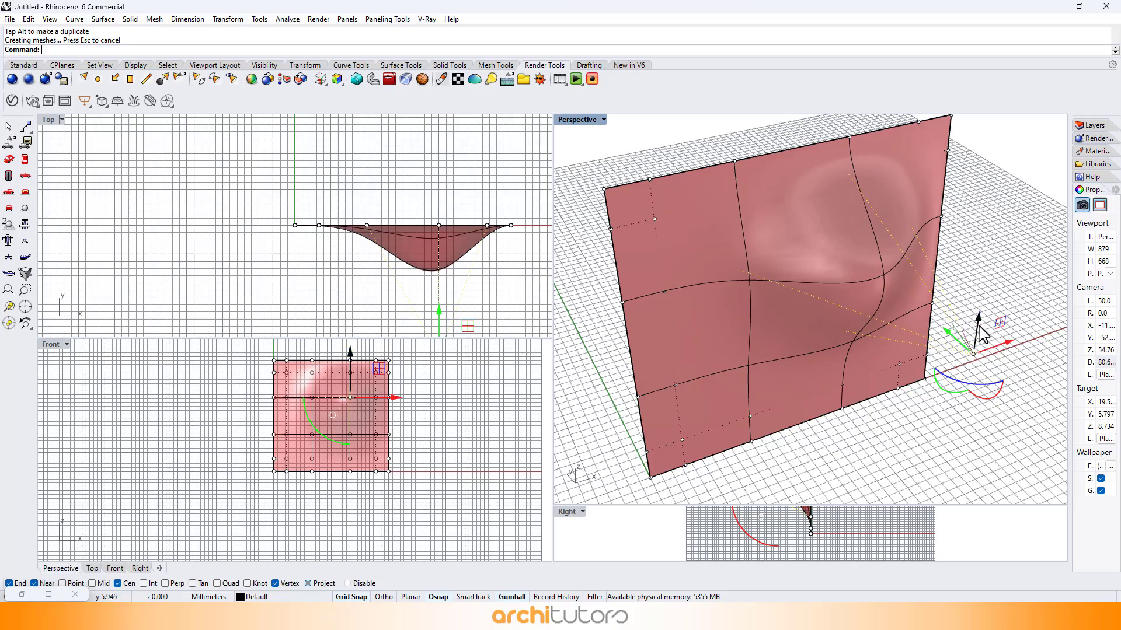
{"action": "left_click_drag", "start_coordinate": [1011, 350], "coordinate": [782, 406]}
{"action": "right_click_drag", "start_coordinate": [815, 327], "coordinate": [846, 343]}
Select another control point and move it along Y and X to deepen the wave.
{"action": "left_click", "coordinate": [768, 324]}
{"action": "left_click_drag", "start_coordinate": [846, 342], "coordinate": [773, 352]}
{"action": "right_click_drag", "start_coordinate": [774, 352], "coordinate": [888, 255]}
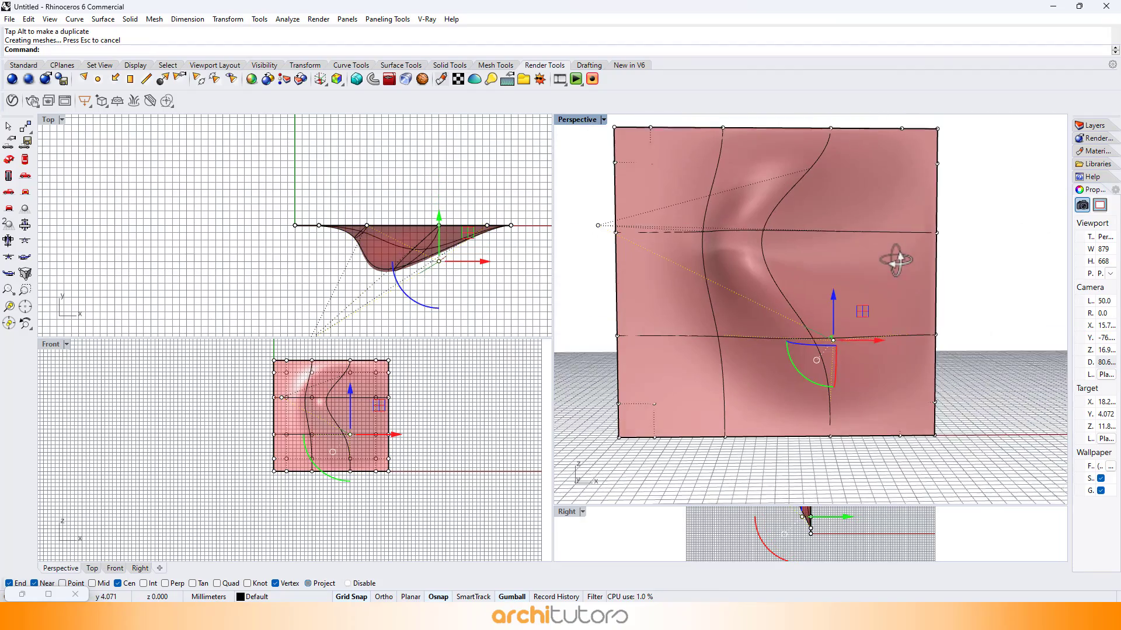
{"action": "left_click_drag", "start_coordinate": [872, 341], "coordinate": [1014, 345]}
{"action": "right_click_drag", "start_coordinate": [928, 328], "coordinate": [809, 389]}
Pull another control point along Y and X to start a new fold.
{"action": "left_click", "coordinate": [670, 429]}
{"action": "right_click_drag", "start_coordinate": [671, 429], "coordinate": [905, 380]}
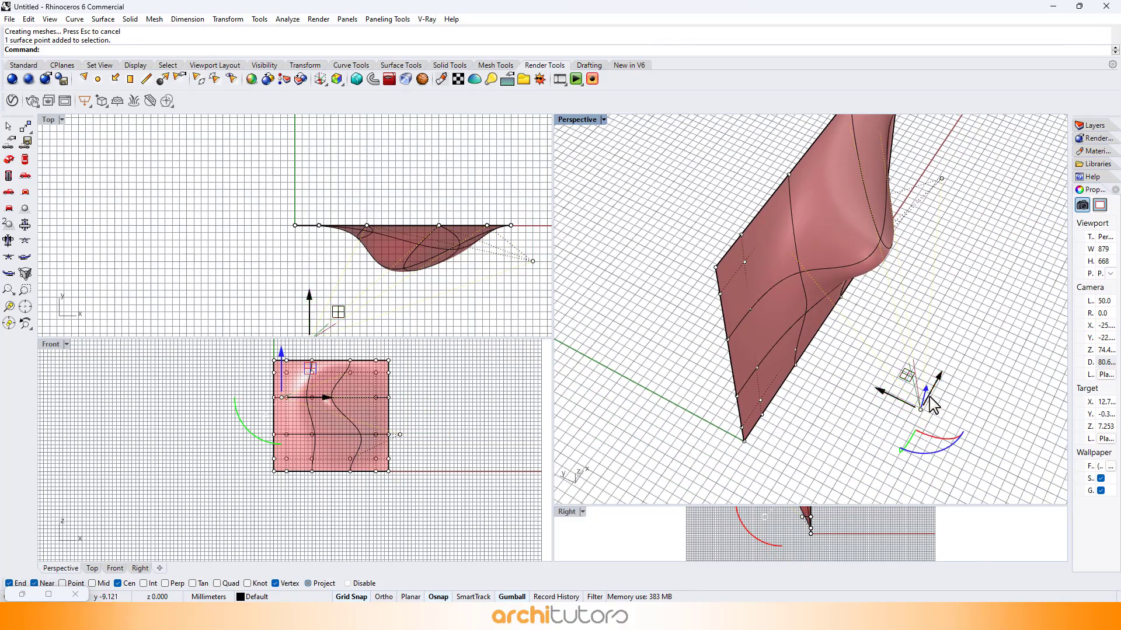
{"action": "left_click_drag", "start_coordinate": [878, 389], "coordinate": [822, 363]}
{"action": "right_click_drag", "start_coordinate": [897, 361], "coordinate": [752, 347]}
{"action": "left_click_drag", "start_coordinate": [690, 294], "coordinate": [620, 281]}
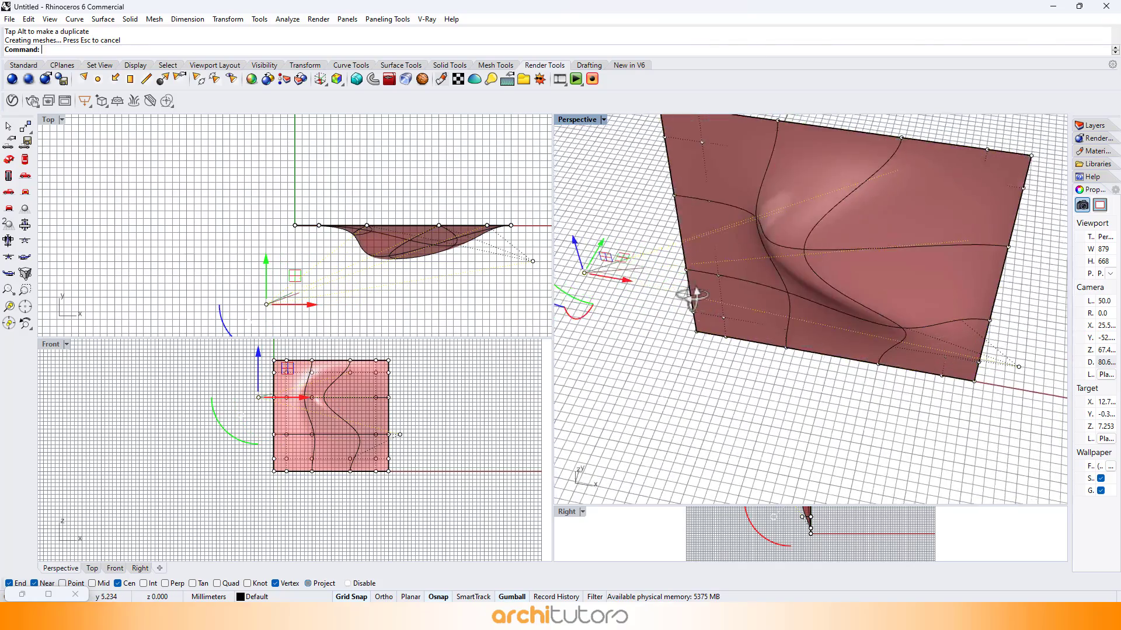
{"action": "right_click_drag", "start_coordinate": [676, 290], "coordinate": [756, 338]}
{"action": "left_click_drag", "start_coordinate": [664, 431], "coordinate": [670, 448]}
{"action": "right_click_drag", "start_coordinate": [780, 388], "coordinate": [905, 293]}
{"action": "right_click_drag", "start_coordinate": [952, 338], "coordinate": [810, 331]}
Push a further control point along Y and X to deepen the S-shaped wave.
{"action": "left_click", "coordinate": [979, 315]}
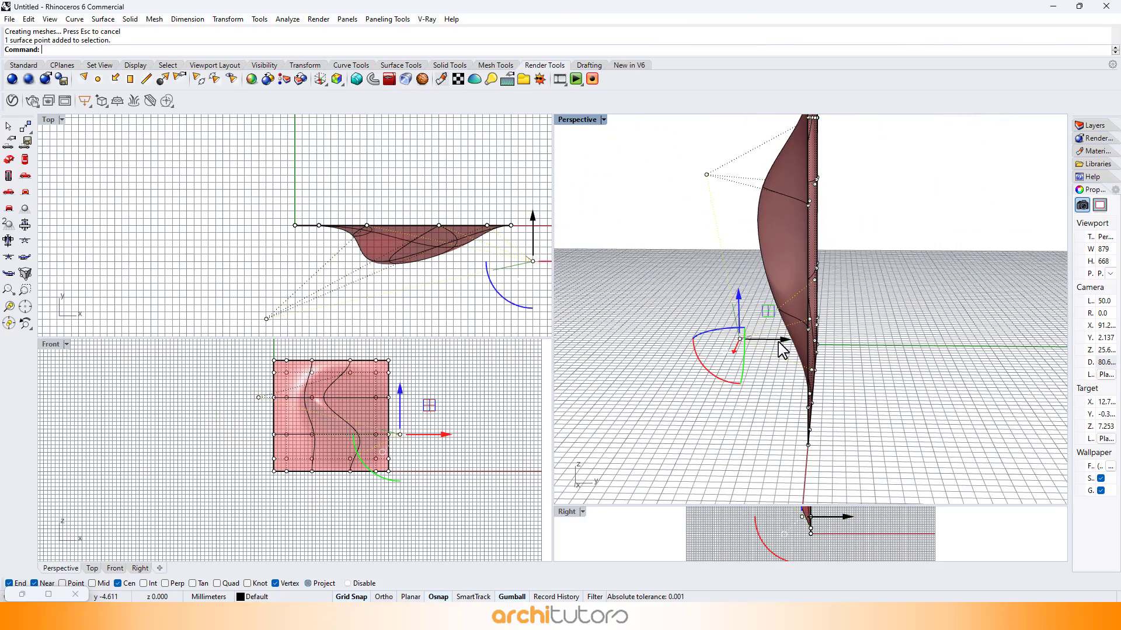
{"action": "left_click_drag", "start_coordinate": [781, 343], "coordinate": [772, 346]}
{"action": "right_click_drag", "start_coordinate": [767, 357], "coordinate": [938, 317]}
{"action": "left_click_drag", "start_coordinate": [938, 318], "coordinate": [1035, 317]}
{"action": "right_click_drag", "start_coordinate": [931, 404], "coordinate": [758, 330]}
{"action": "right_click_drag", "start_coordinate": [803, 390], "coordinate": [774, 397]}
{"action": "scroll", "coordinate": [684, 268], "scroll_direction": "up", "scroll_amount": 4}
{"action": "mouse_move", "coordinate": [707, 286]}
{"action": "right_mouse_down"}
{"action": "mouse_move", "coordinate": [688, 283]}
{"action": "mouse_move", "coordinate": [695, 293]}
{"action": "right_mouse_up"}
{"action": "scroll", "coordinate": [728, 263], "scroll_direction": "down", "scroll_amount": 4}
{"action": "right_click_drag", "start_coordinate": [730, 249], "coordinate": [850, 324]}
Move one more control point slightly to refine the wave.
{"action": "left_click", "coordinate": [576, 287]}
{"action": "left_click_drag", "start_coordinate": [576, 257], "coordinate": [580, 246]}
{"action": "right_click_drag", "start_coordinate": [943, 283], "coordinate": [916, 315]}
{"action": "right_click_drag", "start_coordinate": [990, 306], "coordinate": [928, 318]}
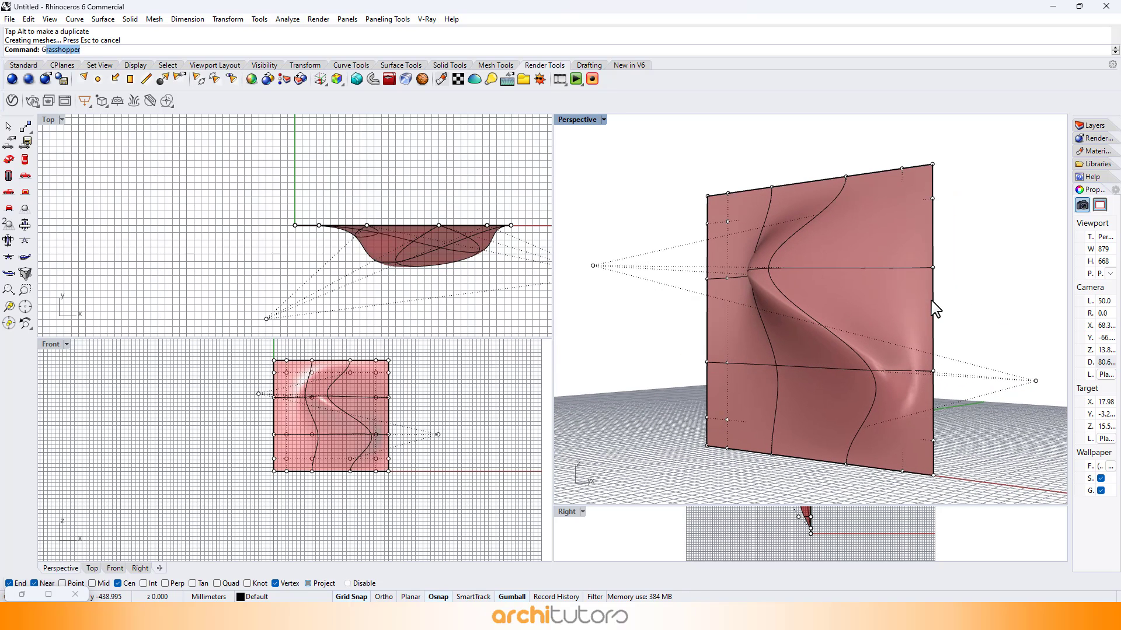
Add a Contour component in Grasshopper and wire the Srf surface into its S input.
{"action": "type", "text": "G"}
{"action": "key", "text": "Return"}
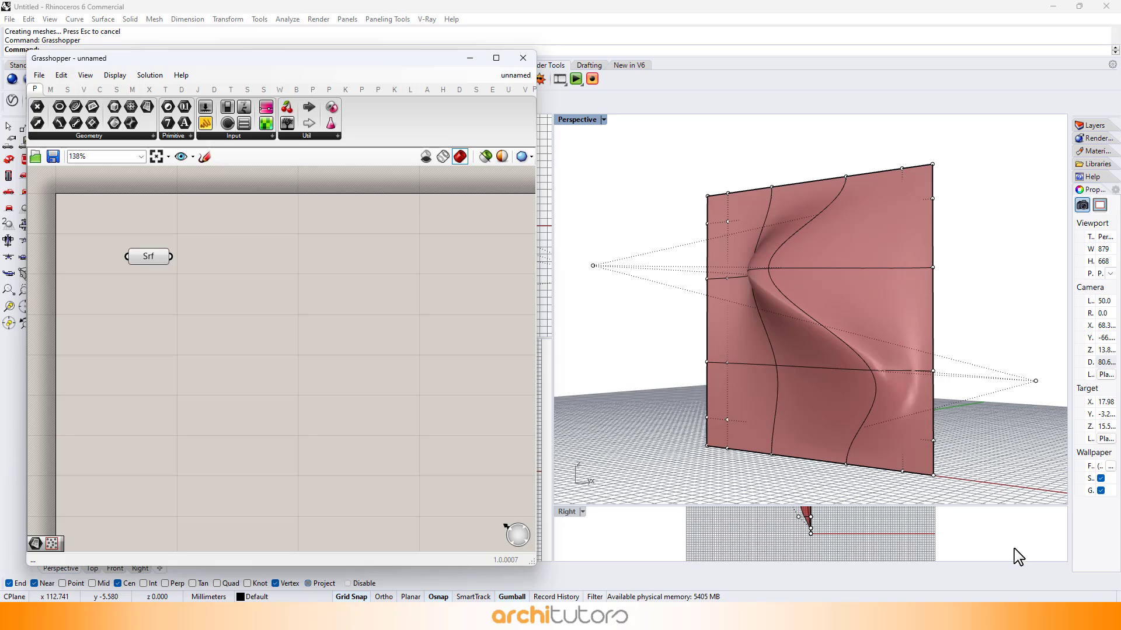
{"action": "scroll", "coordinate": [196, 267], "scroll_direction": "up", "scroll_amount": 2}
{"action": "right_click_drag", "start_coordinate": [195, 267], "coordinate": [236, 245]}
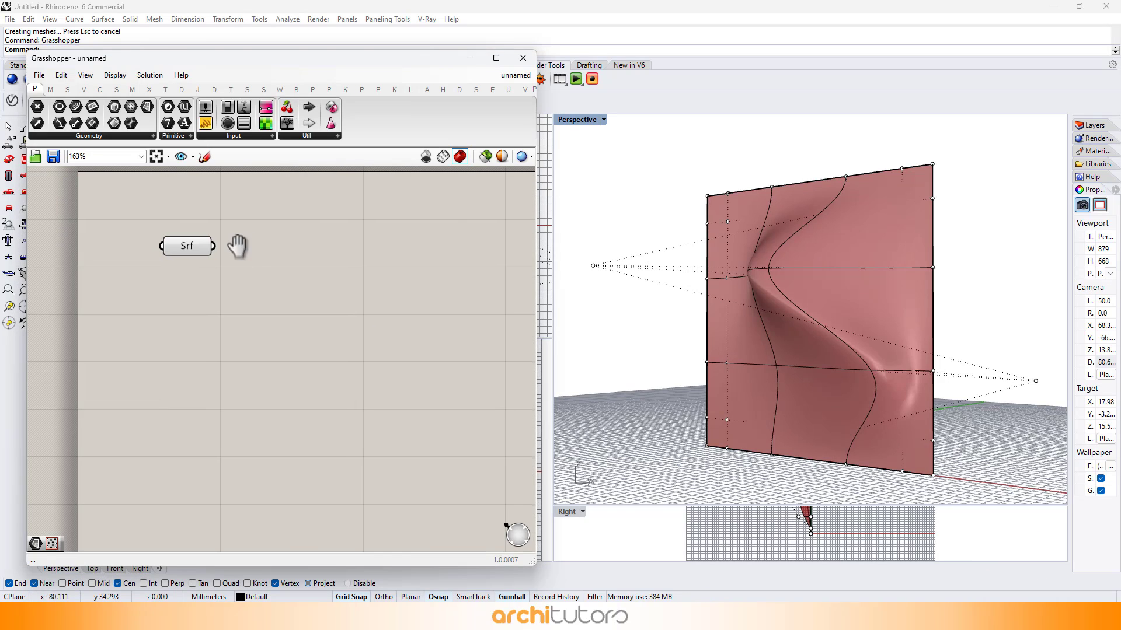
{"action": "double_click", "coordinate": [248, 271]}
{"action": "type", "text": "con"}
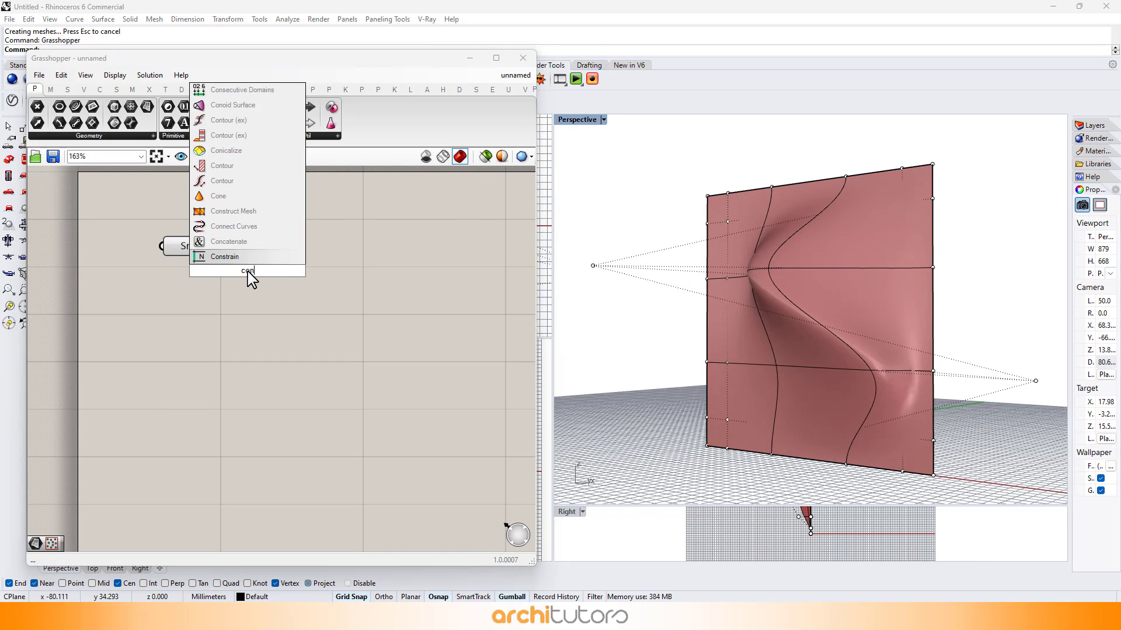
{"action": "type", "text": "tou"}
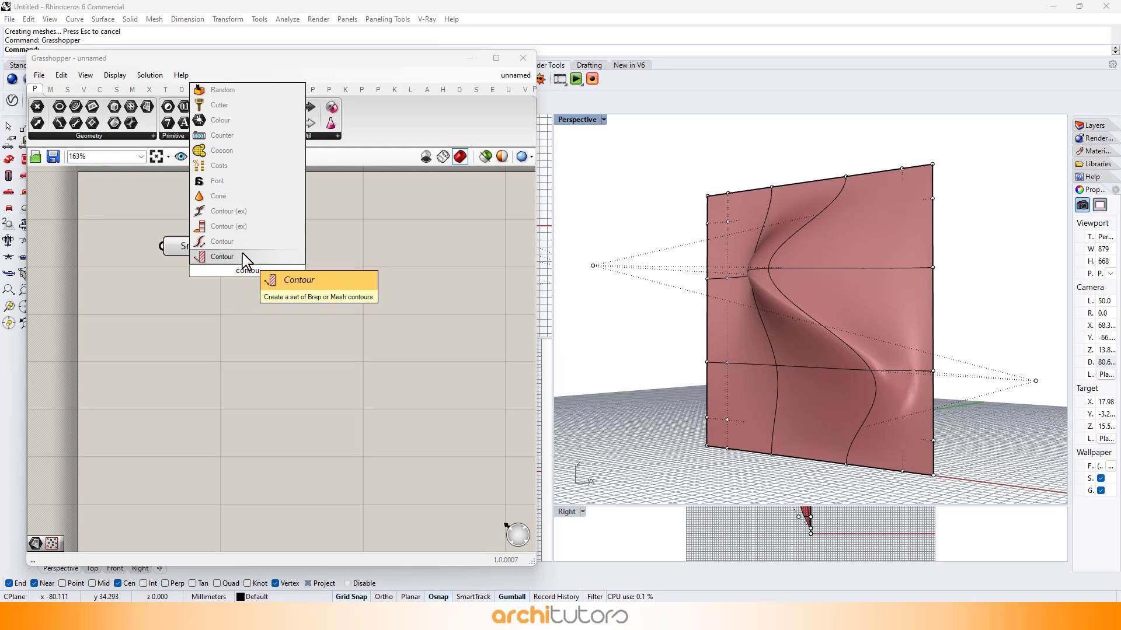
{"action": "left_click", "coordinate": [243, 257]}
{"action": "left_click_drag", "start_coordinate": [245, 267], "coordinate": [299, 275]}
{"action": "left_click", "coordinate": [362, 283]}
{"action": "left_click", "coordinate": [218, 287]}
Feed a Unit Z vector into N and a Number Slider of 4 into D.
{"action": "double_click", "coordinate": [167, 300]}
{"action": "type", "text": "z"}
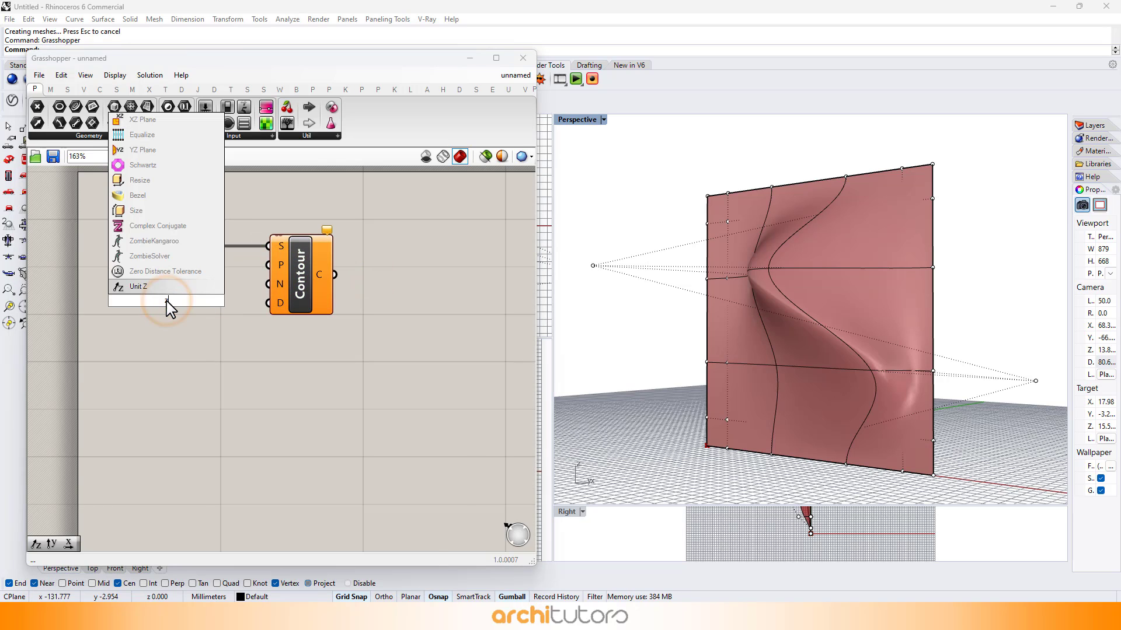
{"action": "left_click", "coordinate": [153, 287]}
{"action": "left_click_drag", "start_coordinate": [198, 300], "coordinate": [268, 295]}
{"action": "left_click_drag", "start_coordinate": [184, 303], "coordinate": [188, 295]}
{"action": "double_click", "coordinate": [149, 344]}
{"action": "type", "text": "4"}
{"action": "key", "text": "Return"}
{"action": "left_click_drag", "start_coordinate": [241, 338], "coordinate": [321, 289]}
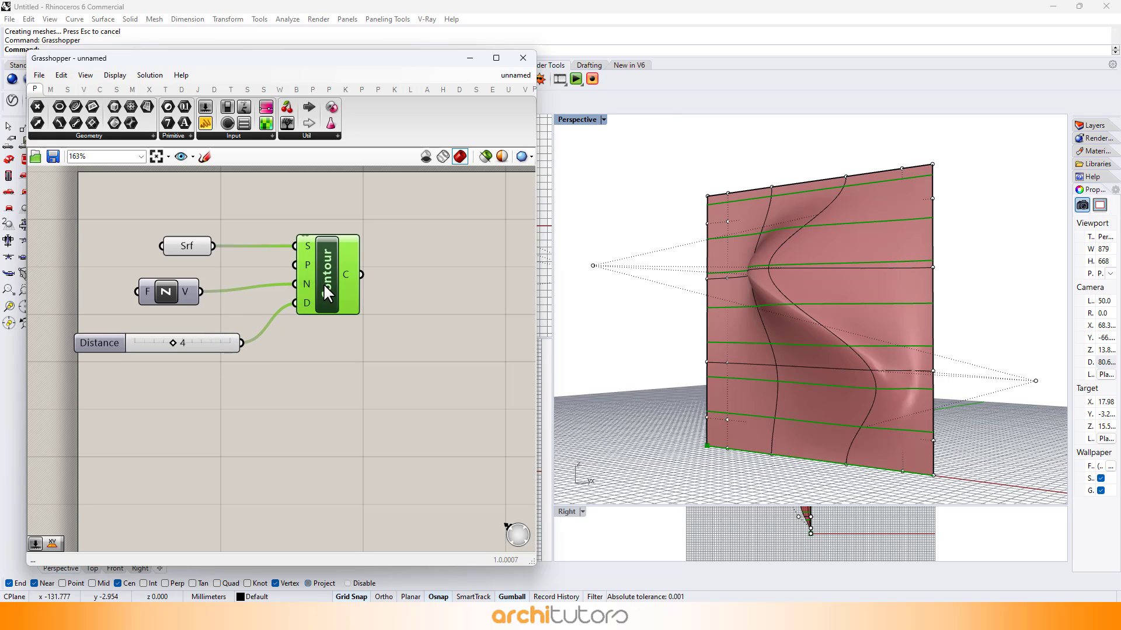
Try a smaller contour spacing near 1, then delete the original Distance slider.
{"action": "left_click", "coordinate": [242, 201]}
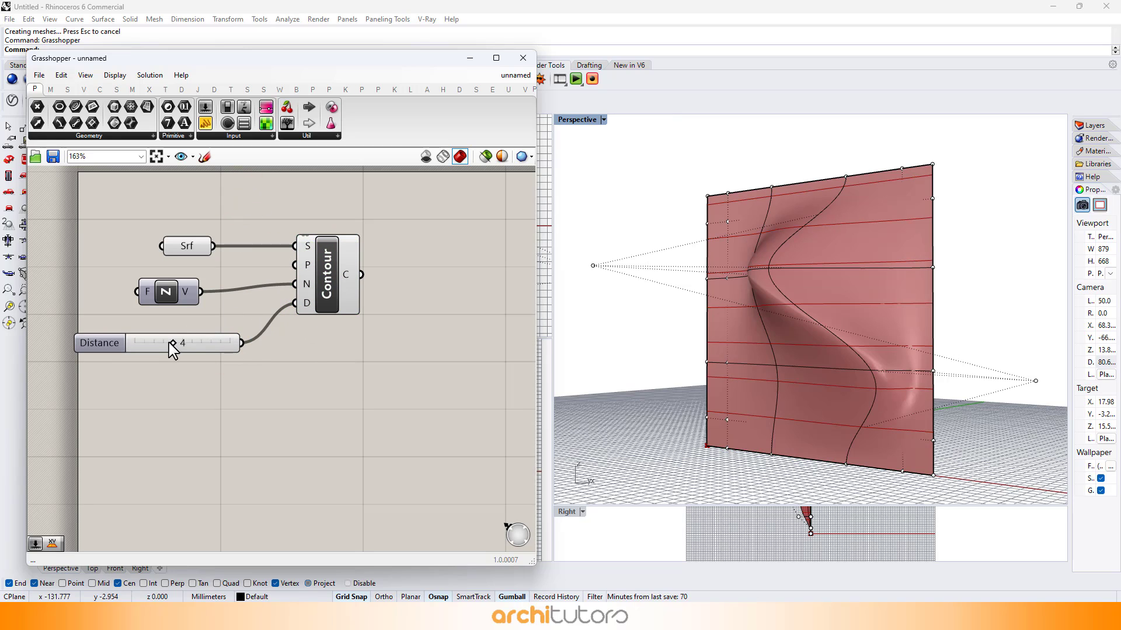
{"action": "mouse_move", "coordinate": [167, 345]}
{"action": "left_mouse_down"}
{"action": "mouse_move", "coordinate": [140, 337]}
{"action": "mouse_move", "coordinate": [188, 344]}
{"action": "mouse_move", "coordinate": [149, 340]}
{"action": "mouse_move", "coordinate": [164, 340]}
{"action": "left_mouse_up"}
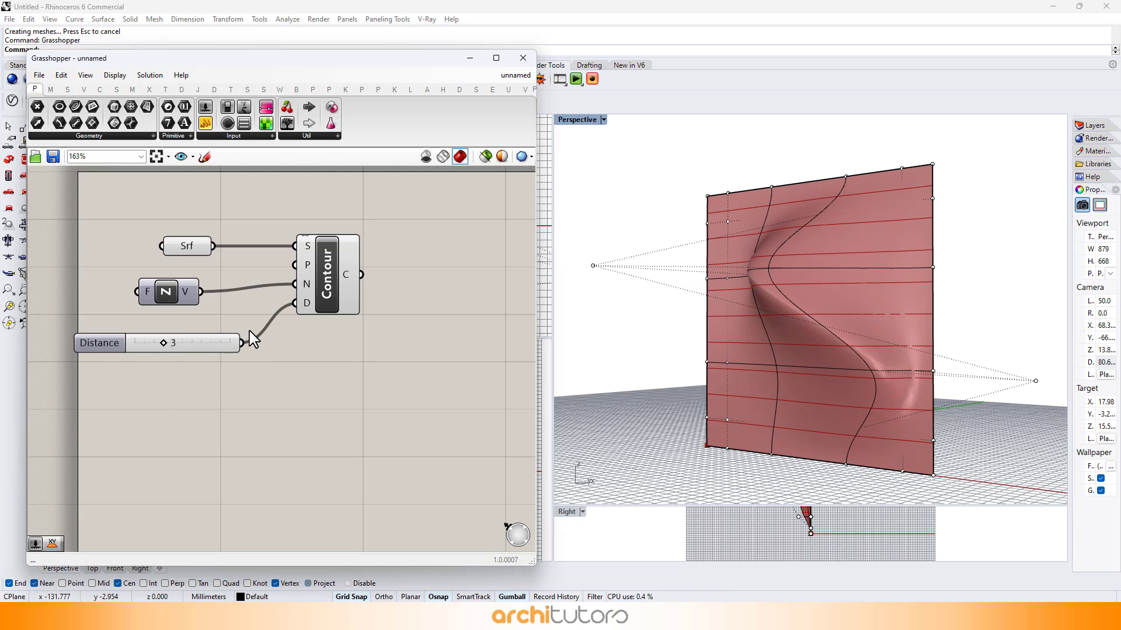
{"action": "left_click", "coordinate": [166, 354]}
{"action": "key", "text": "Delete"}
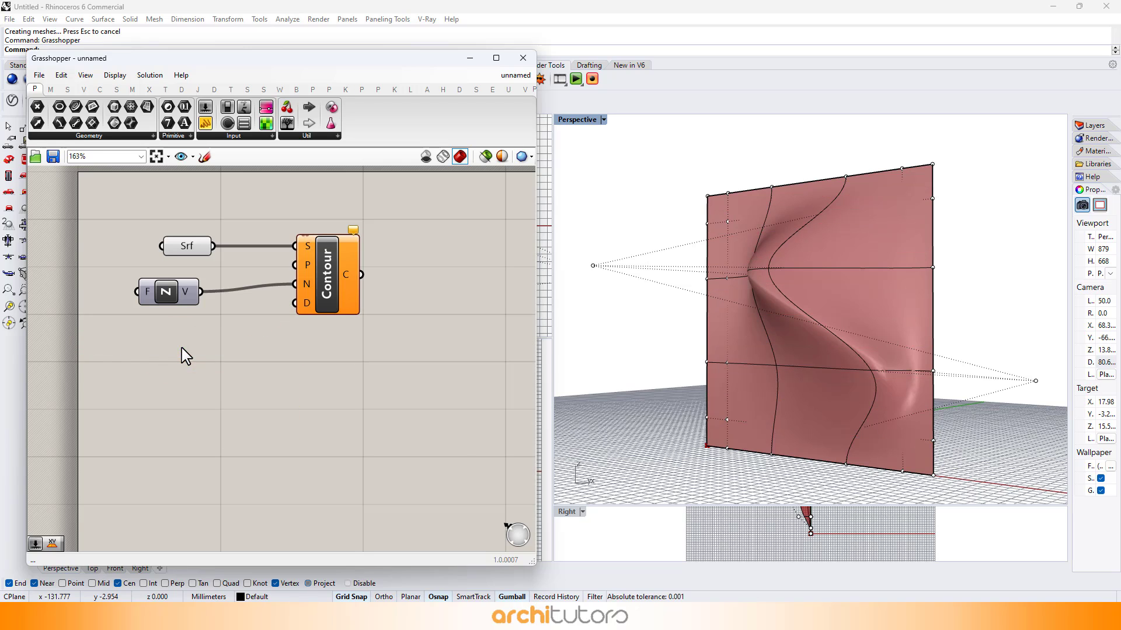
Create replacement number sliders, discarding one at 1.5 and keeping one at 1.25.
{"action": "double_click", "coordinate": [134, 349]}
{"action": "type", "text": "1.5"}
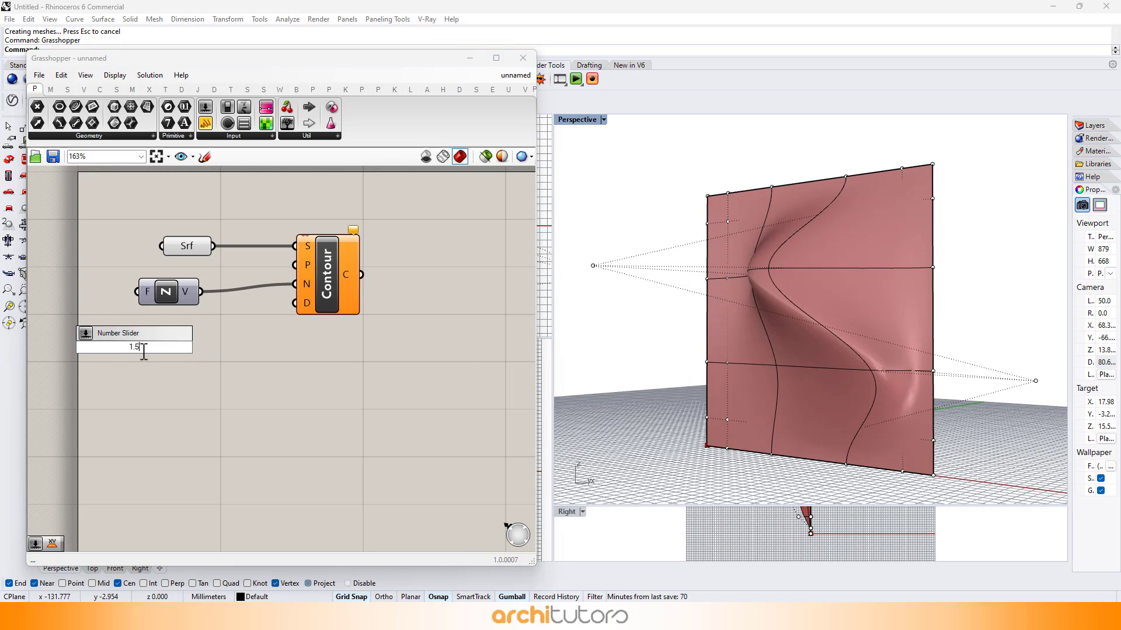
{"action": "key", "text": "Return"}
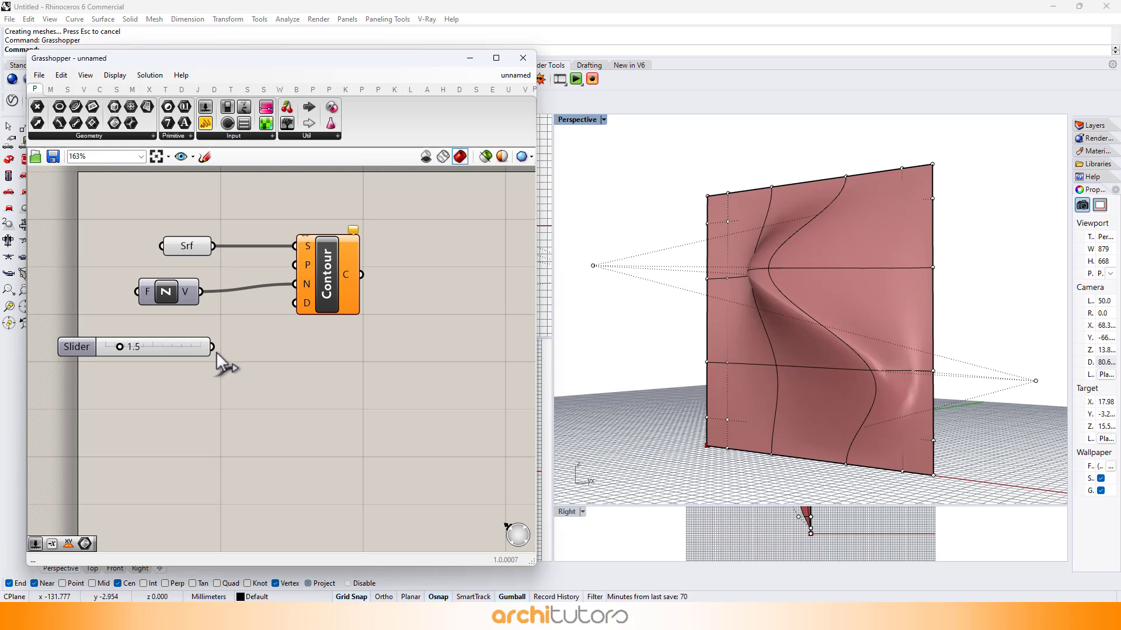
{"action": "left_click", "coordinate": [140, 347]}
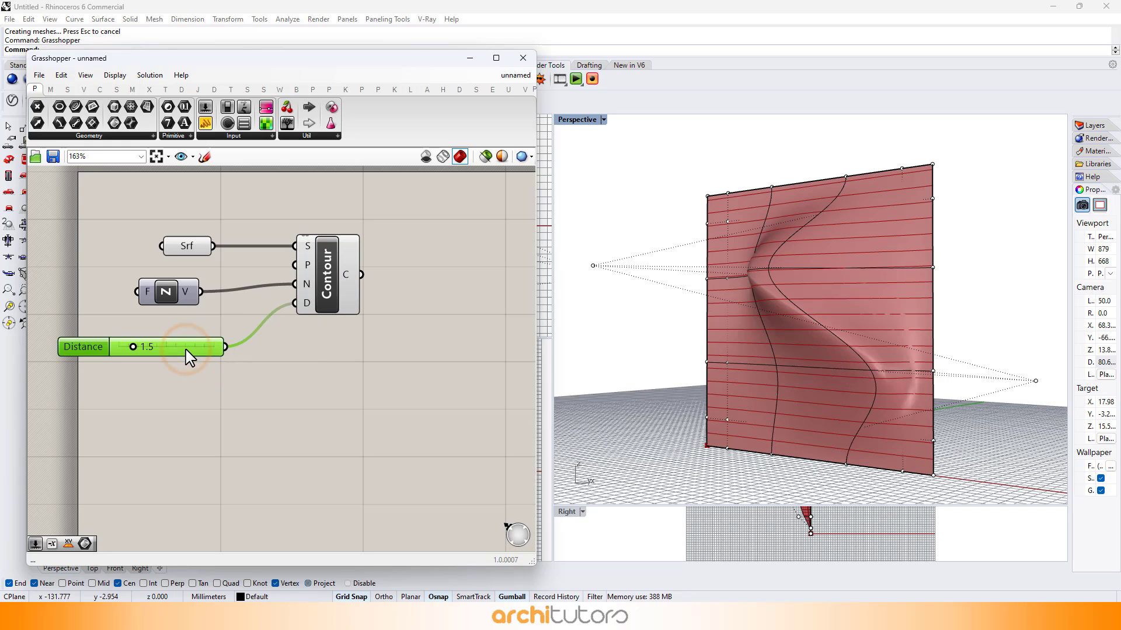
{"action": "key", "text": "Delete"}
{"action": "double_click", "coordinate": [136, 339]}
{"action": "type", "text": "1.25"}
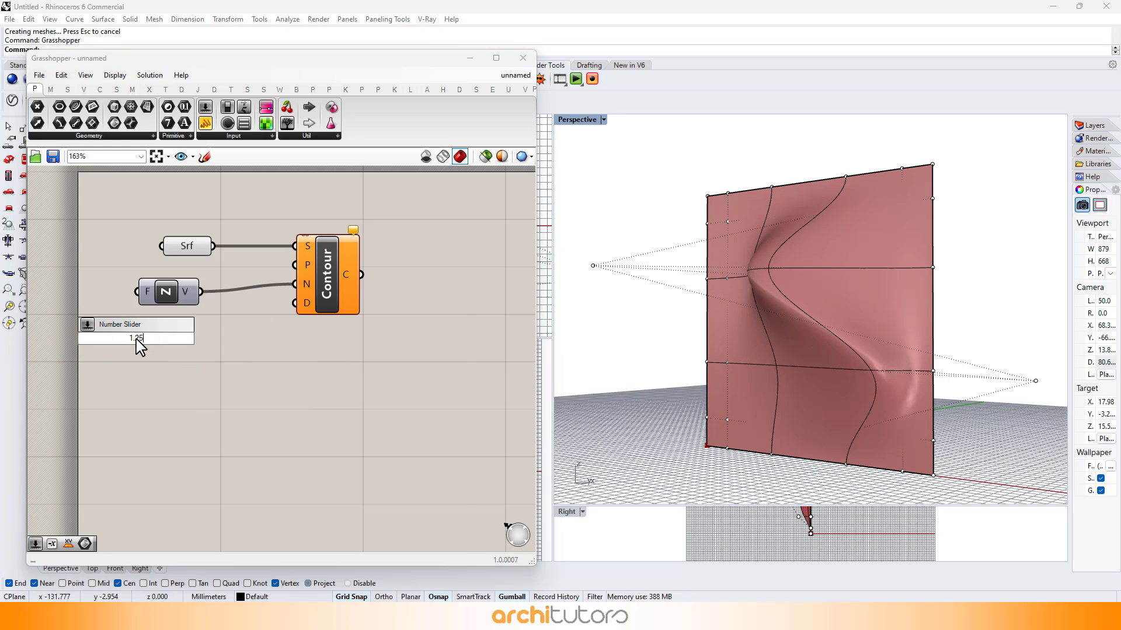
{"action": "key", "text": "Return"}
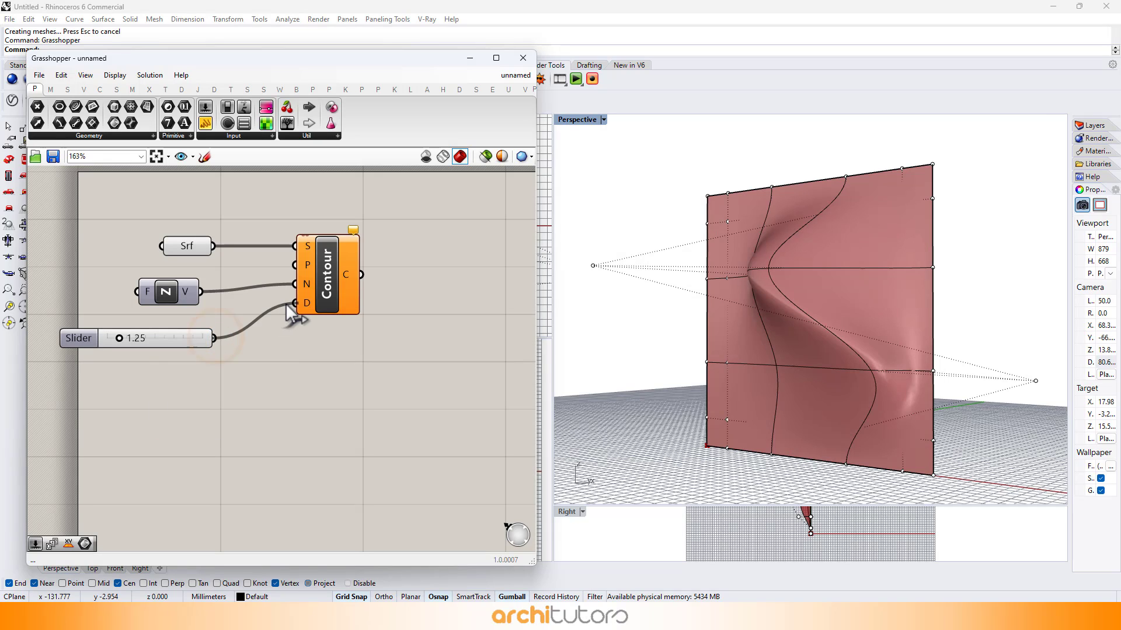
Wire the new slider into Contour's D input and fine-tune it to 1.43.
{"action": "left_click_drag", "start_coordinate": [286, 304], "coordinate": [283, 310]}
{"action": "mouse_move", "coordinate": [131, 341]}
{"action": "left_mouse_down"}
{"action": "mouse_move", "coordinate": [120, 339]}
{"action": "mouse_move", "coordinate": [134, 341]}
{"action": "left_mouse_up"}
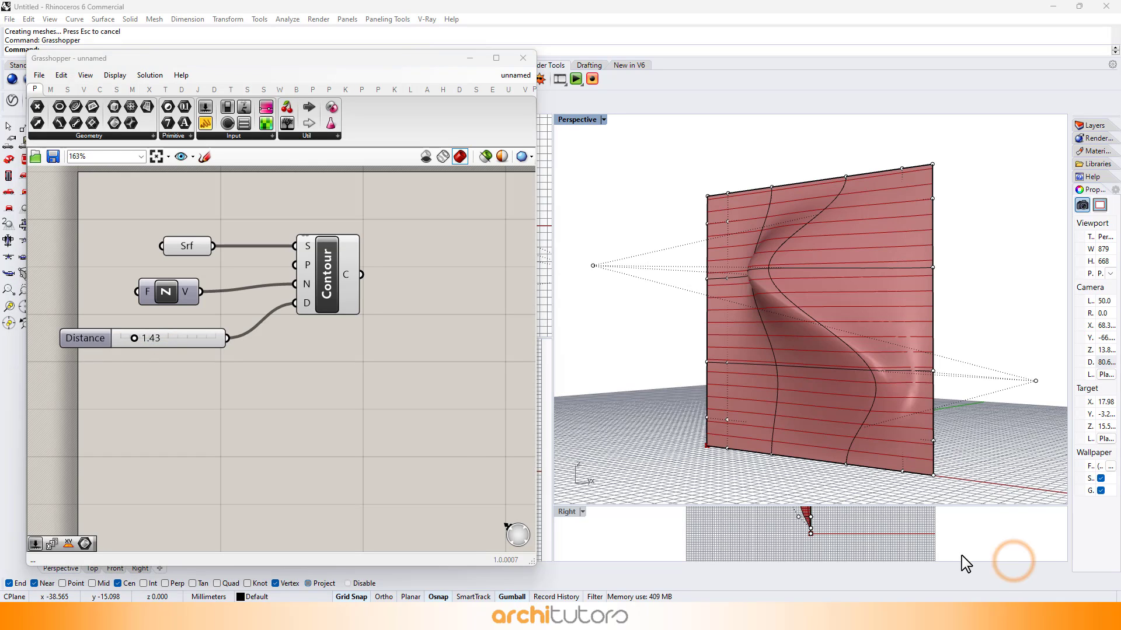
{"action": "right_click_drag", "start_coordinate": [460, 351], "coordinate": [316, 324]}
Add a Ruled Surface component with the contour curves feeding its A input.
{"action": "double_click", "coordinate": [347, 291]}
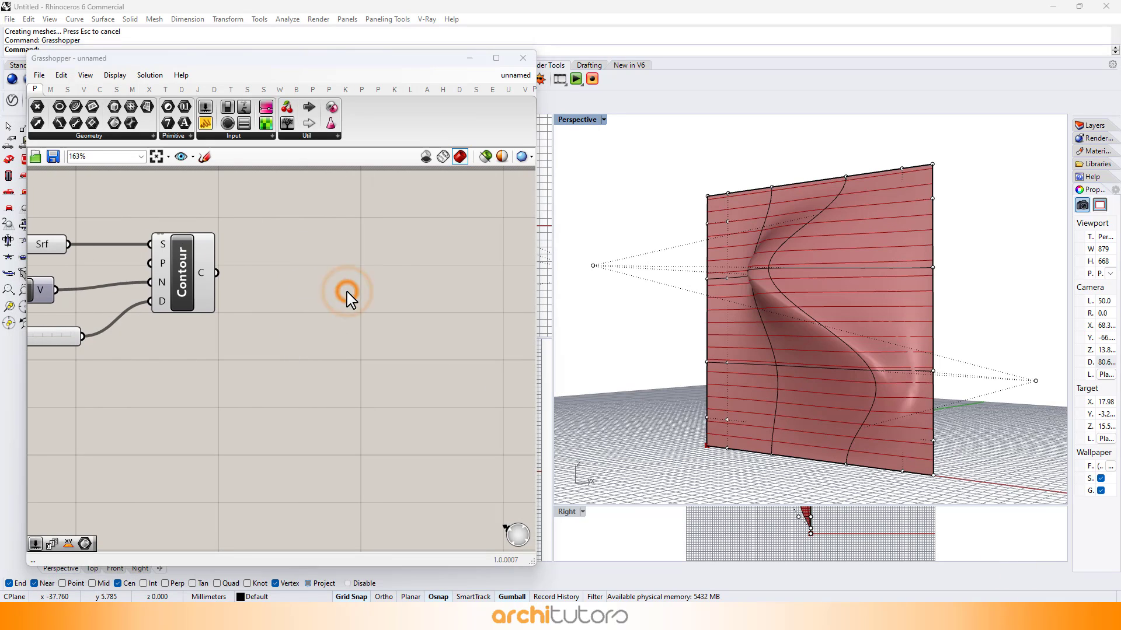
{"action": "type", "text": "rule"}
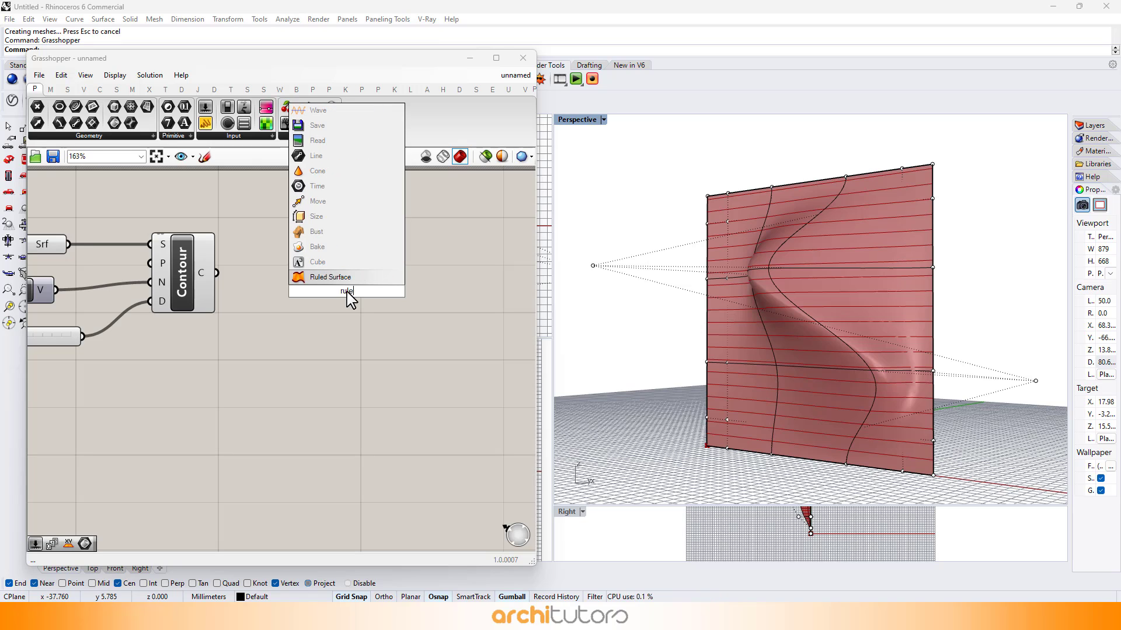
{"action": "left_click", "coordinate": [330, 277]}
{"action": "left_click_drag", "start_coordinate": [218, 272], "coordinate": [315, 278]}
{"action": "left_click_drag", "start_coordinate": [342, 295], "coordinate": [483, 292]}
{"action": "left_click", "coordinate": [380, 325]}
Add a Project component with an XZ Plane wired into its P input.
{"action": "double_click", "coordinate": [316, 366]}
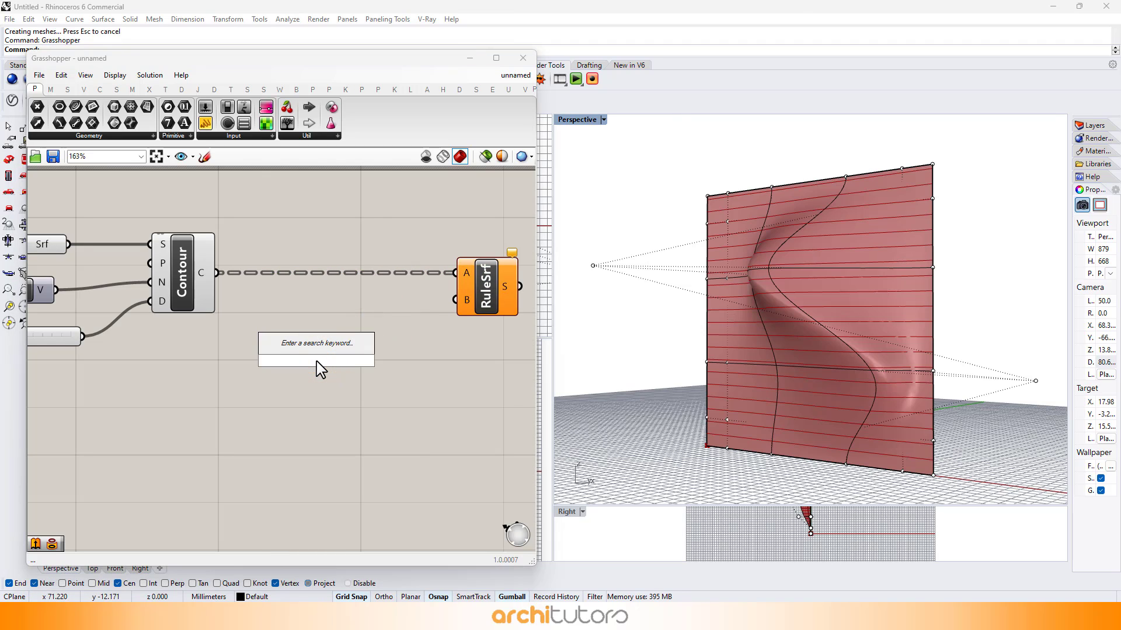
{"action": "type", "text": "proj"}
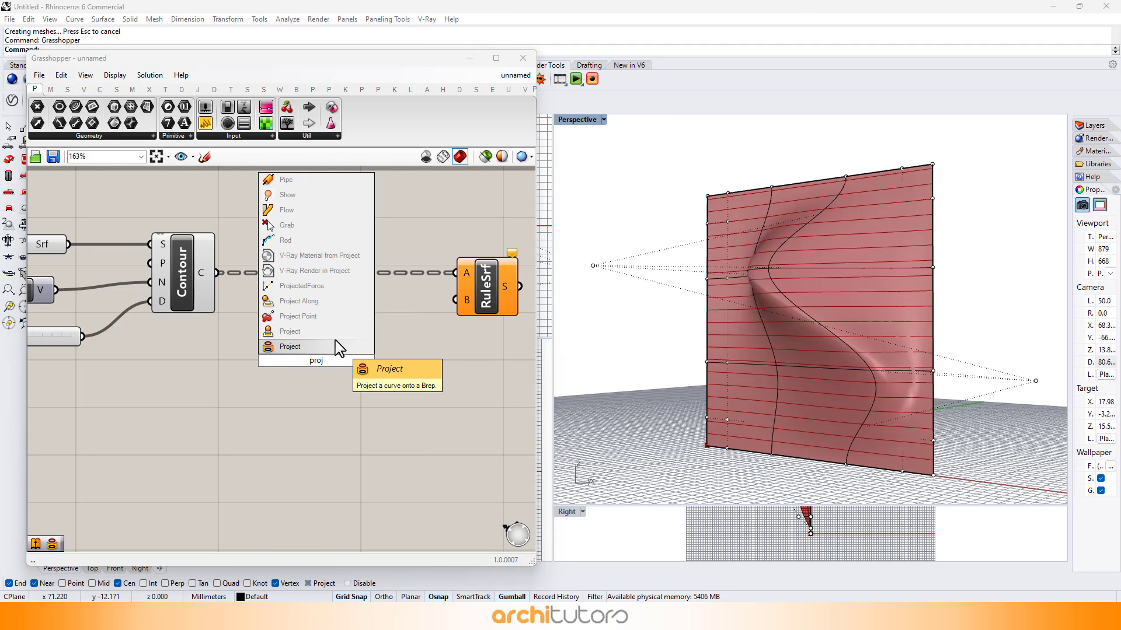
{"action": "left_click", "coordinate": [280, 347]}
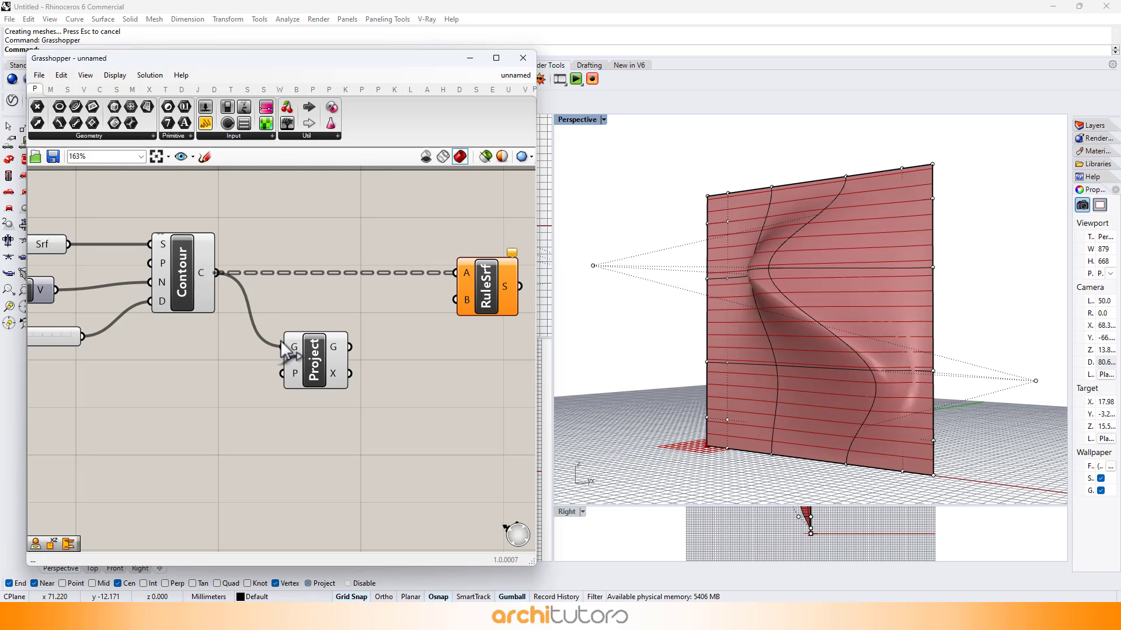
{"action": "double_click", "coordinate": [179, 392]}
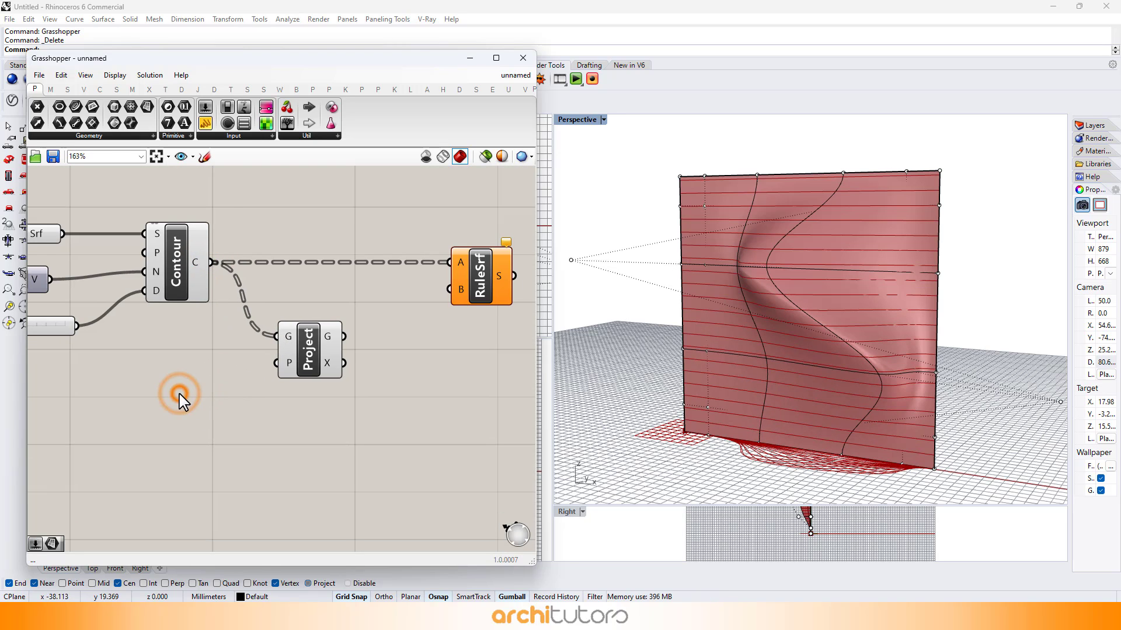
{"action": "type", "text": "xz"}
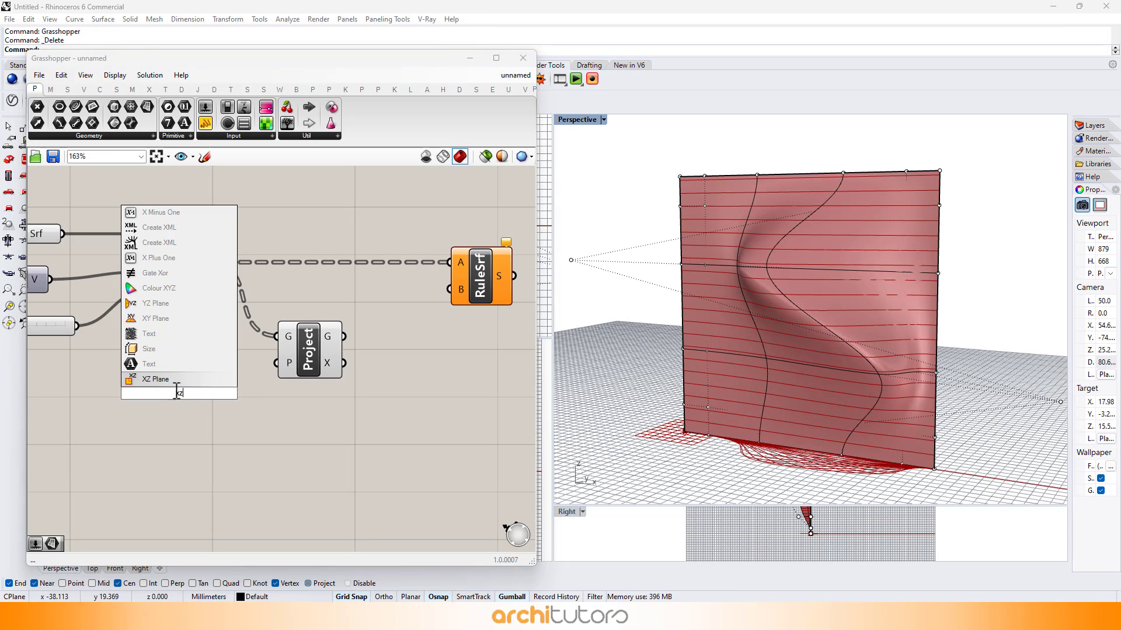
{"action": "left_click", "coordinate": [169, 381]}
{"action": "left_click_drag", "start_coordinate": [214, 394], "coordinate": [281, 370]}
{"action": "right_click_drag", "start_coordinate": [781, 429], "coordinate": [768, 412]}
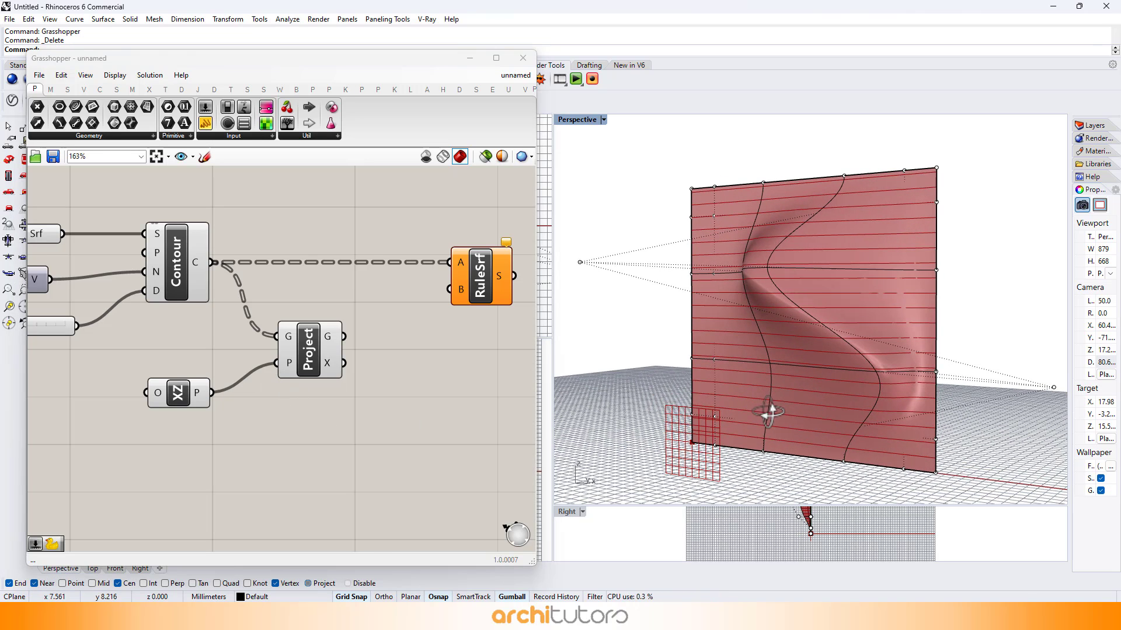
Connect Project's G output, the projected curves, to RuleSrf's B input.
{"action": "left_click", "coordinate": [316, 349]}
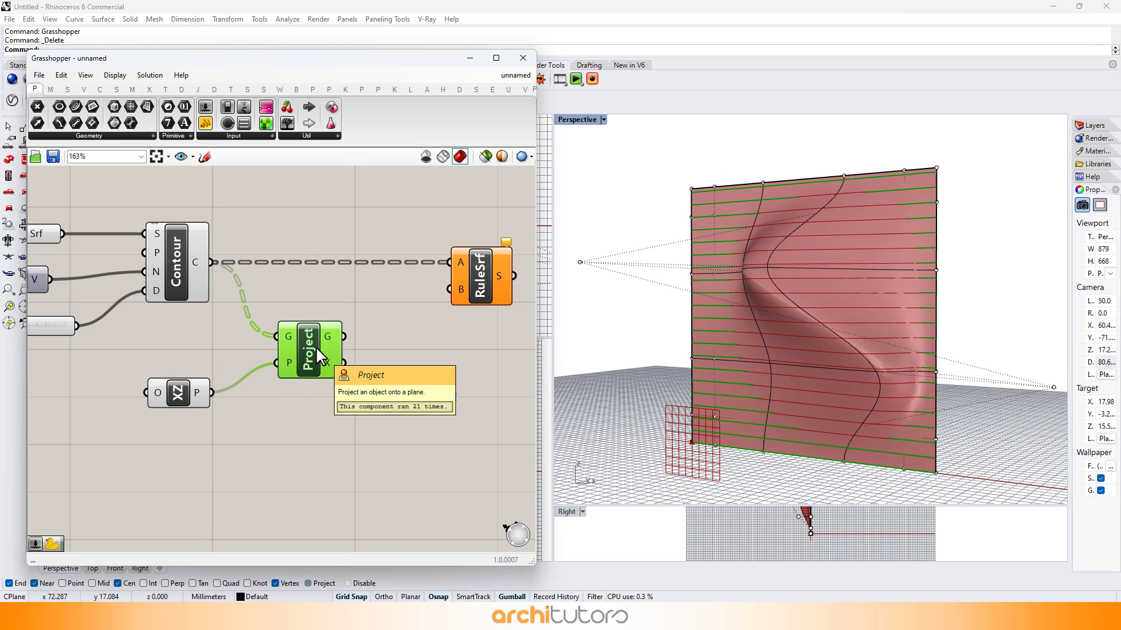
{"action": "left_click_drag", "start_coordinate": [344, 337], "coordinate": [472, 296]}
{"action": "left_click_drag", "start_coordinate": [321, 357], "coordinate": [331, 371]}
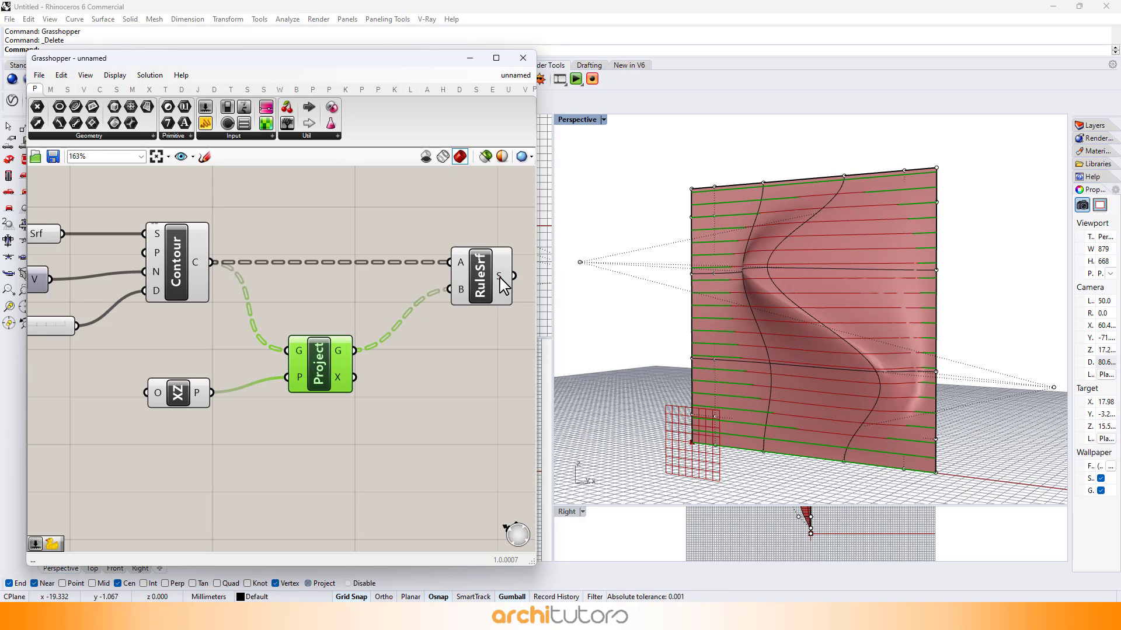
{"action": "left_click", "coordinate": [484, 333]}
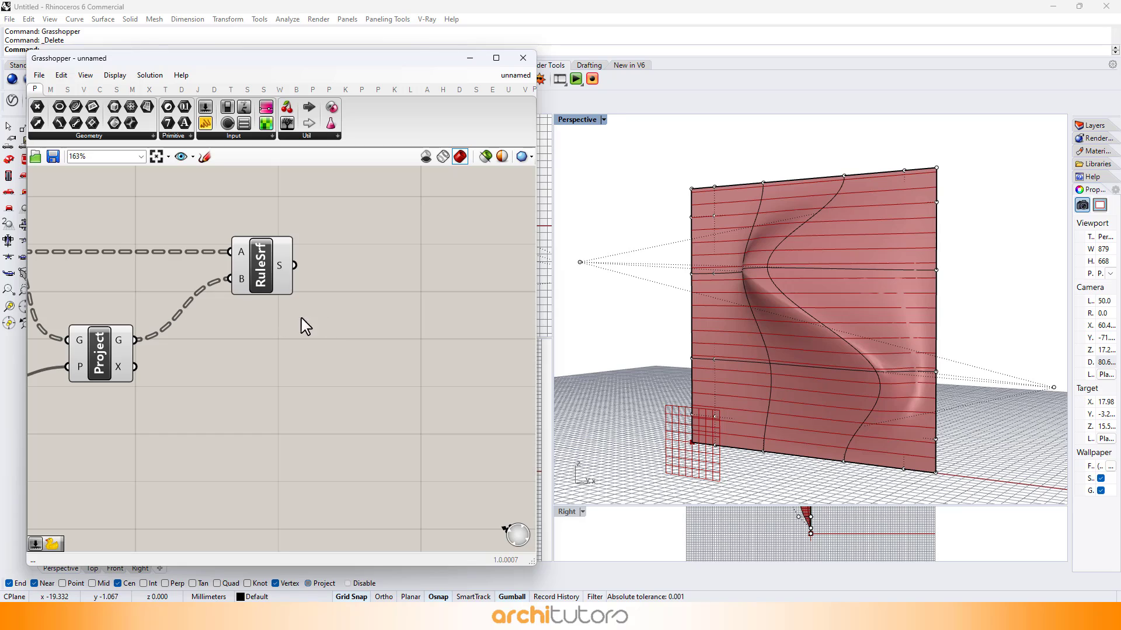
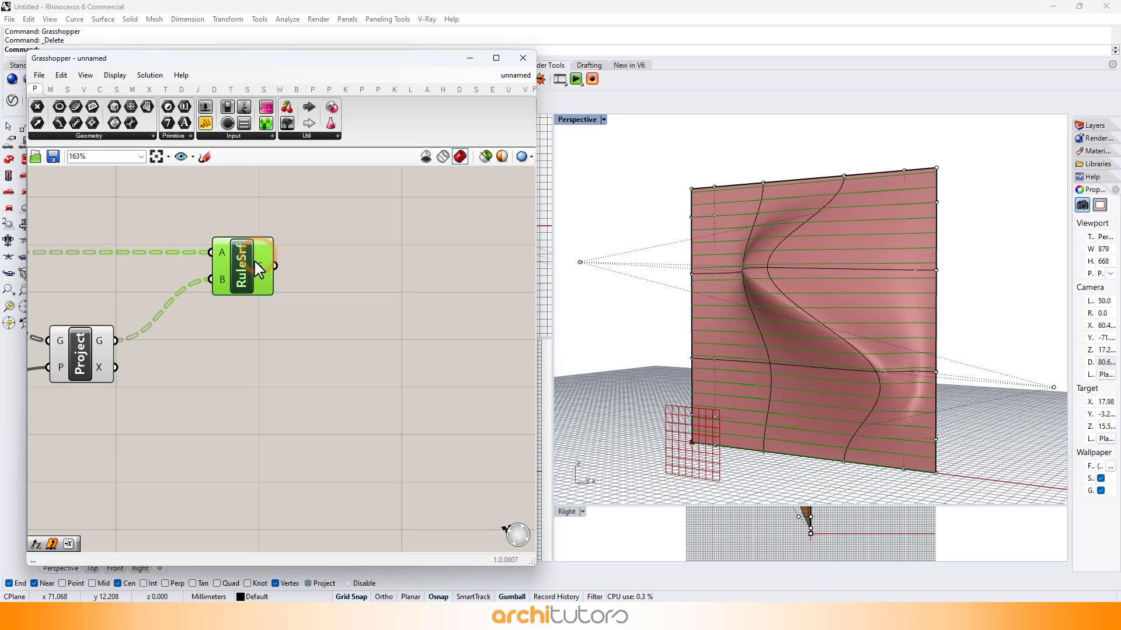
Turn Preview Off for every Grasshopper component except RuleSrf, leaving only the ruled strips visible.
{"action": "middle_click", "coordinate": [255, 262]}
{"action": "left_click", "coordinate": [274, 245]}
{"action": "left_click", "coordinate": [375, 315]}
{"action": "right_click_drag", "start_coordinate": [194, 273], "coordinate": [429, 291]}
{"action": "scroll", "coordinate": [455, 289], "scroll_direction": "down", "scroll_amount": 5}
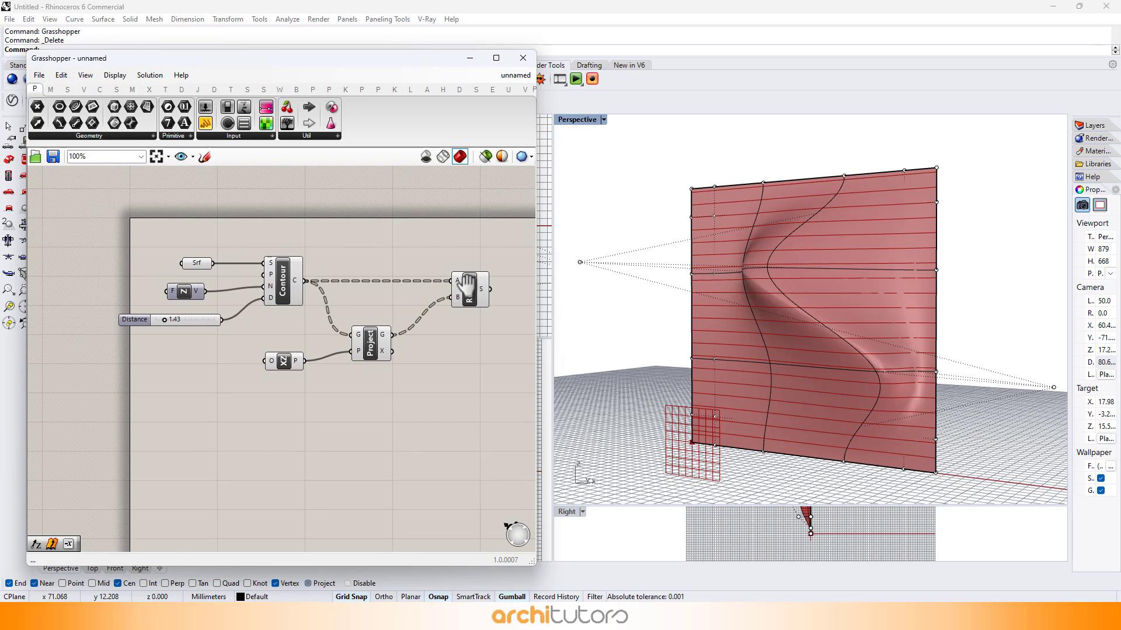
{"action": "left_click_drag", "start_coordinate": [395, 228], "coordinate": [203, 380]}
{"action": "middle_click", "coordinate": [211, 376]}
{"action": "left_click", "coordinate": [251, 338]}
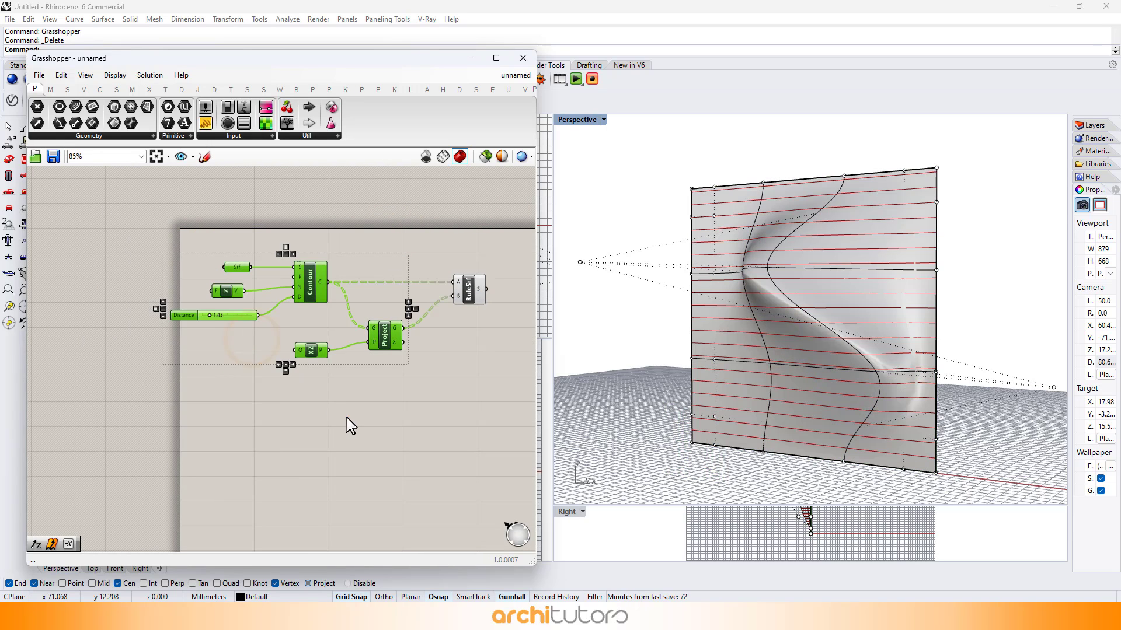
{"action": "left_click", "coordinate": [346, 417]}
Set the Perspective view to Wireframe and orbit around the wall to inspect the ruled strips.
{"action": "left_click", "coordinate": [604, 120]}
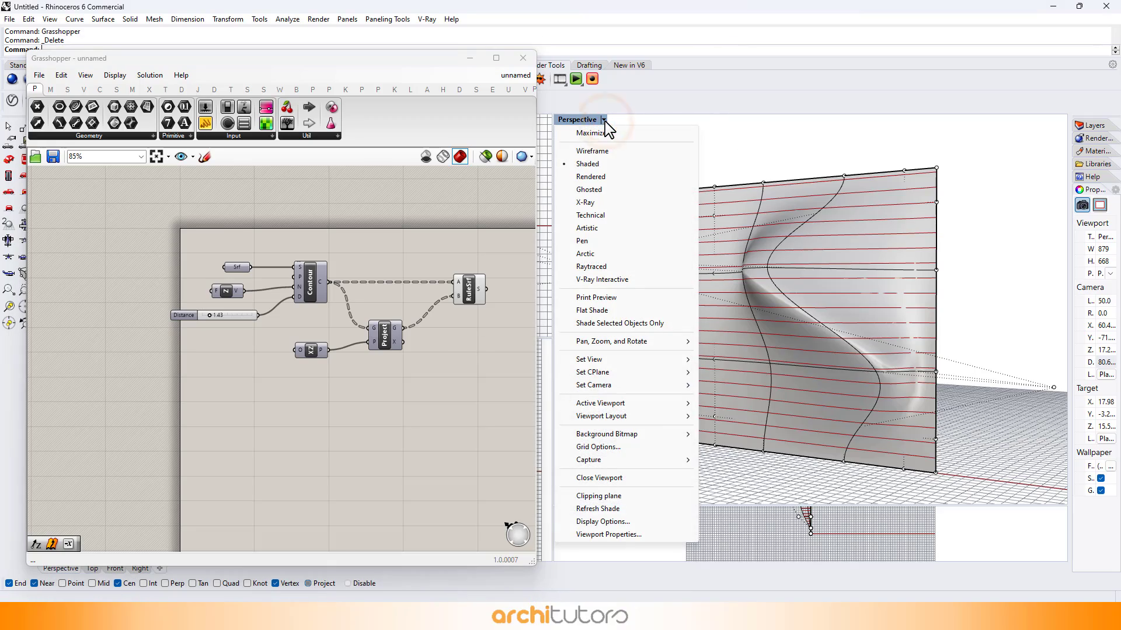
{"action": "left_click", "coordinate": [590, 151]}
{"action": "right_click_drag", "start_coordinate": [820, 273], "coordinate": [797, 343]}
{"action": "right_click_drag", "start_coordinate": [832, 271], "coordinate": [770, 224]}
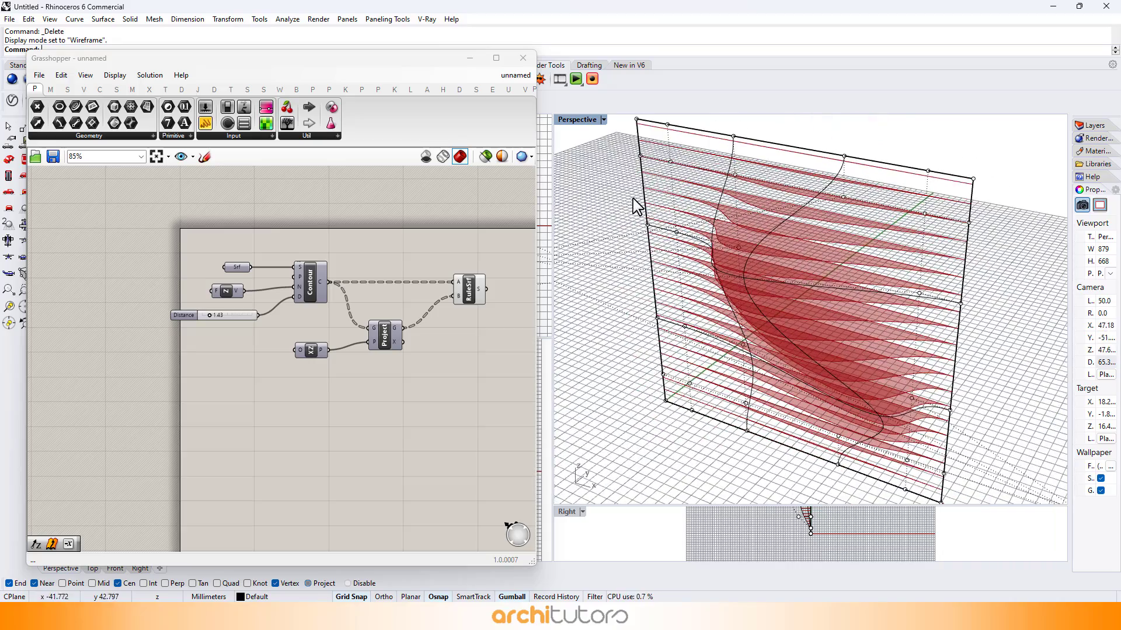
{"action": "right_click_drag", "start_coordinate": [642, 199], "coordinate": [791, 288]}
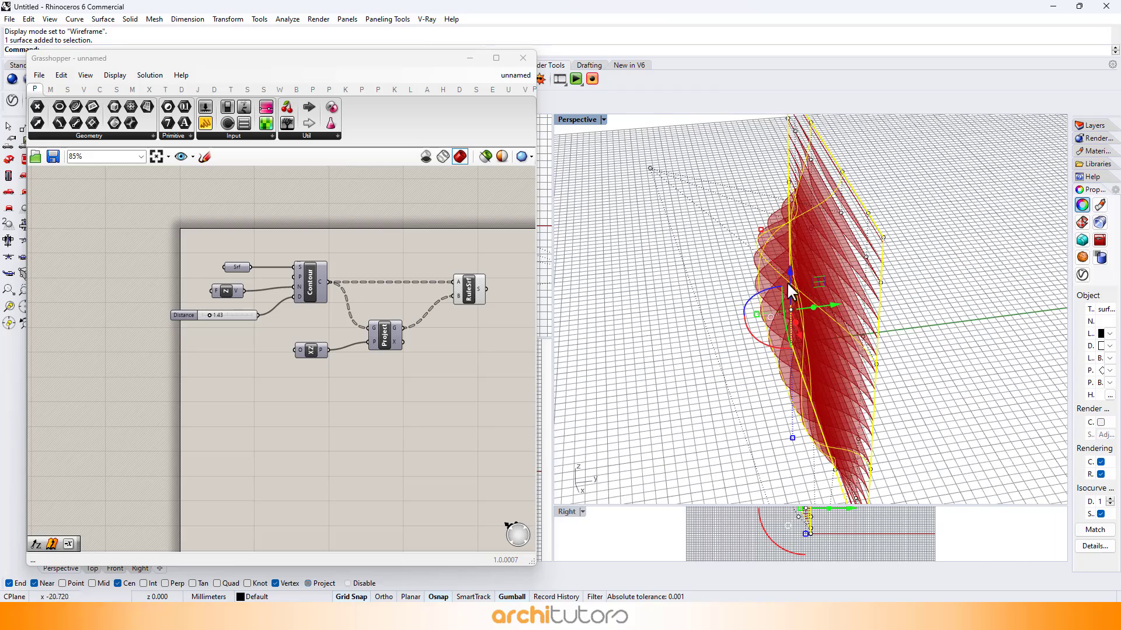
{"action": "right_click_drag", "start_coordinate": [884, 363], "coordinate": [806, 269]}
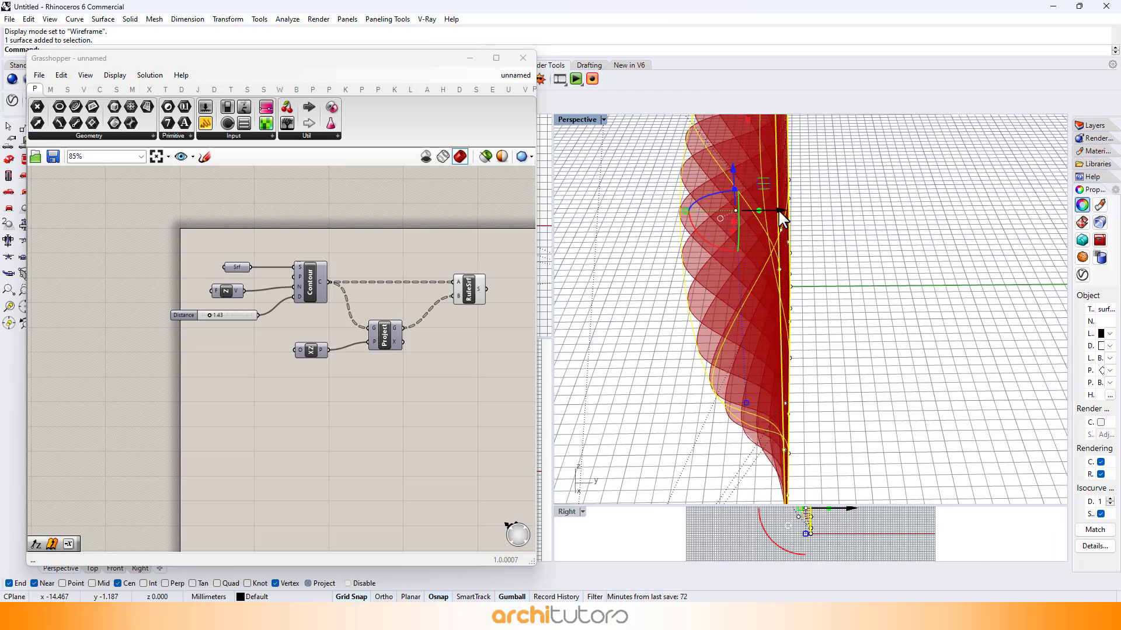
{"action": "right_click_drag", "start_coordinate": [771, 215], "coordinate": [636, 418]}
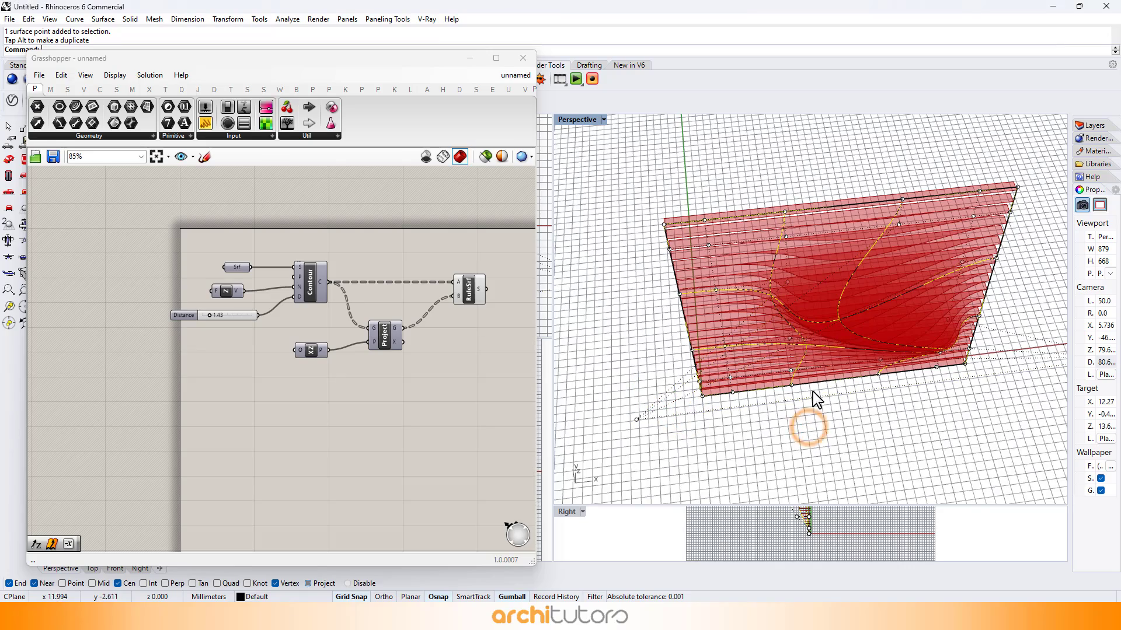
Select a lower-left control point of the wall and move it to reshape the bulge.
{"action": "right_click_drag", "start_coordinate": [815, 398], "coordinate": [670, 357]}
{"action": "left_click", "coordinate": [677, 413]}
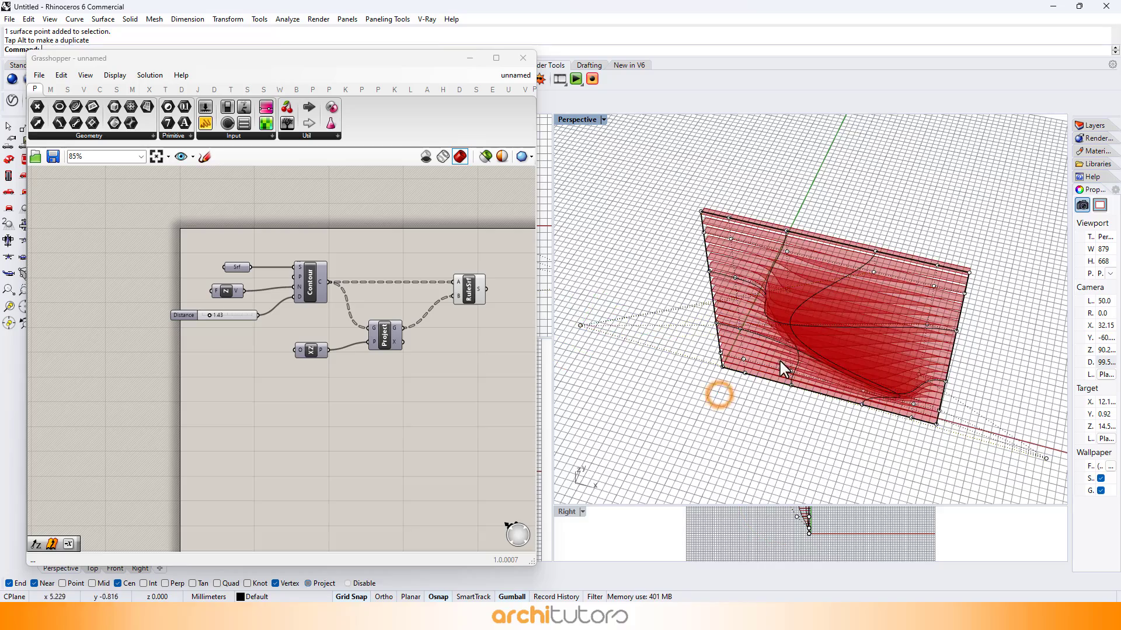
{"action": "scroll", "coordinate": [796, 313], "scroll_direction": "up", "scroll_amount": 4}
{"action": "right_click_drag", "start_coordinate": [780, 216], "coordinate": [733, 357]}
{"action": "left_click", "coordinate": [824, 344]}
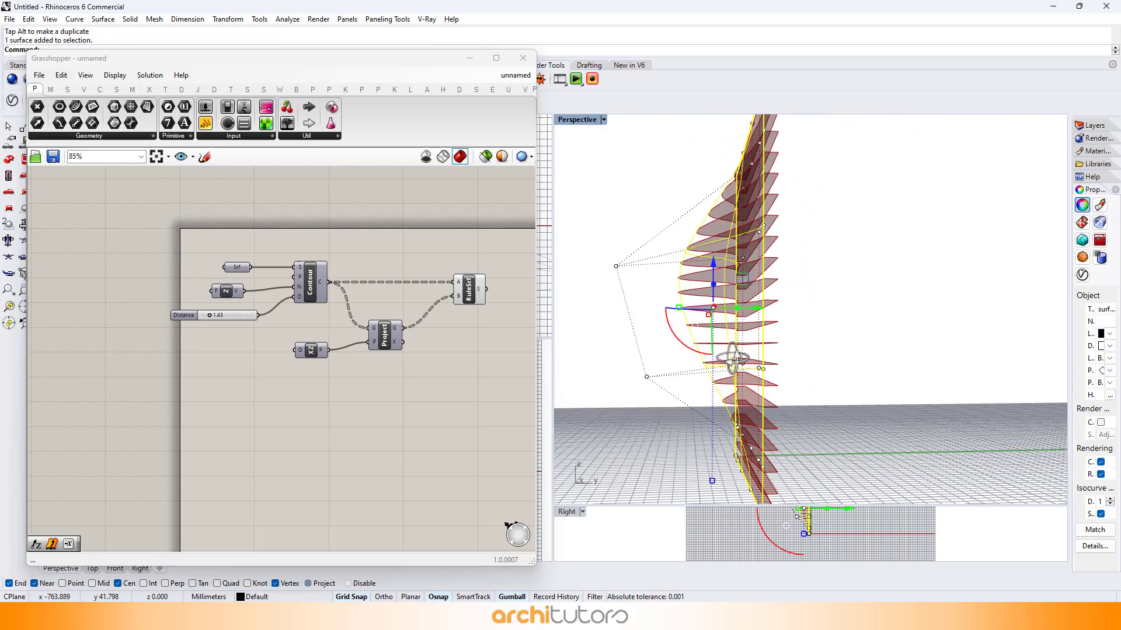
{"action": "left_click", "coordinate": [648, 377]}
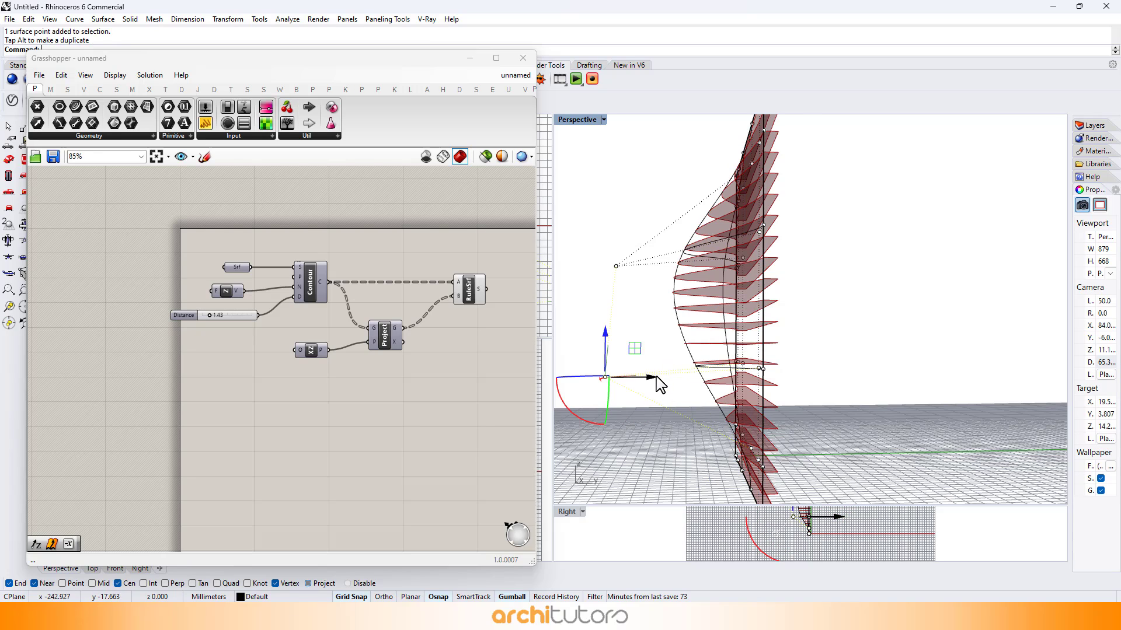
{"action": "right_click_drag", "start_coordinate": [824, 360], "coordinate": [972, 344]}
{"action": "right_click_drag", "start_coordinate": [950, 273], "coordinate": [871, 334]}
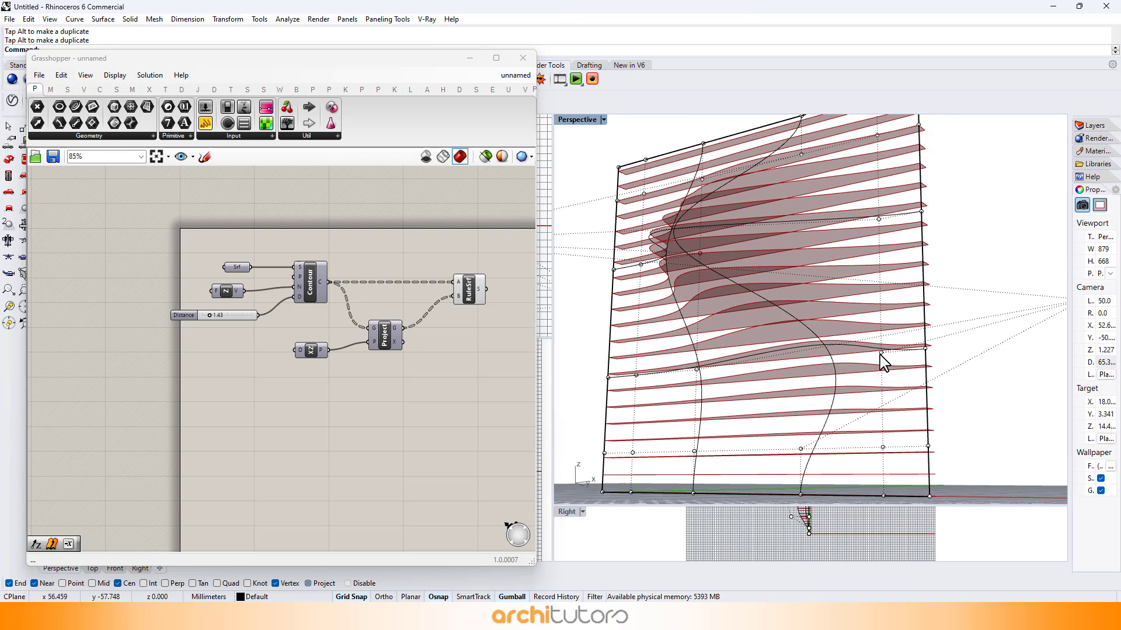
{"action": "left_click_drag", "start_coordinate": [892, 354], "coordinate": [892, 354]}
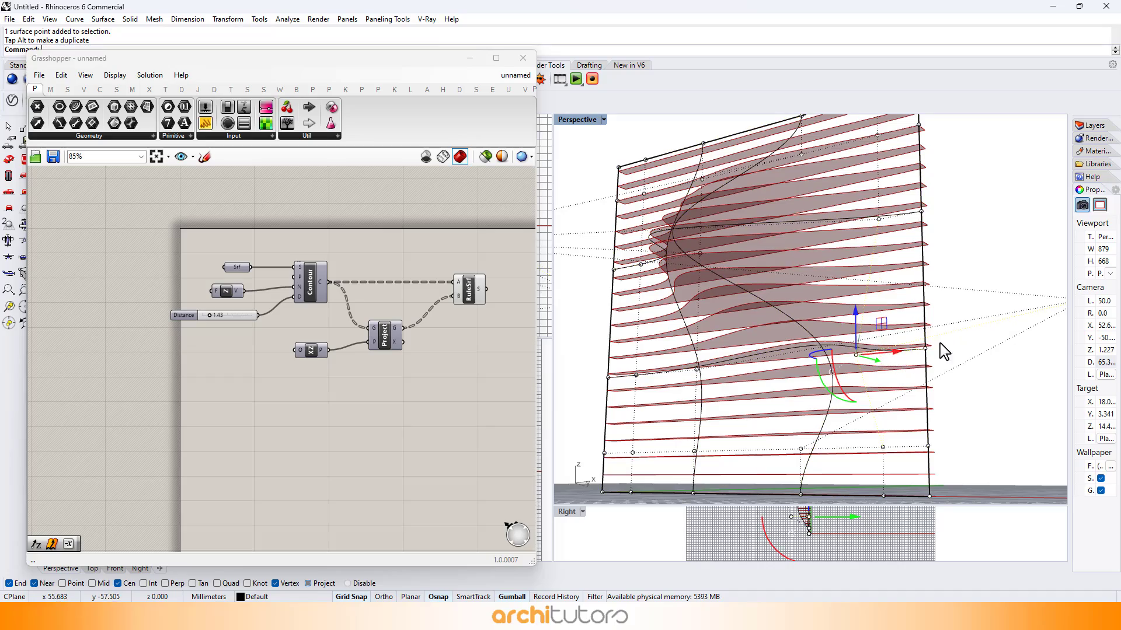
{"action": "mouse_move", "coordinate": [905, 314]}
{"action": "right_mouse_down"}
{"action": "mouse_move", "coordinate": [920, 376]}
{"action": "mouse_move", "coordinate": [903, 358]}
{"action": "mouse_move", "coordinate": [905, 316]}
{"action": "mouse_move", "coordinate": [920, 320]}
{"action": "mouse_move", "coordinate": [909, 305]}
{"action": "mouse_move", "coordinate": [899, 323]}
{"action": "right_mouse_up"}
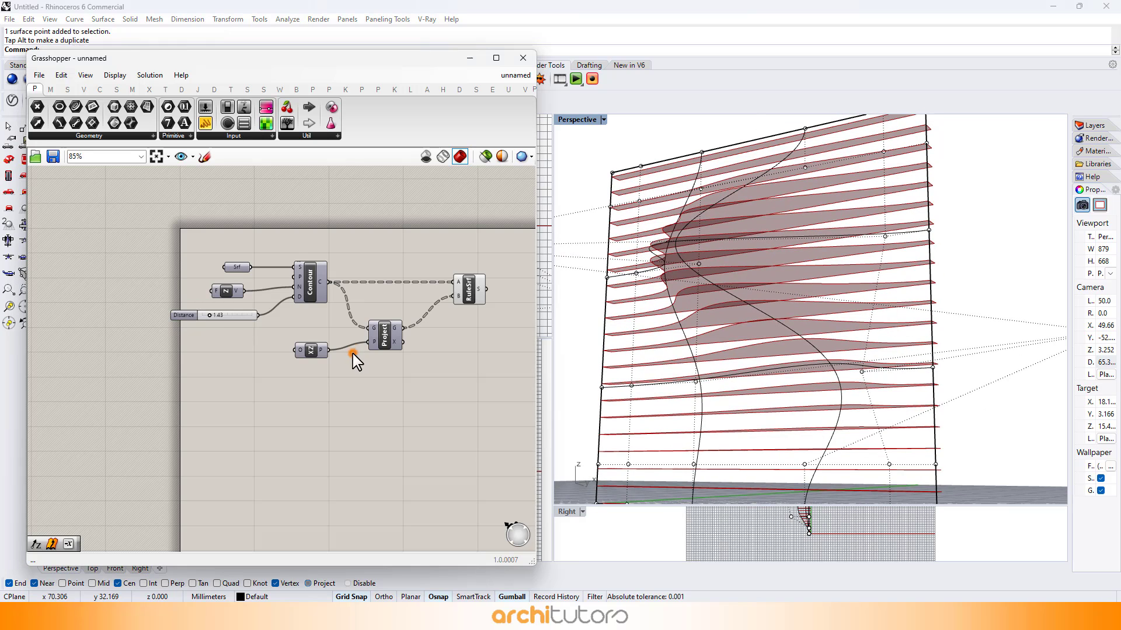
Add an Extrude component and place it to the right of RuleSrf.
{"action": "scroll", "coordinate": [353, 322], "scroll_direction": "up", "scroll_amount": 5}
{"action": "scroll", "coordinate": [354, 323], "scroll_direction": "up", "scroll_amount": 1}
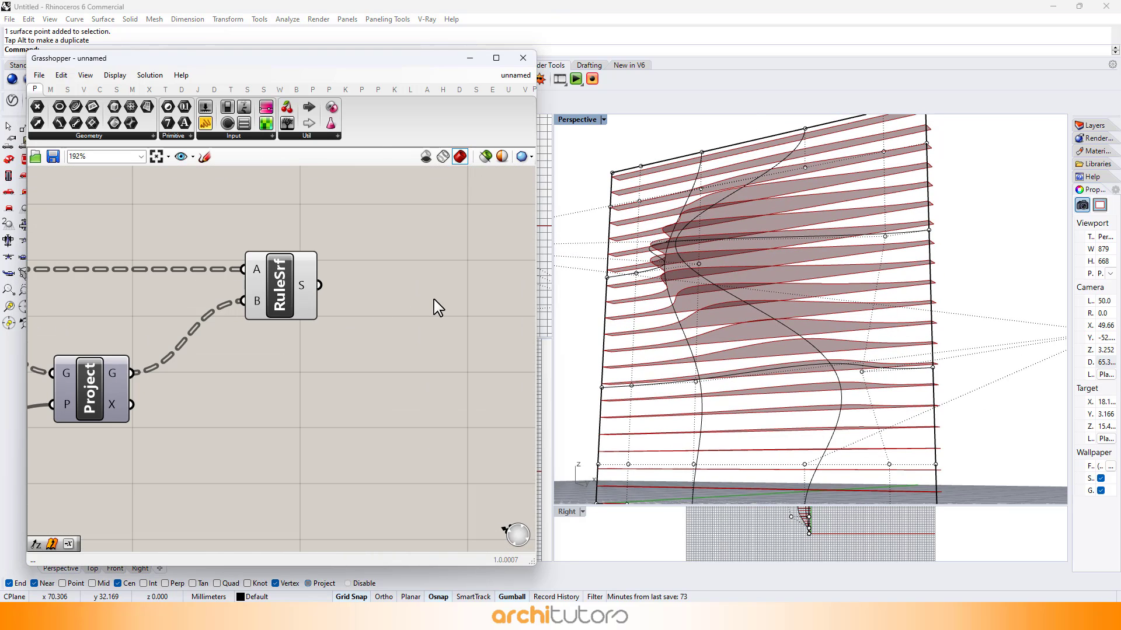
{"action": "double_click", "coordinate": [441, 292]}
{"action": "type", "text": "ex"}
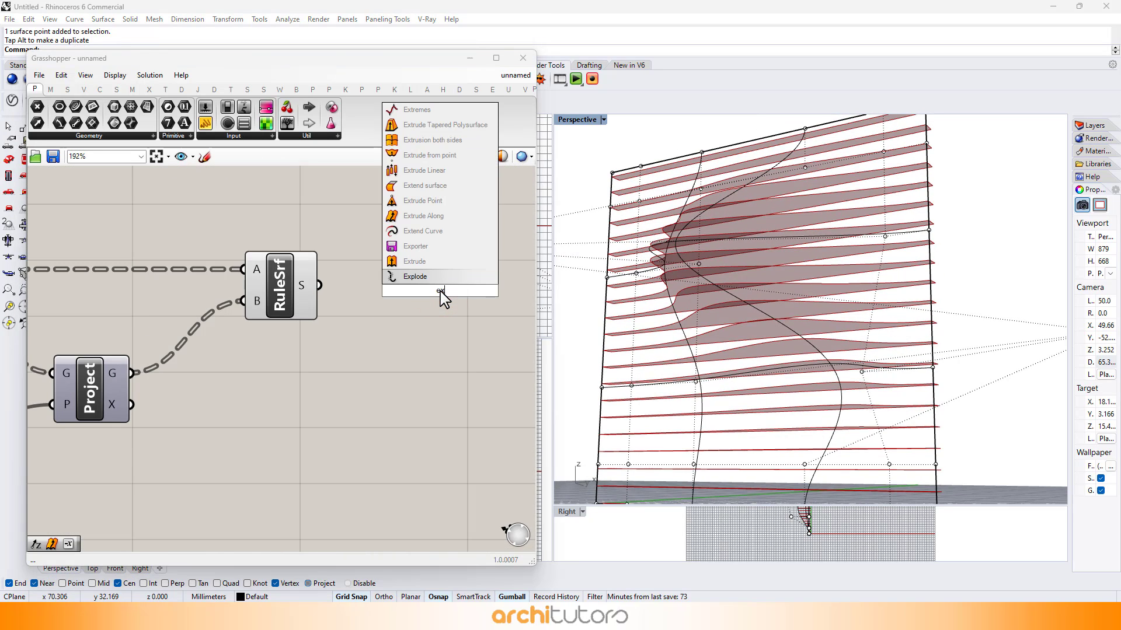
{"action": "left_click", "coordinate": [454, 263]}
{"action": "left_click_drag", "start_coordinate": [460, 296], "coordinate": [548, 302]}
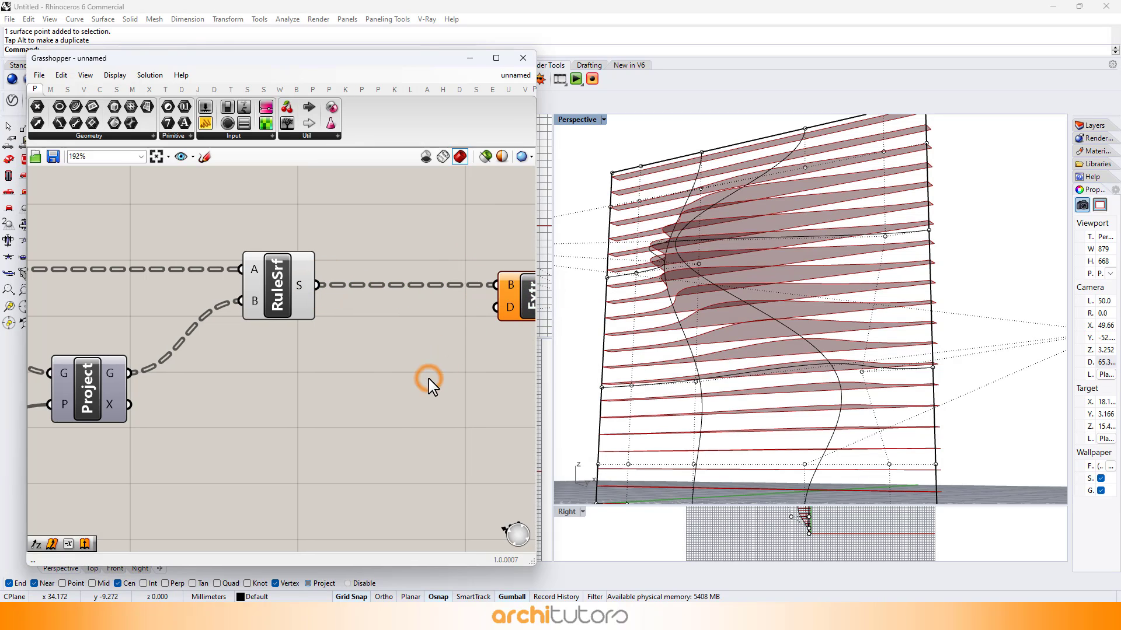
Add a Unit Z component and a Number Slider set to 0.20.
{"action": "double_click", "coordinate": [429, 378]}
{"action": "type", "text": "z"}
{"action": "left_click", "coordinate": [428, 366]}
{"action": "double_click", "coordinate": [283, 415]}
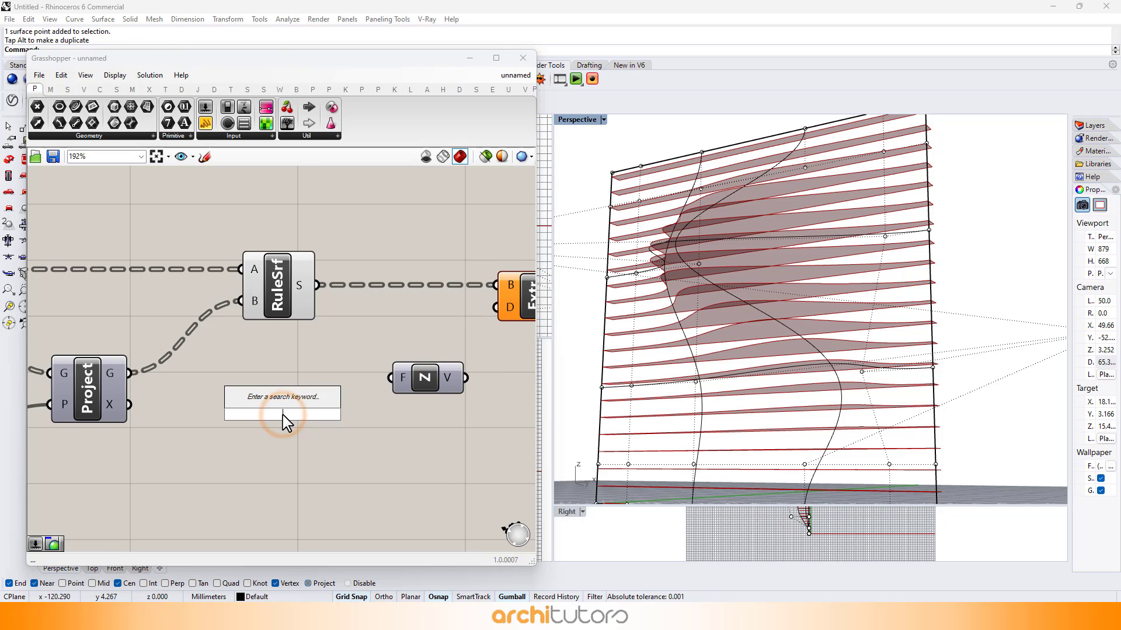
{"action": "type", "text": "0.20"}
{"action": "key", "text": "Return"}
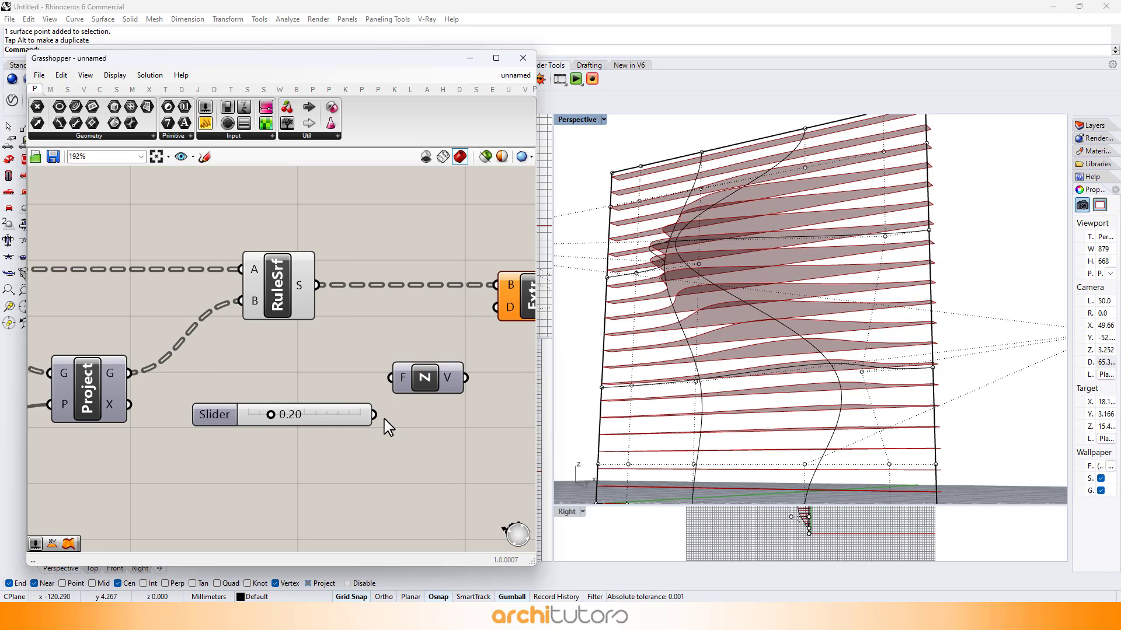
Wire RuleSrf's strips into Extrude's base and Unit Z into its direction.
{"action": "right_click_drag", "start_coordinate": [479, 379], "coordinate": [398, 376]}
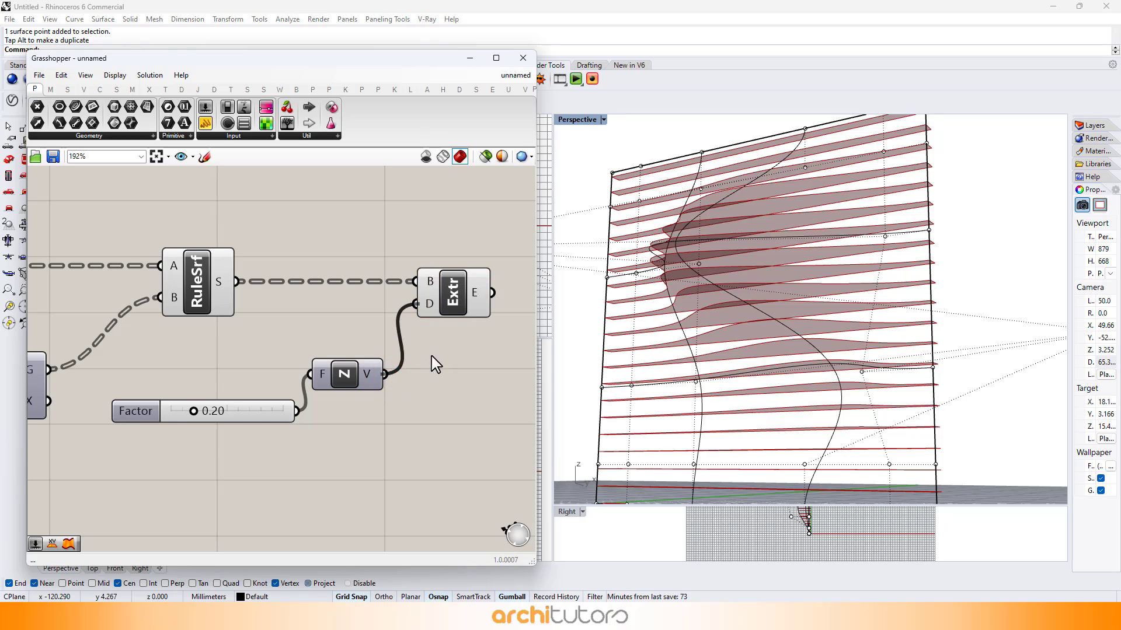
{"action": "scroll", "coordinate": [426, 350], "scroll_direction": "down", "scroll_amount": 1}
{"action": "right_click_drag", "start_coordinate": [433, 327], "coordinate": [335, 317]}
{"action": "right_click_drag", "start_coordinate": [767, 291], "coordinate": [747, 295]}
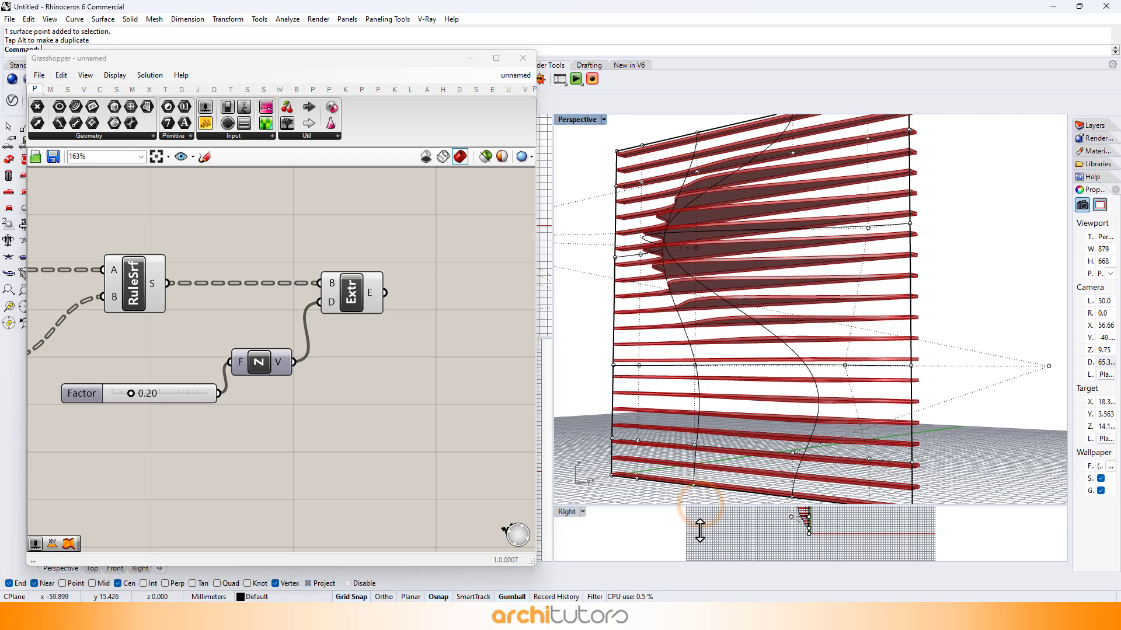
Add a Custom Preview component fed by the extruded slats.
{"action": "left_click_drag", "start_coordinate": [700, 531], "coordinate": [700, 536]}
{"action": "right_click_drag", "start_coordinate": [765, 355], "coordinate": [944, 306]}
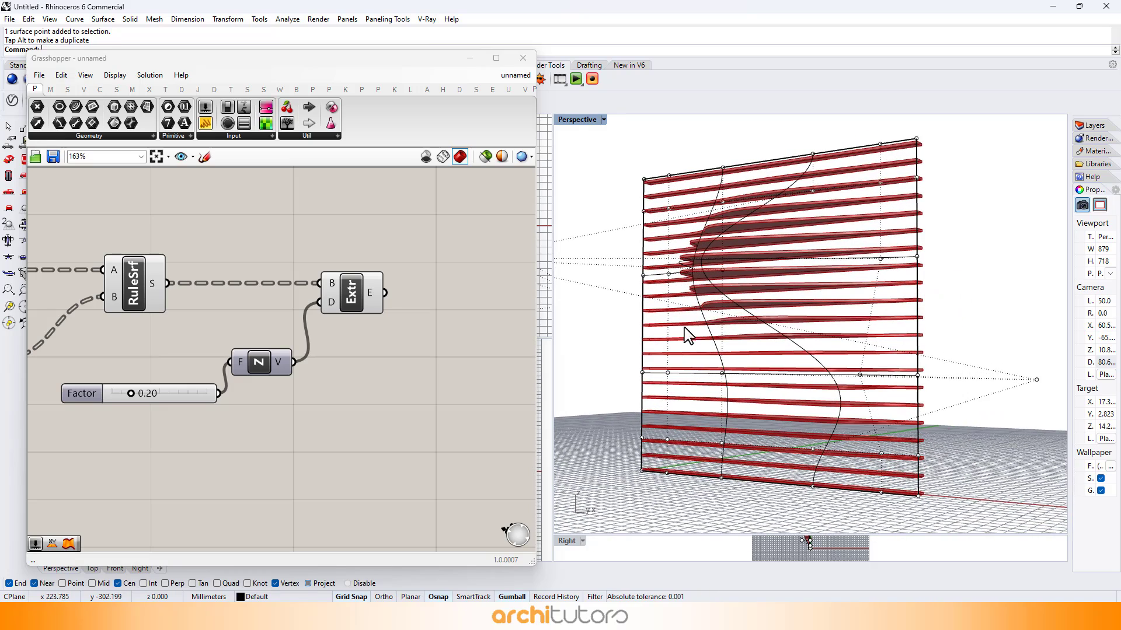
{"action": "left_click", "coordinate": [288, 327]}
{"action": "scroll", "coordinate": [358, 321], "scroll_direction": "up", "scroll_amount": 1}
{"action": "right_click_drag", "start_coordinate": [362, 316], "coordinate": [273, 313]}
{"action": "double_click", "coordinate": [361, 298]}
{"action": "type", "text": "cus"}
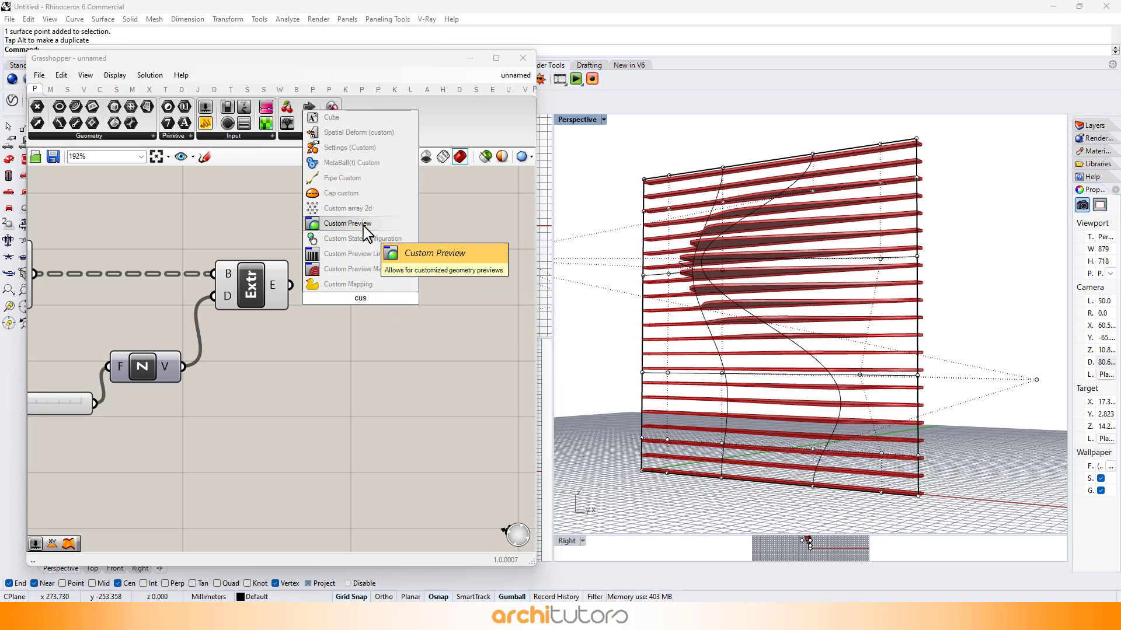
{"action": "left_click", "coordinate": [363, 226]}
{"action": "left_click_drag", "start_coordinate": [291, 284], "coordinate": [495, 312]}
{"action": "left_click", "coordinate": [385, 390]}
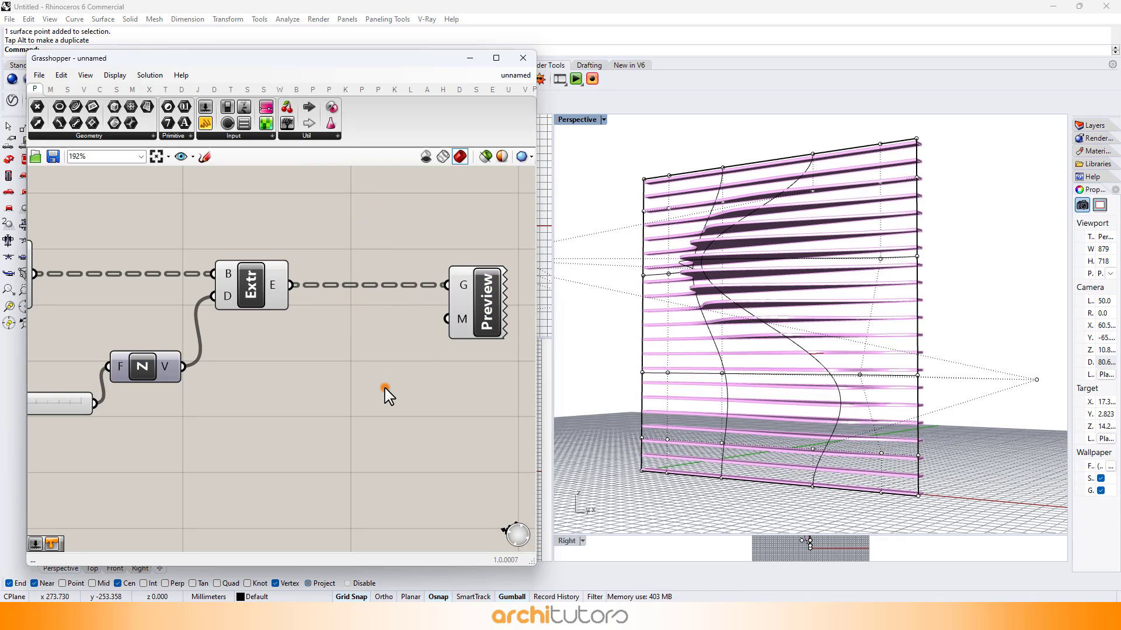
Feed a Colour Swatch into the preview material and set it to dark red.
{"action": "double_click", "coordinate": [344, 397]}
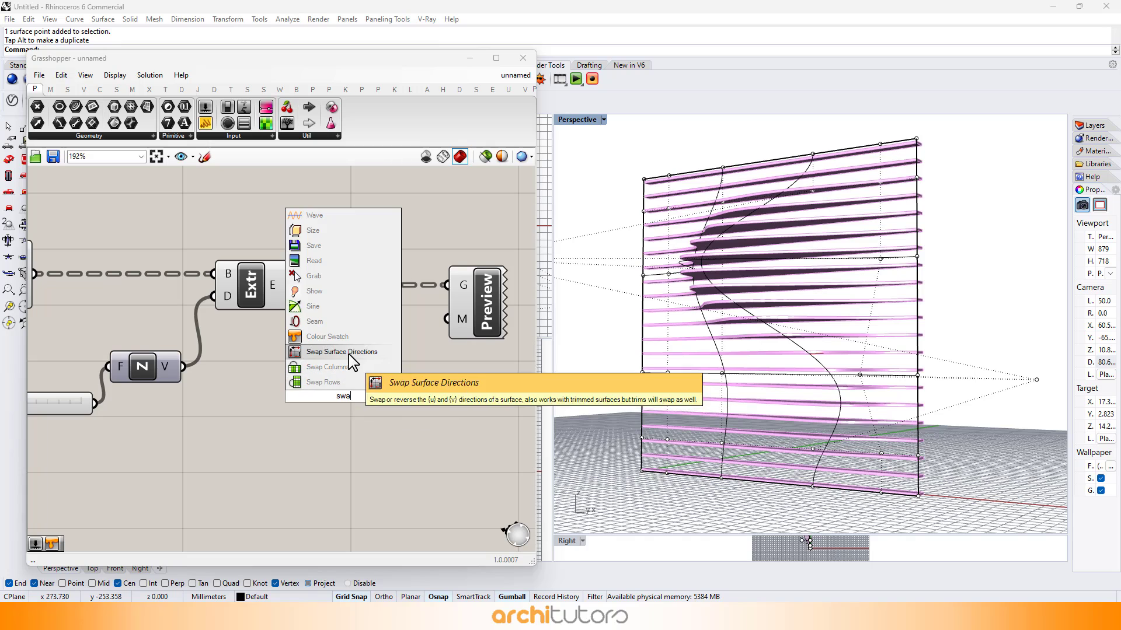
{"action": "left_click", "coordinate": [358, 337]}
{"action": "left_click_drag", "start_coordinate": [395, 396], "coordinate": [447, 319]}
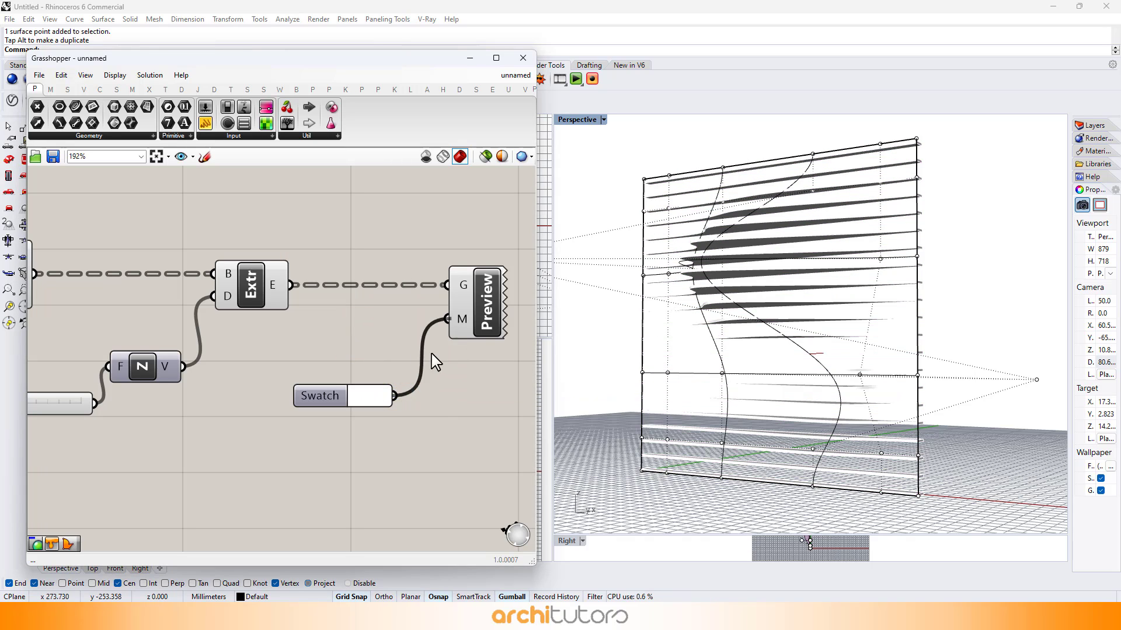
{"action": "left_click", "coordinate": [377, 403]}
{"action": "left_click", "coordinate": [420, 470]}
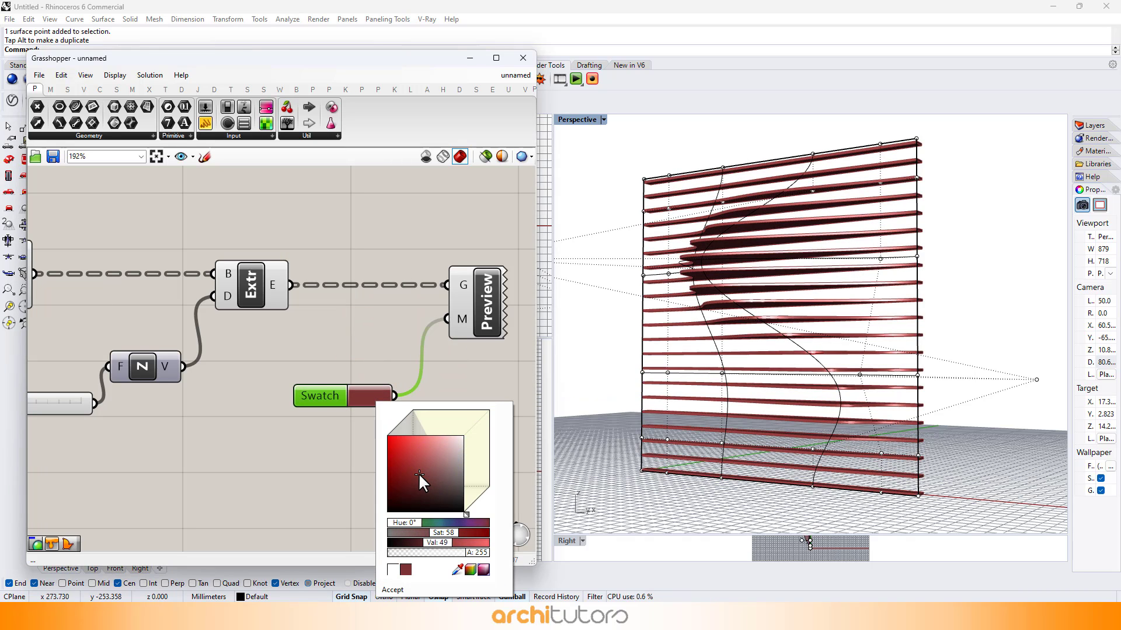
{"action": "left_click", "coordinate": [270, 461]}
{"action": "right_click_drag", "start_coordinate": [408, 404], "coordinate": [352, 398]}
{"action": "right_click_drag", "start_coordinate": [678, 388], "coordinate": [774, 338]}
{"action": "scroll", "coordinate": [790, 320], "scroll_direction": "up", "scroll_amount": 4}
{"action": "scroll", "coordinate": [790, 321], "scroll_direction": "down", "scroll_amount": 2}
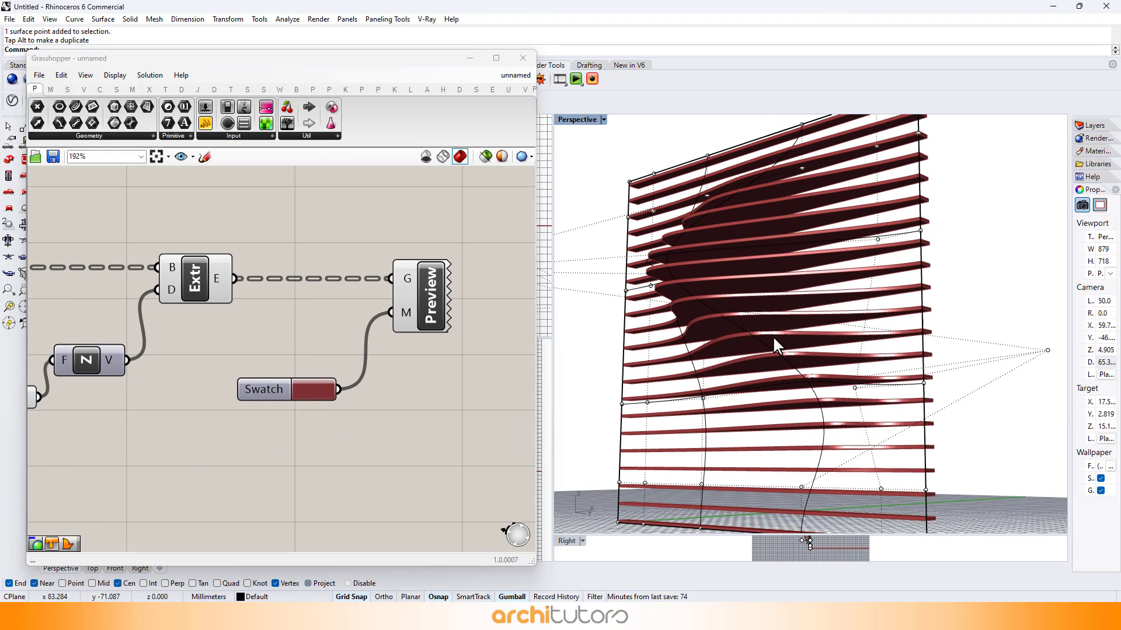
{"action": "scroll", "coordinate": [167, 314], "scroll_direction": "down", "scroll_amount": 3}
{"action": "right_click_drag", "start_coordinate": [167, 315], "coordinate": [408, 292]}
Lower the Distance slider from 1.43 to 0.70 and orbit to inspect the denser slats.
{"action": "right_click_drag", "start_coordinate": [238, 293], "coordinate": [403, 288]}
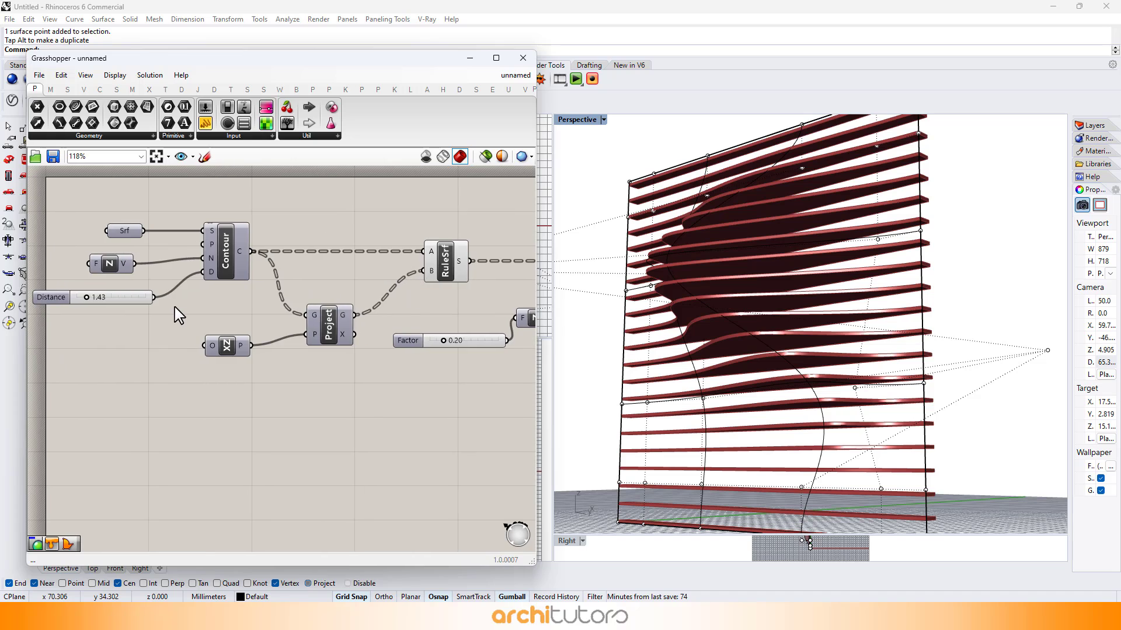
{"action": "right_click_drag", "start_coordinate": [173, 307], "coordinate": [290, 304]}
{"action": "scroll", "coordinate": [182, 296], "scroll_direction": "up", "scroll_amount": 3}
{"action": "scroll", "coordinate": [184, 303], "scroll_direction": "up", "scroll_amount": 4}
{"action": "left_click_drag", "start_coordinate": [199, 316], "coordinate": [177, 327]}
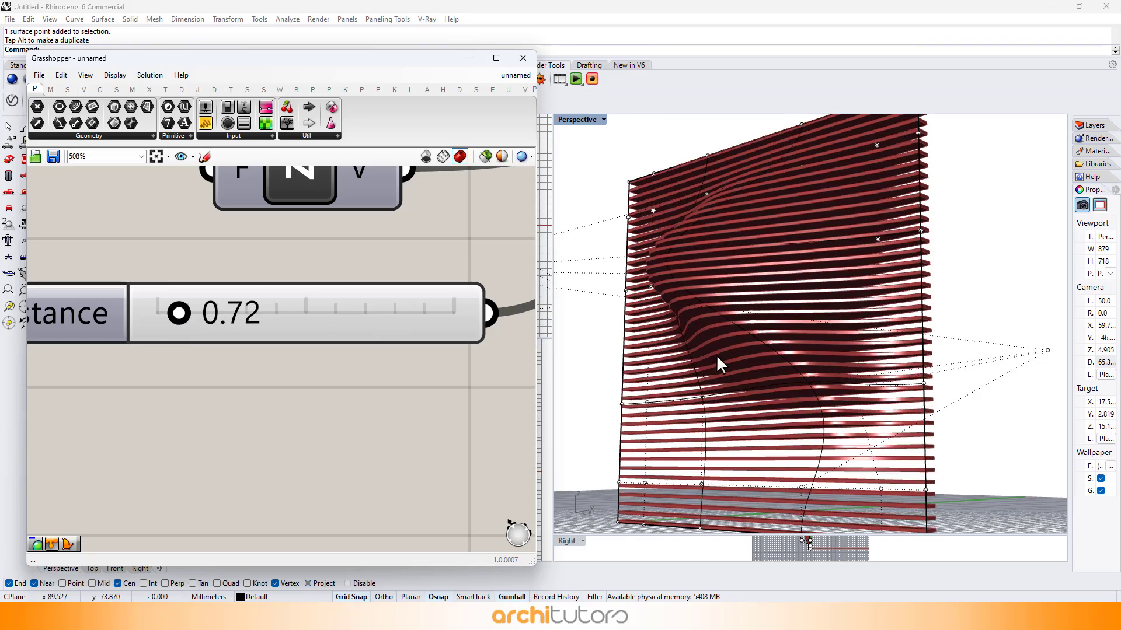
{"action": "right_click_drag", "start_coordinate": [717, 359], "coordinate": [796, 332]}
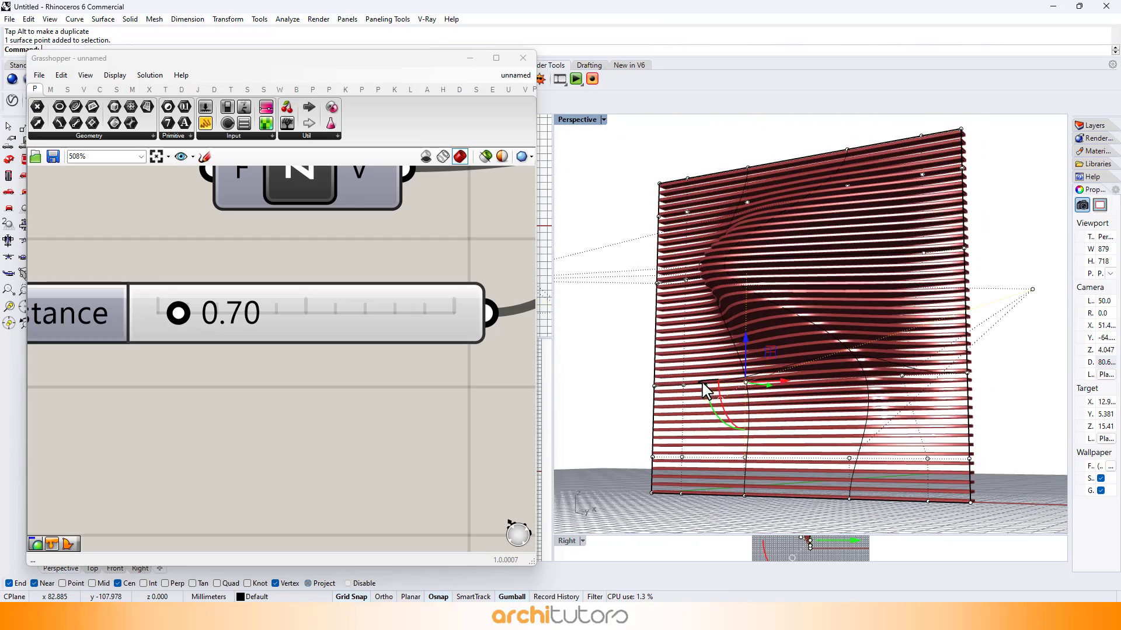
{"action": "right_click_drag", "start_coordinate": [704, 391], "coordinate": [759, 399]}
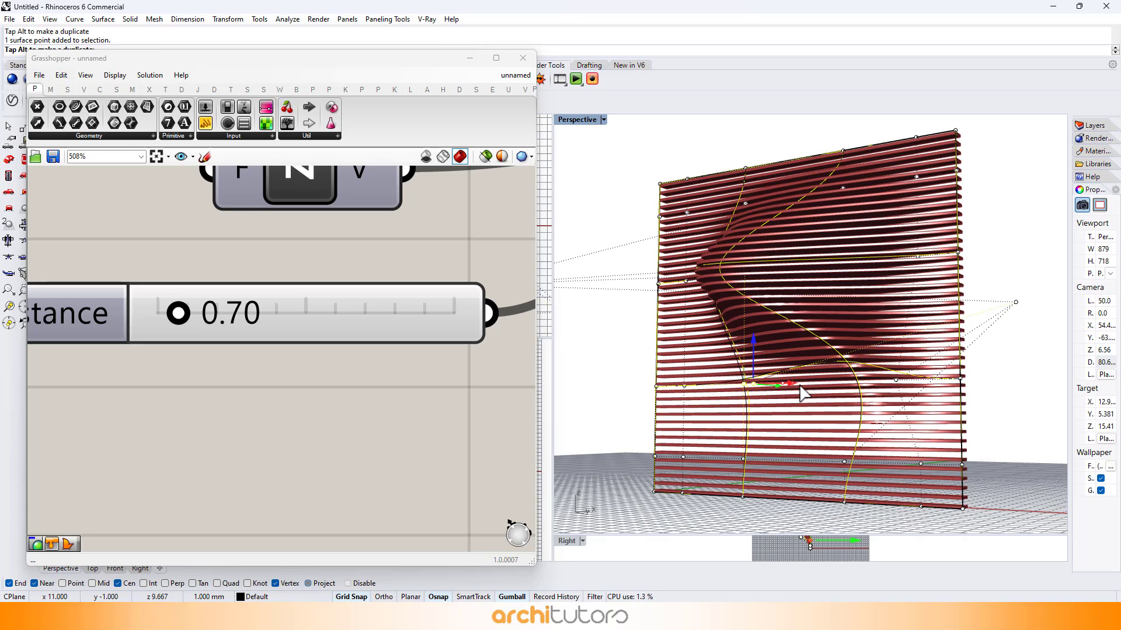
{"action": "left_click_drag", "start_coordinate": [800, 386], "coordinate": [805, 396]}
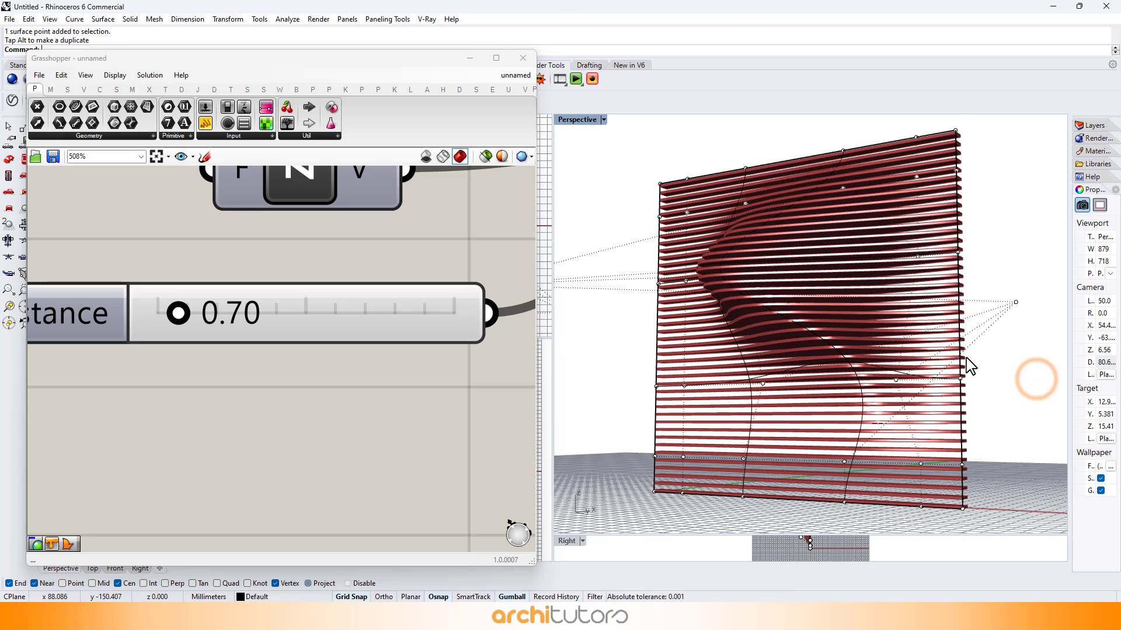
{"action": "scroll", "coordinate": [966, 357], "scroll_direction": "up", "scroll_amount": 2}
{"action": "scroll", "coordinate": [942, 349], "scroll_direction": "down", "scroll_amount": 2}
{"action": "left_click", "coordinate": [393, 362]}
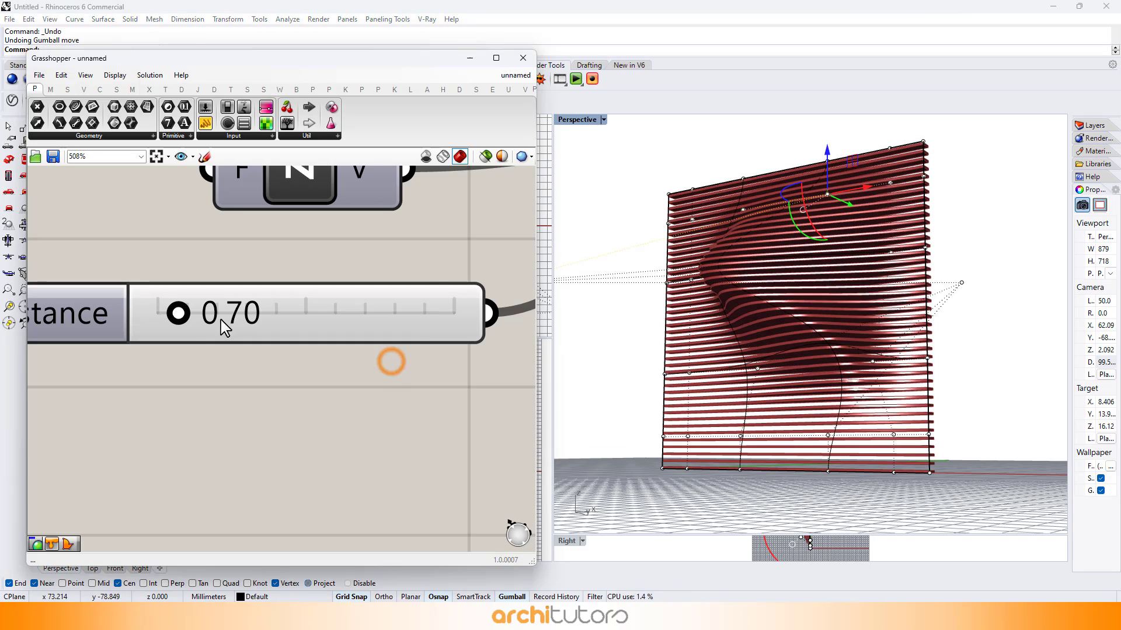
{"action": "scroll", "coordinate": [221, 326], "scroll_direction": "down", "scroll_amount": 10}
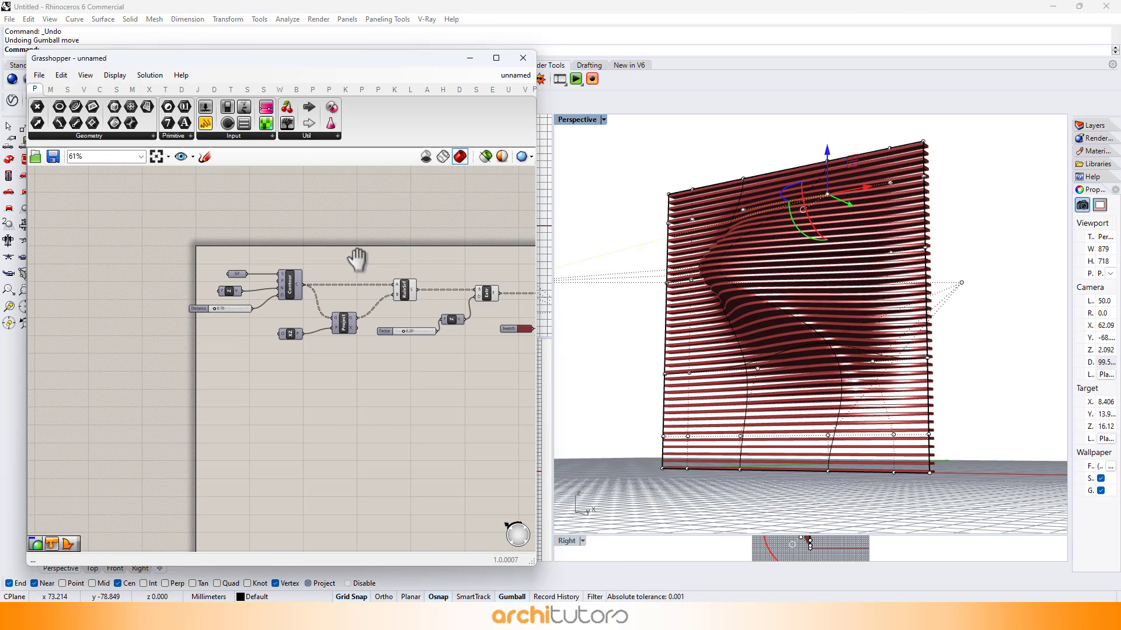
Turn off the preview of the slat-building components.
{"action": "right_click_drag", "start_coordinate": [356, 260], "coordinate": [231, 257]}
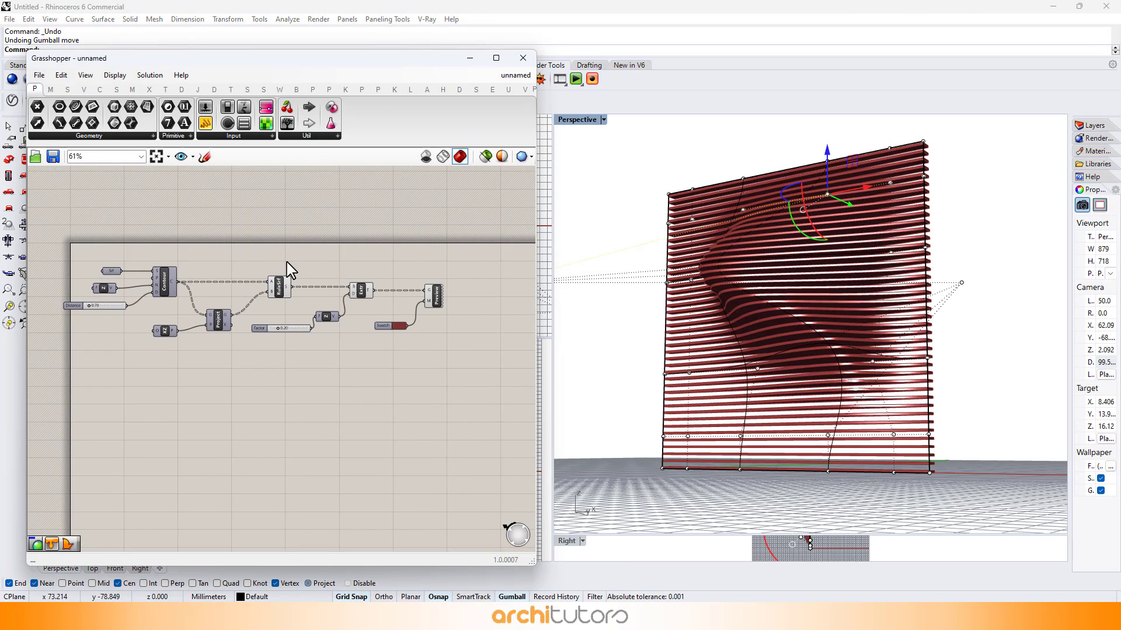
{"action": "scroll", "coordinate": [412, 257], "scroll_direction": "up", "scroll_amount": 1}
{"action": "left_click_drag", "start_coordinate": [411, 243], "coordinate": [244, 403]}
{"action": "middle_click", "coordinate": [284, 358]}
{"action": "left_click", "coordinate": [314, 341]}
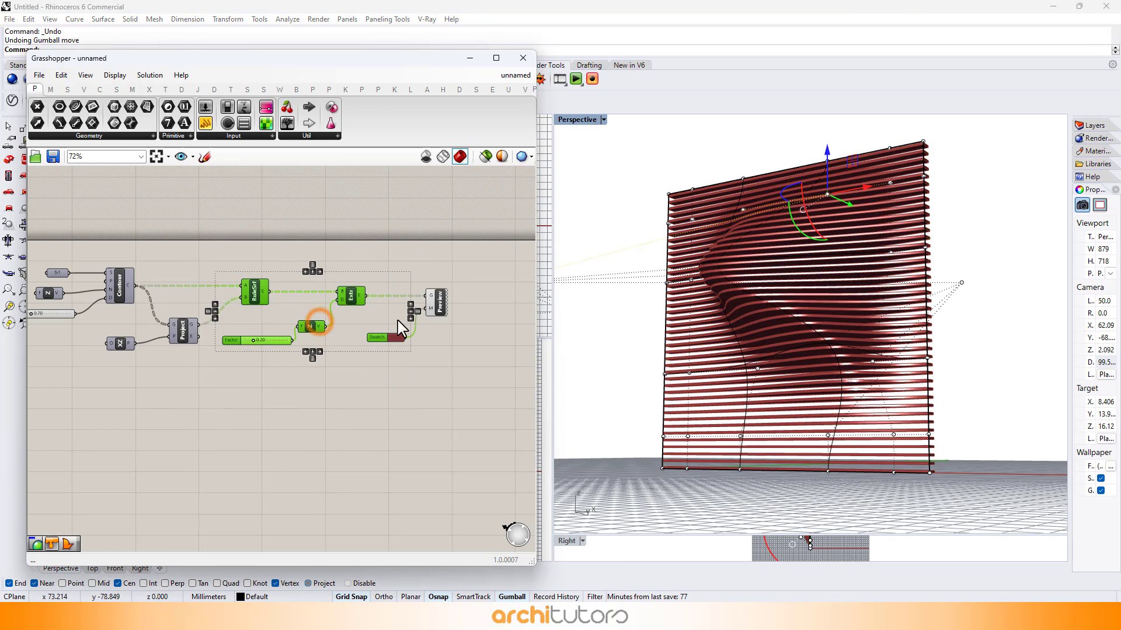
{"action": "scroll", "coordinate": [432, 303], "scroll_direction": "up", "scroll_amount": 5}
Bake the Custom Preview slats with default attributes, then turn off its preview.
{"action": "right_click", "coordinate": [413, 314]}
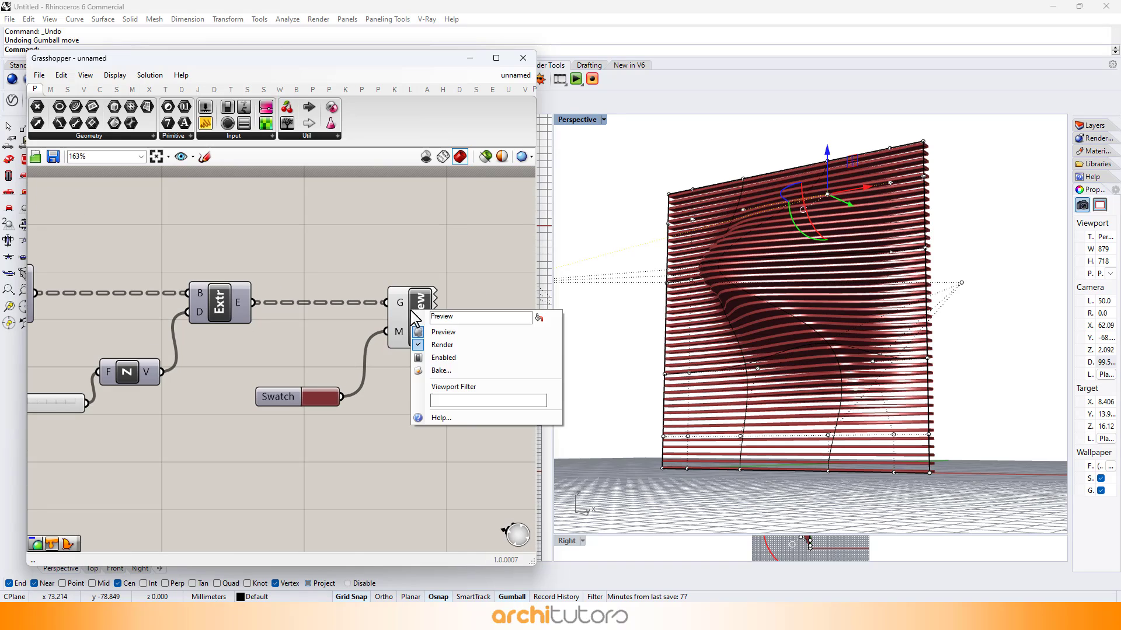
{"action": "left_click", "coordinate": [442, 370]}
{"action": "left_click", "coordinate": [448, 479]}
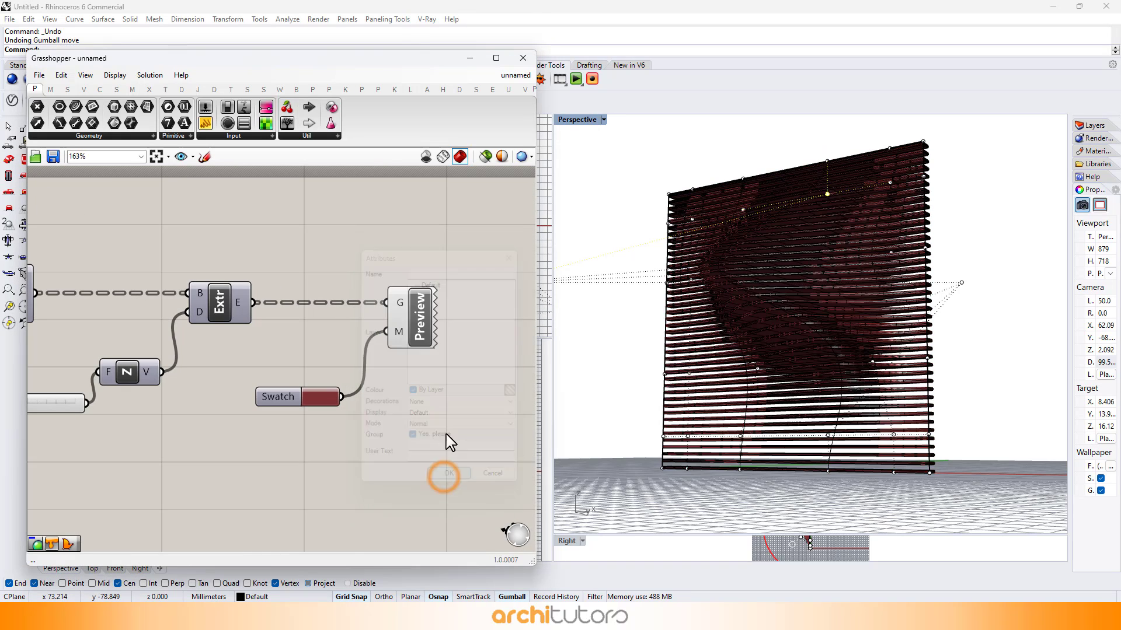
{"action": "left_click", "coordinate": [450, 293]}
{"action": "middle_click", "coordinate": [443, 320]}
{"action": "left_click", "coordinate": [450, 321]}
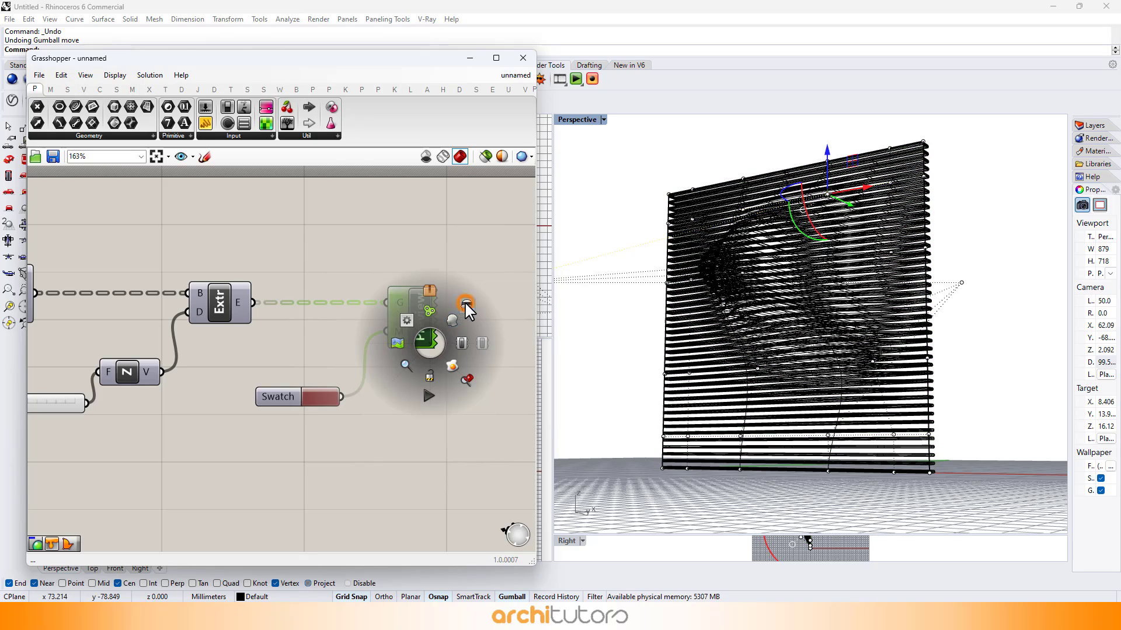
{"action": "left_click", "coordinate": [462, 228]}
Set the Perspective view to Rendered and delete the original wavy surface.
{"action": "left_click", "coordinate": [471, 58]}
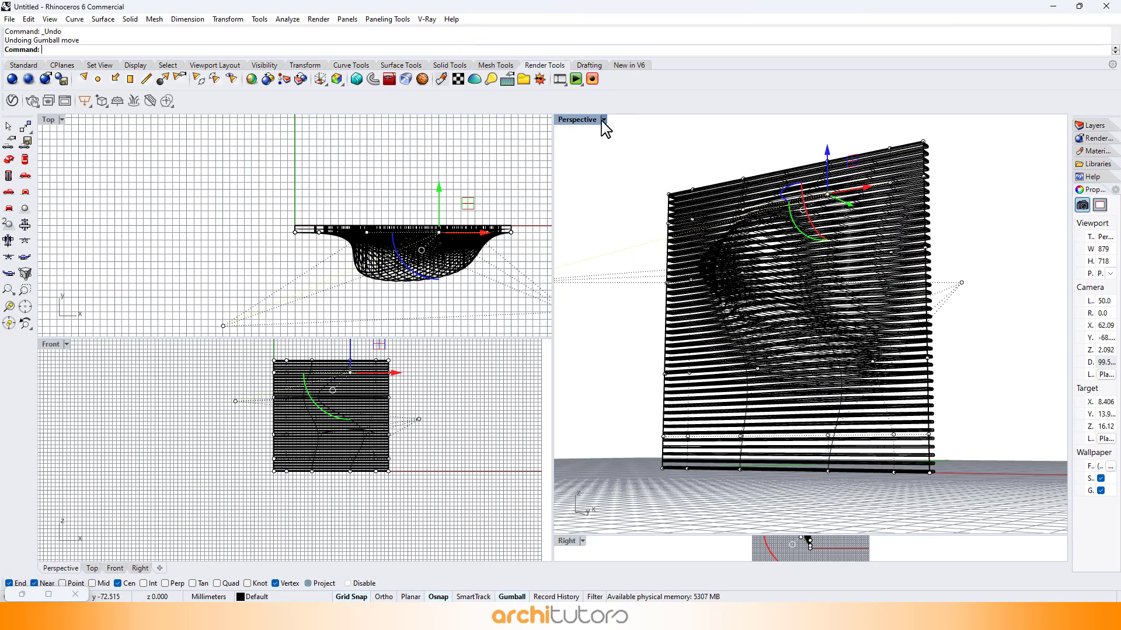
{"action": "left_click", "coordinate": [604, 120]}
{"action": "left_click", "coordinate": [596, 176]}
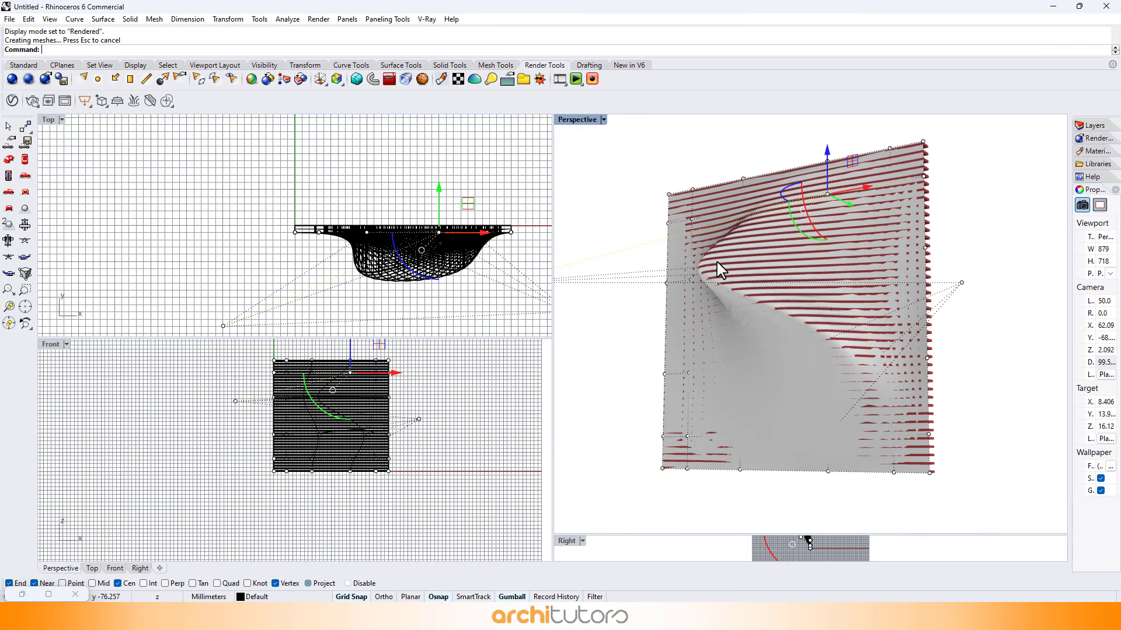
{"action": "left_click", "coordinate": [706, 376]}
{"action": "key", "text": "Delete"}
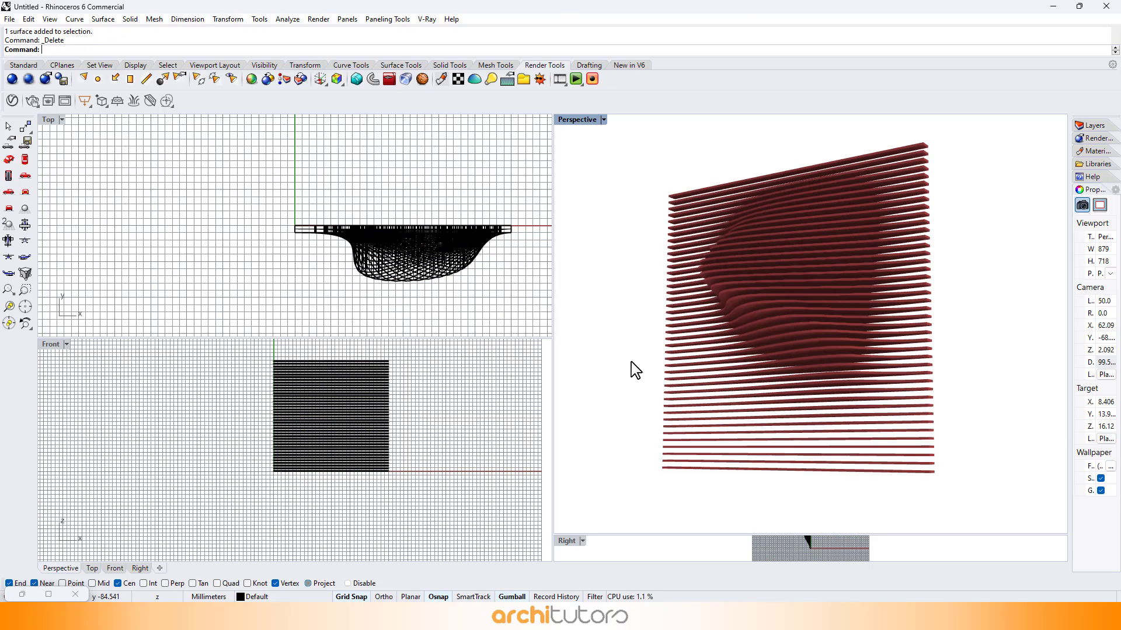
Reopen and minimize Grasshopper, then view the 42 baked slats front-on.
{"action": "key", "text": "Return"}
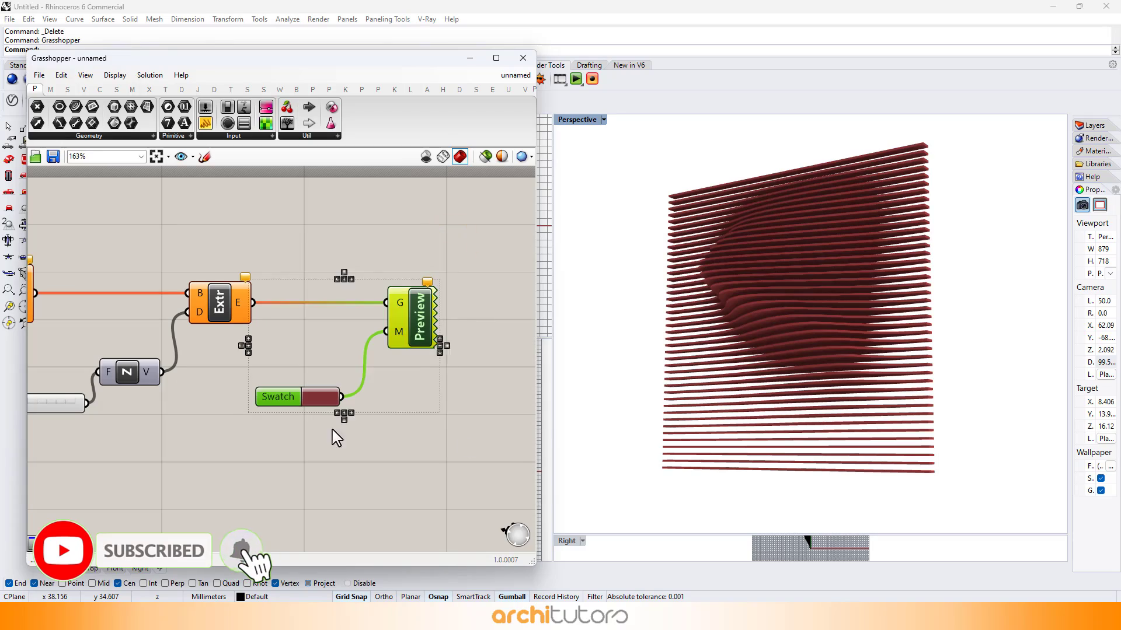
{"action": "left_click", "coordinate": [471, 58]}
{"action": "left_click", "coordinate": [816, 238]}
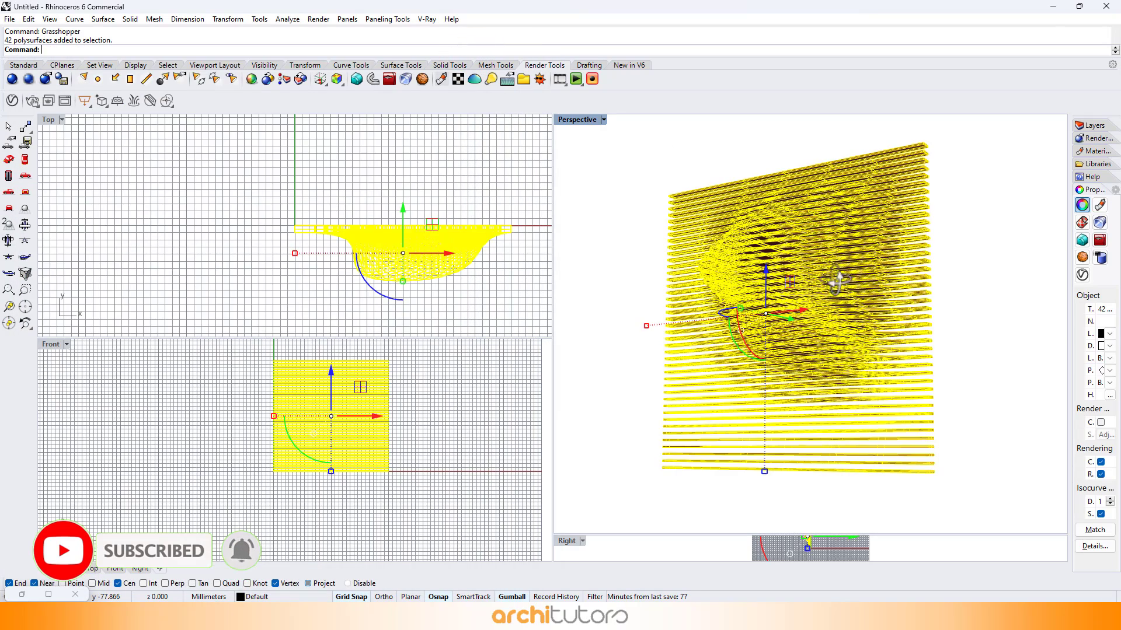
{"action": "left_click", "coordinate": [1011, 306]}
{"action": "right_click_drag", "start_coordinate": [1011, 305], "coordinate": [699, 229]}
Switch the Perspective view through Wireframe to Shaded and orbit around the grey slats.
{"action": "left_click", "coordinate": [604, 120]}
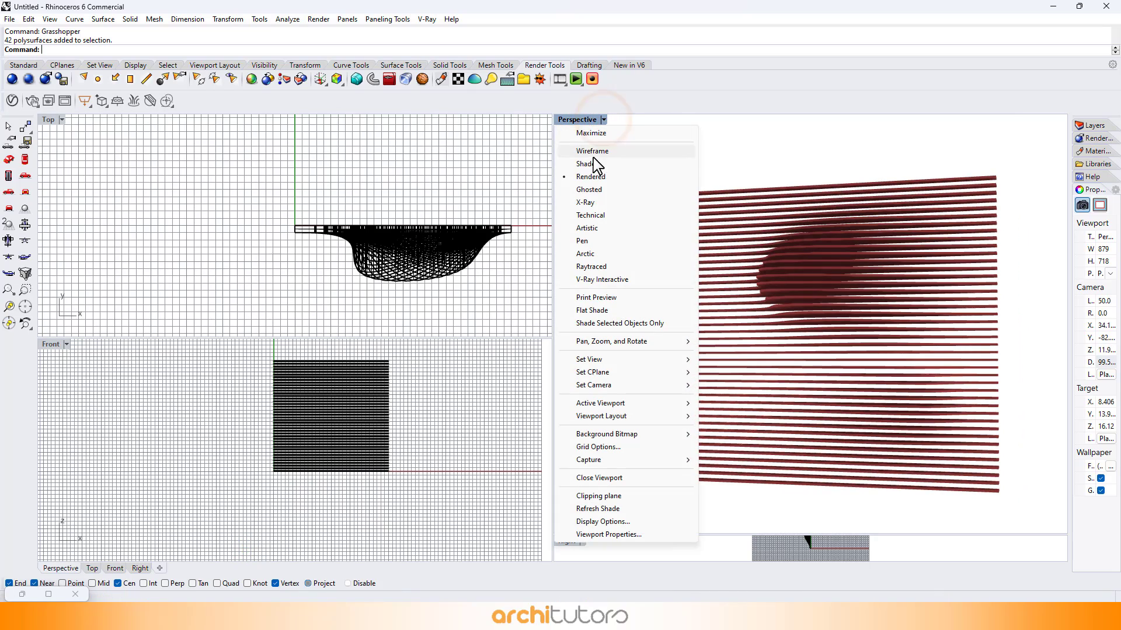
{"action": "left_click", "coordinate": [590, 153]}
{"action": "right_click_drag", "start_coordinate": [759, 257], "coordinate": [768, 264]}
{"action": "left_click", "coordinate": [604, 120]}
{"action": "left_click", "coordinate": [590, 165]}
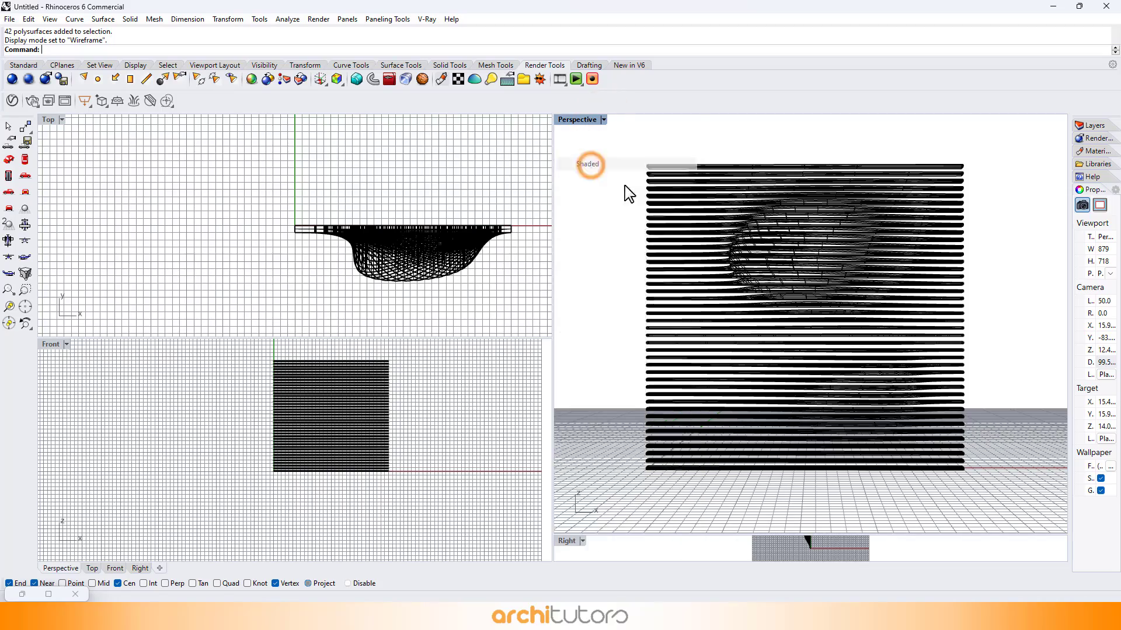
{"action": "mouse_move", "coordinate": [625, 190]}
{"action": "right_mouse_down"}
{"action": "mouse_move", "coordinate": [846, 270]}
{"action": "mouse_move", "coordinate": [775, 267]}
{"action": "right_mouse_up"}
{"action": "scroll", "coordinate": [737, 288], "scroll_direction": "up", "scroll_amount": 8}
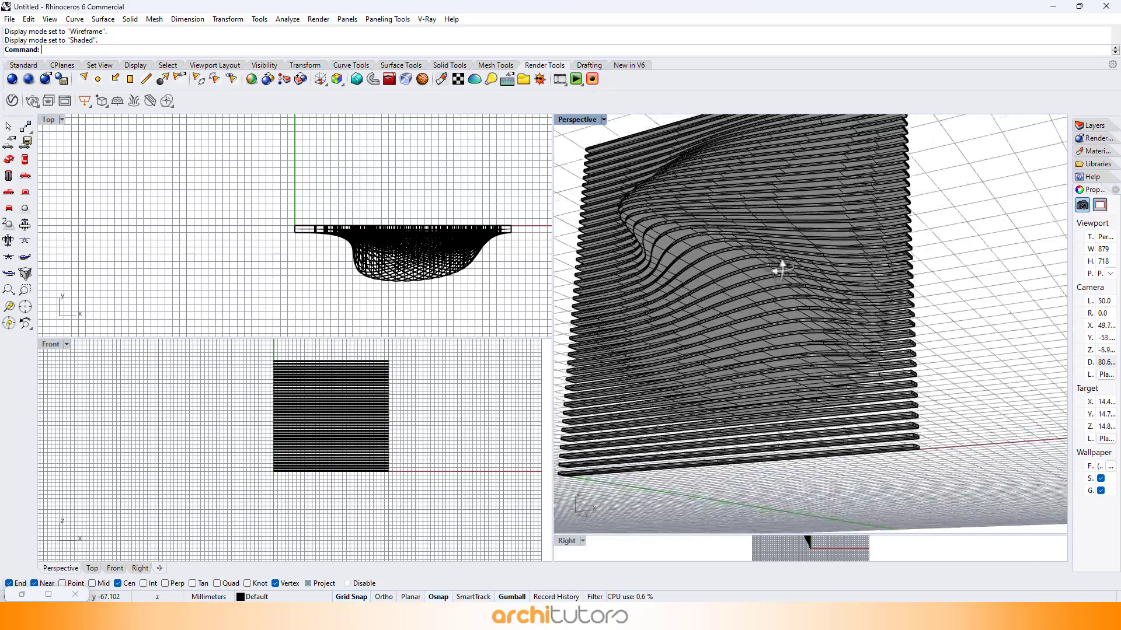
{"action": "right_click_drag", "start_coordinate": [832, 216], "coordinate": [779, 216]}
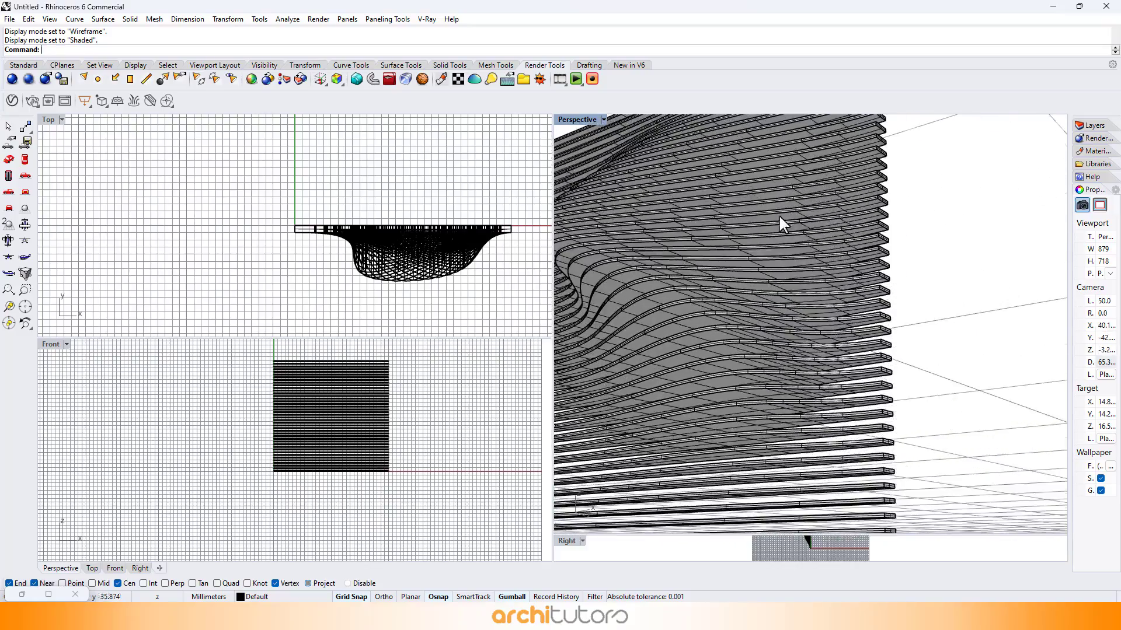
{"action": "scroll", "coordinate": [852, 250], "scroll_direction": "down", "scroll_amount": 4}
{"action": "scroll", "coordinate": [808, 268], "scroll_direction": "up", "scroll_amount": 5}
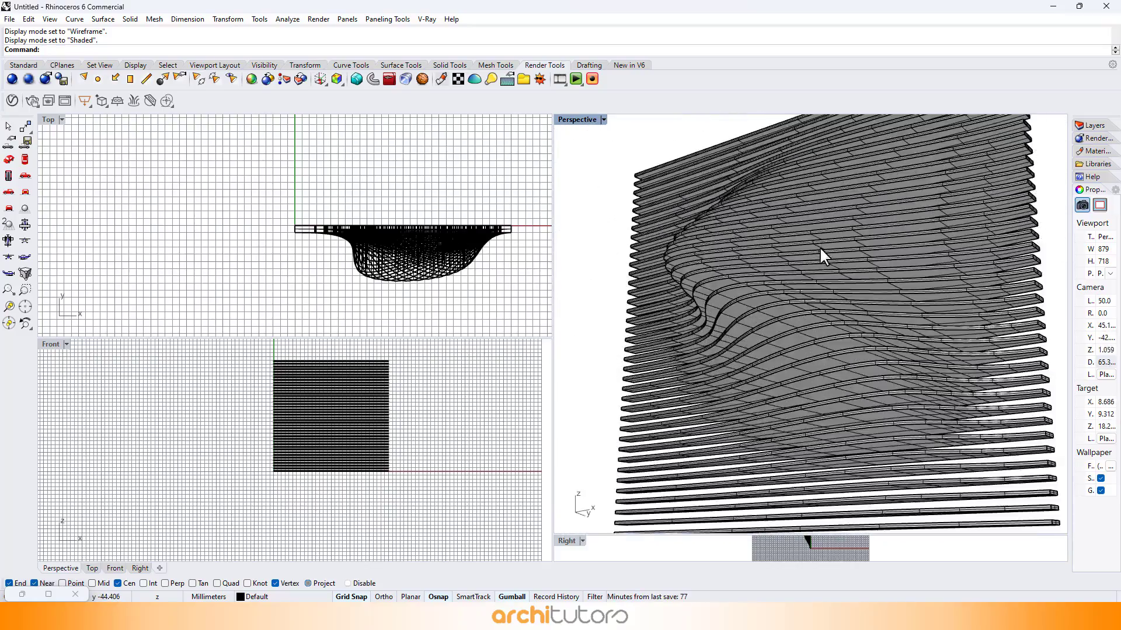
{"action": "right_click_drag", "start_coordinate": [823, 250], "coordinate": [949, 254]}
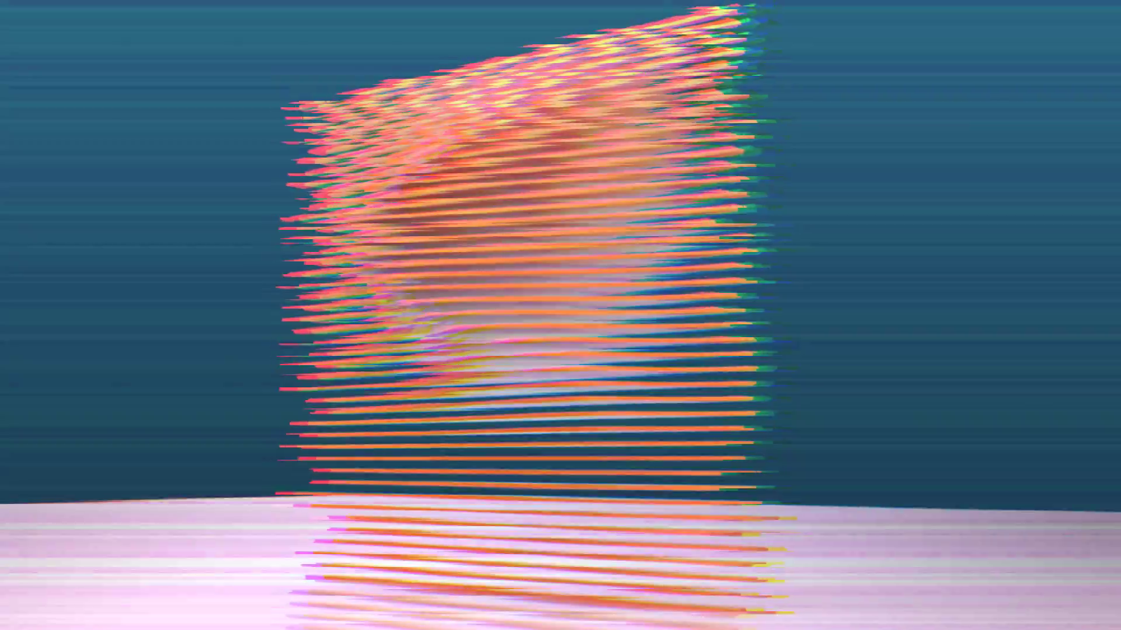